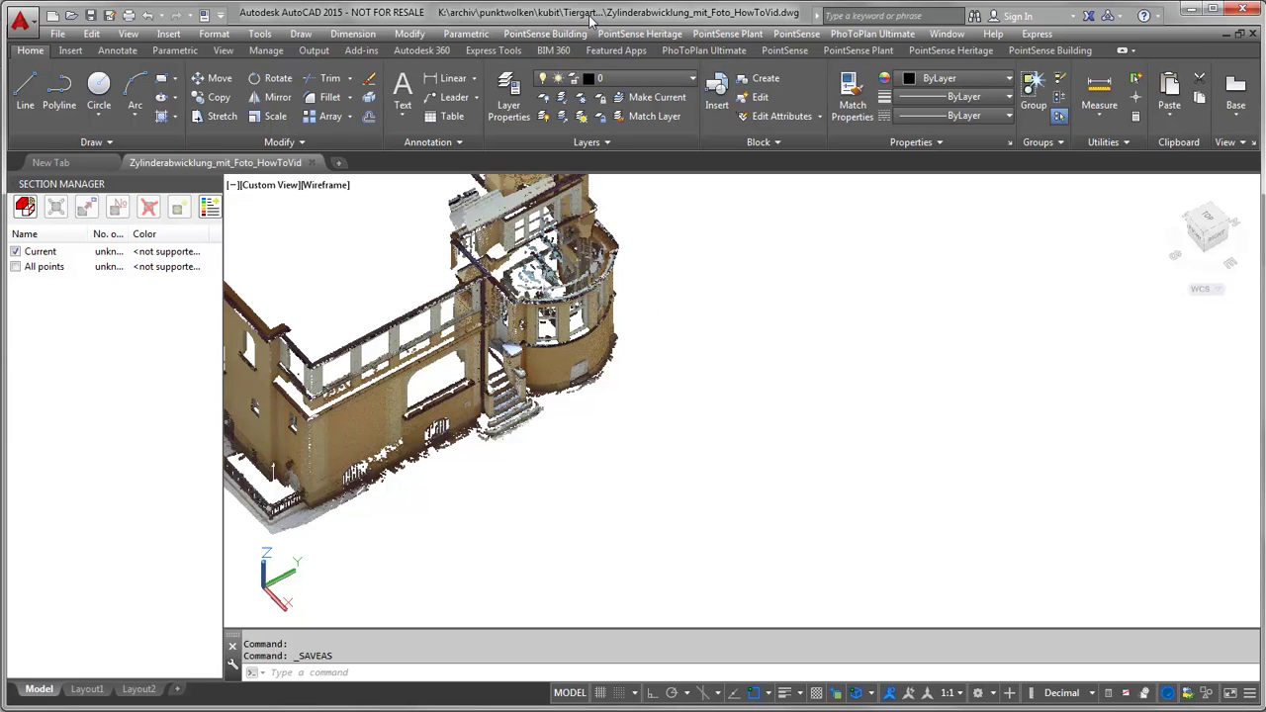
Step: Start a Cylindrical Auto-Measure of the point cloud parameters for the building's rounded bay
scroll(656, 362, "up", 2)
middle_click_drag(648, 370, 691, 404)
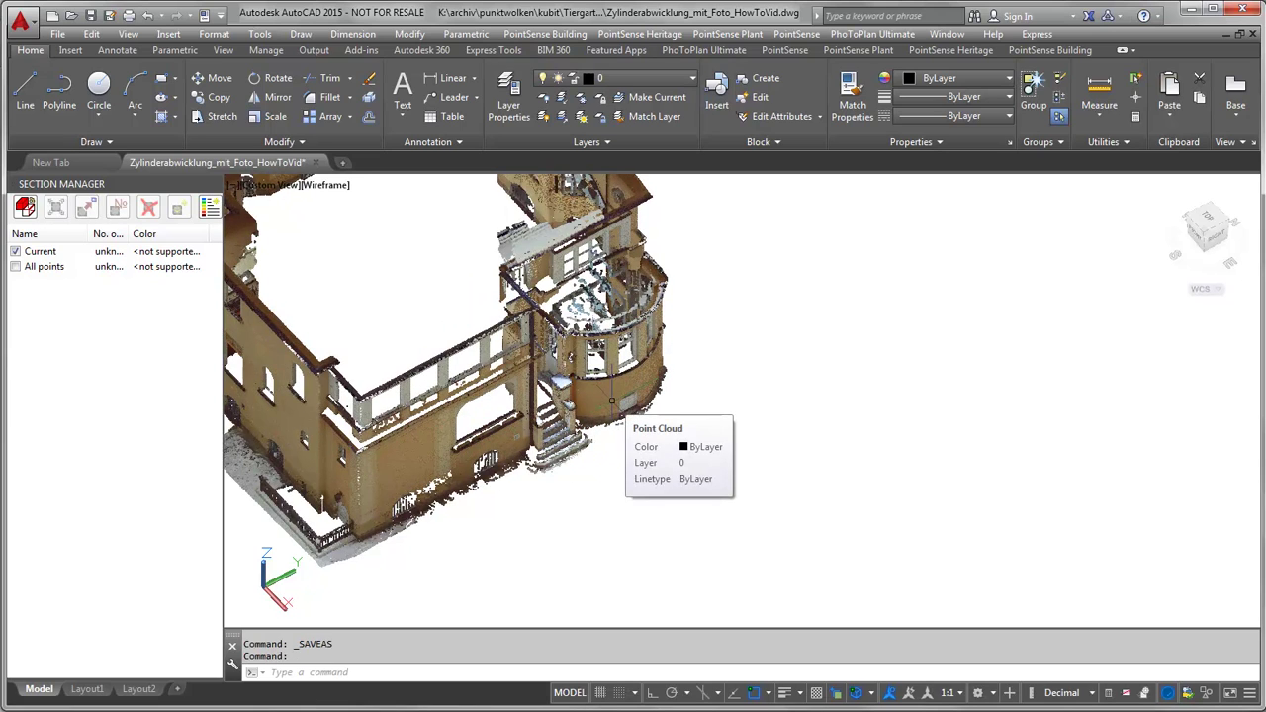
scroll(614, 389, "up", 3)
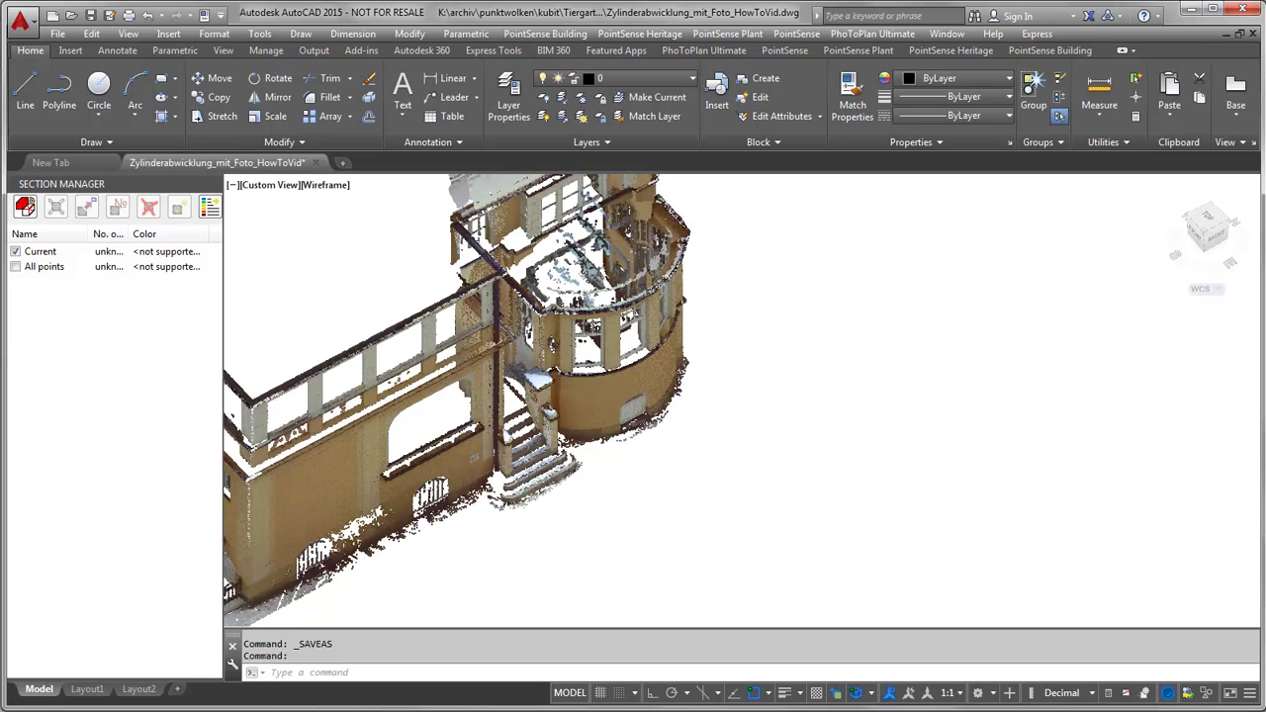
scroll(614, 388, "up", 2)
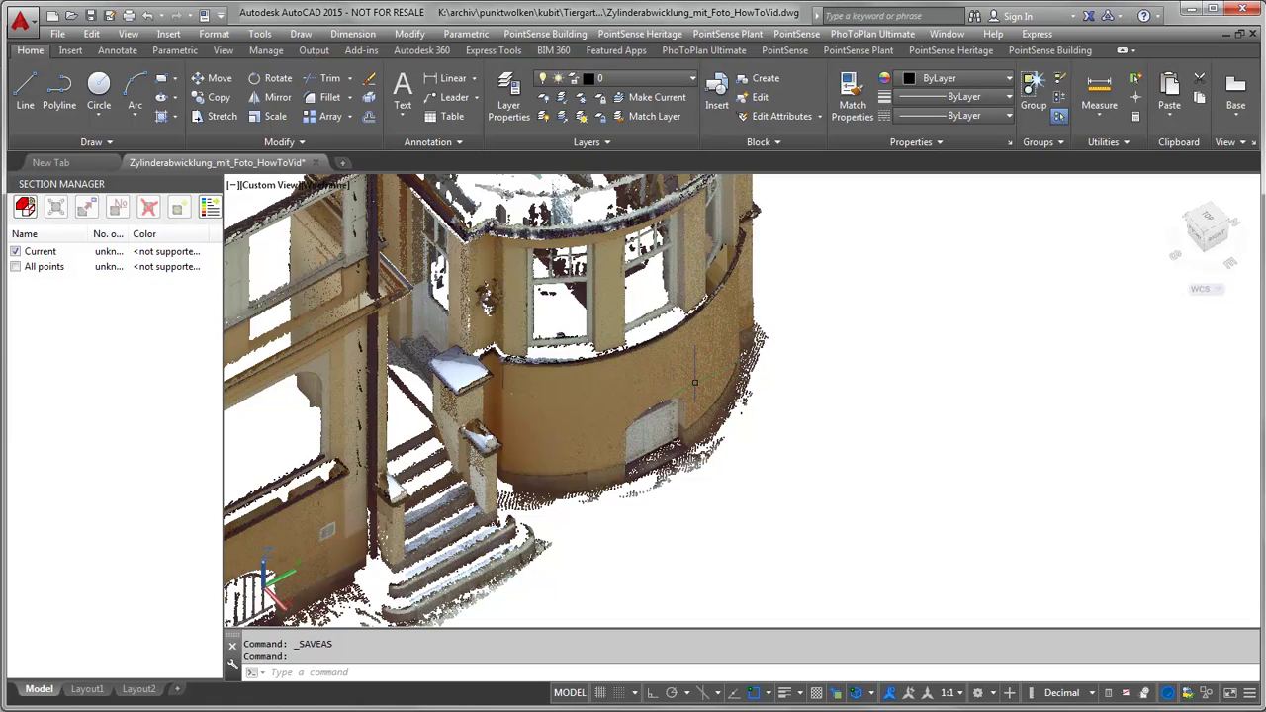
mouse_move(694, 383)
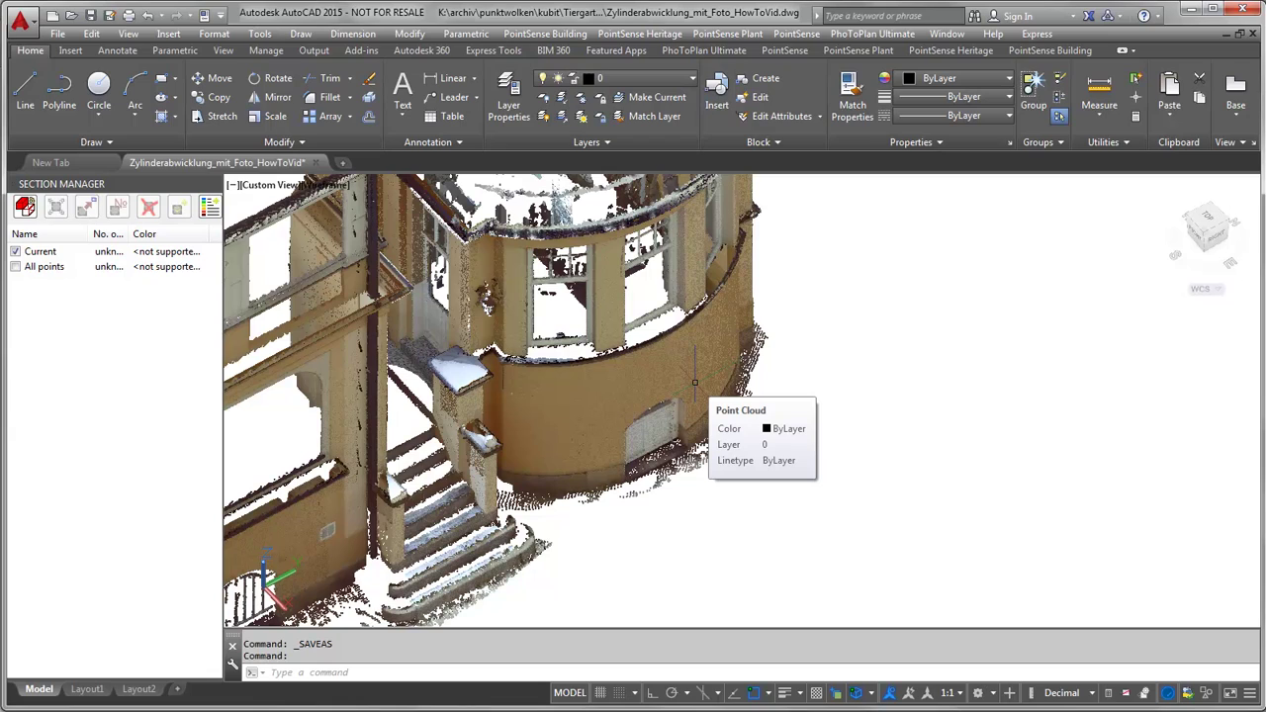
left_click(949, 52)
mouse_move(930, 59)
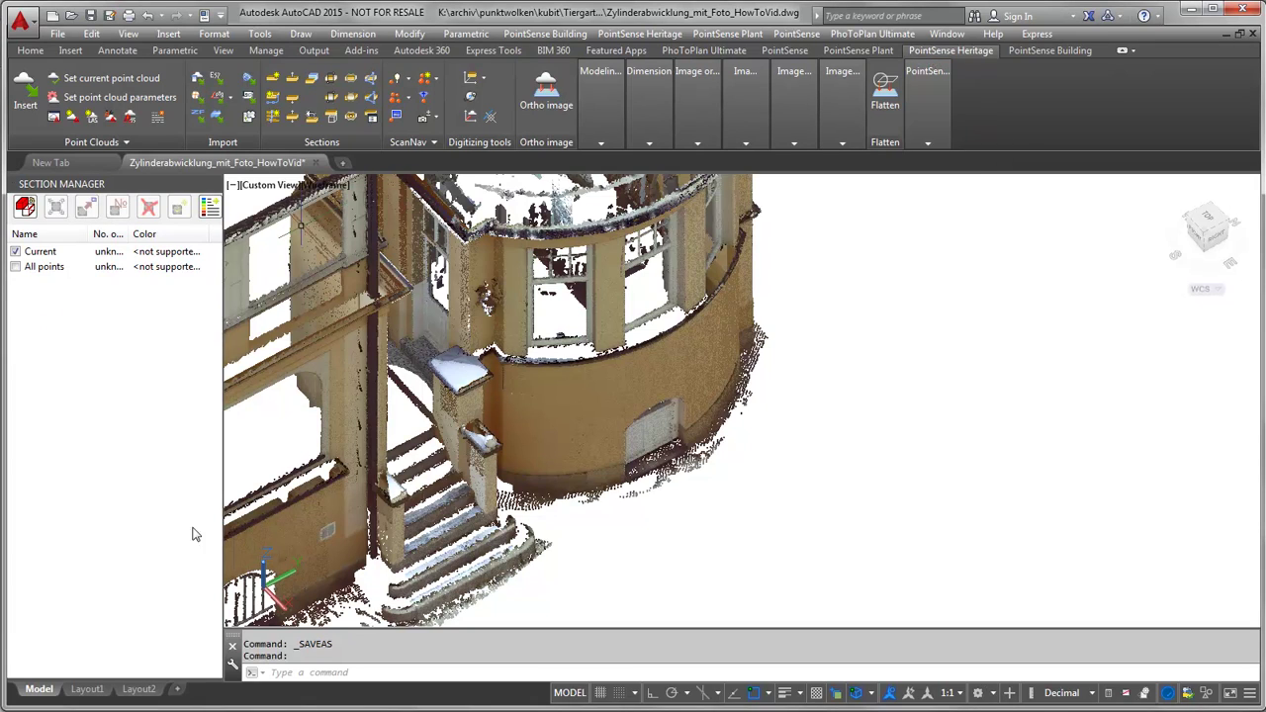
left_click(135, 103)
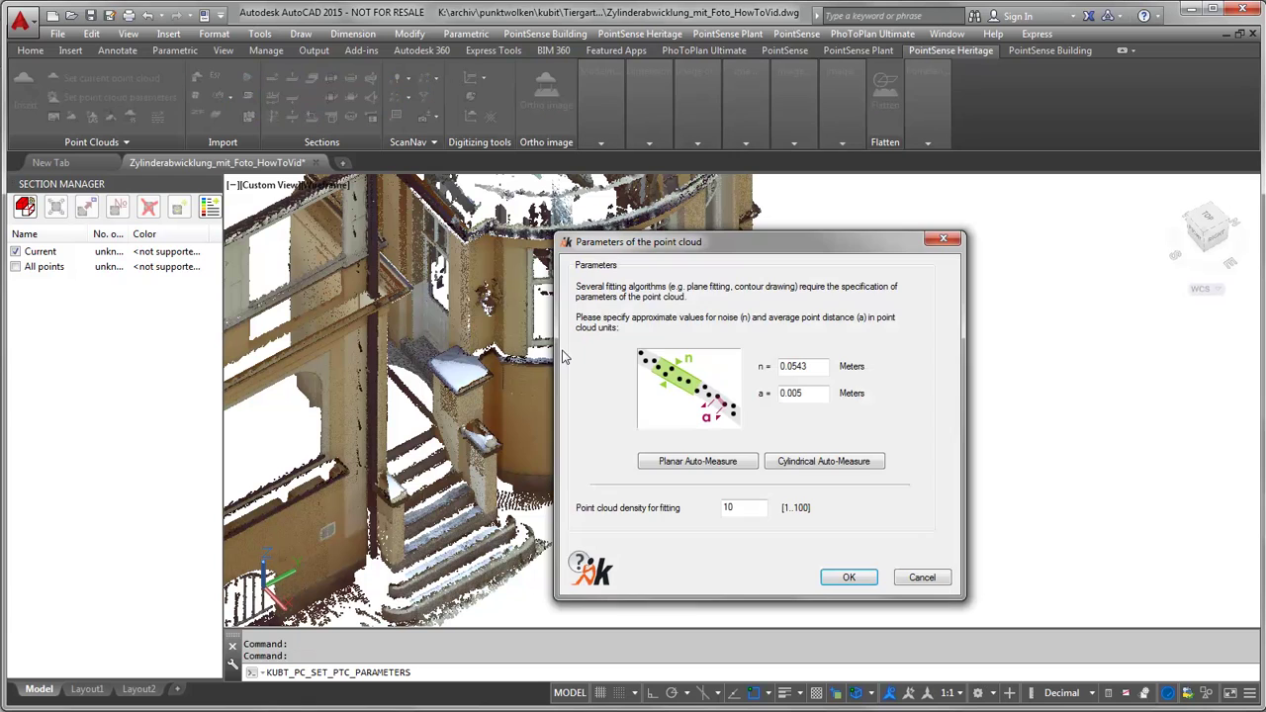
left_click(794, 463)
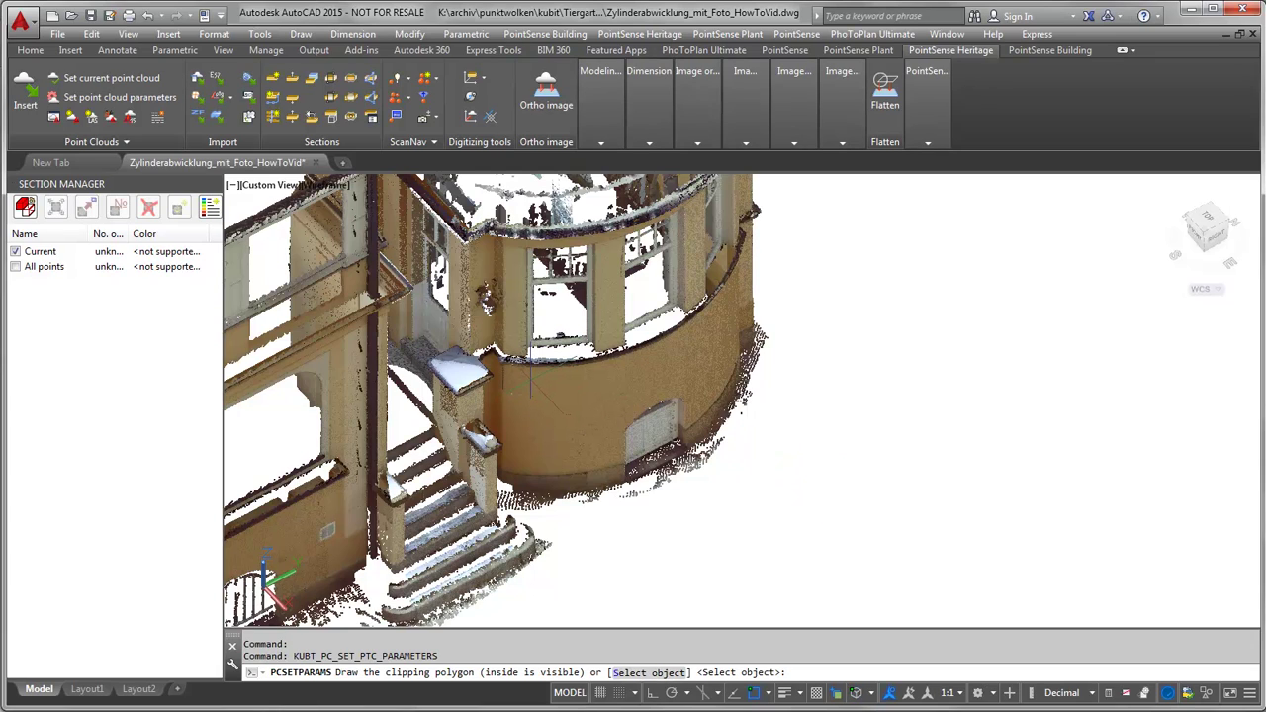
Step: Draw and close a clipping polygon around the smooth curved wall area beneath the bay's windows
left_click(543, 377)
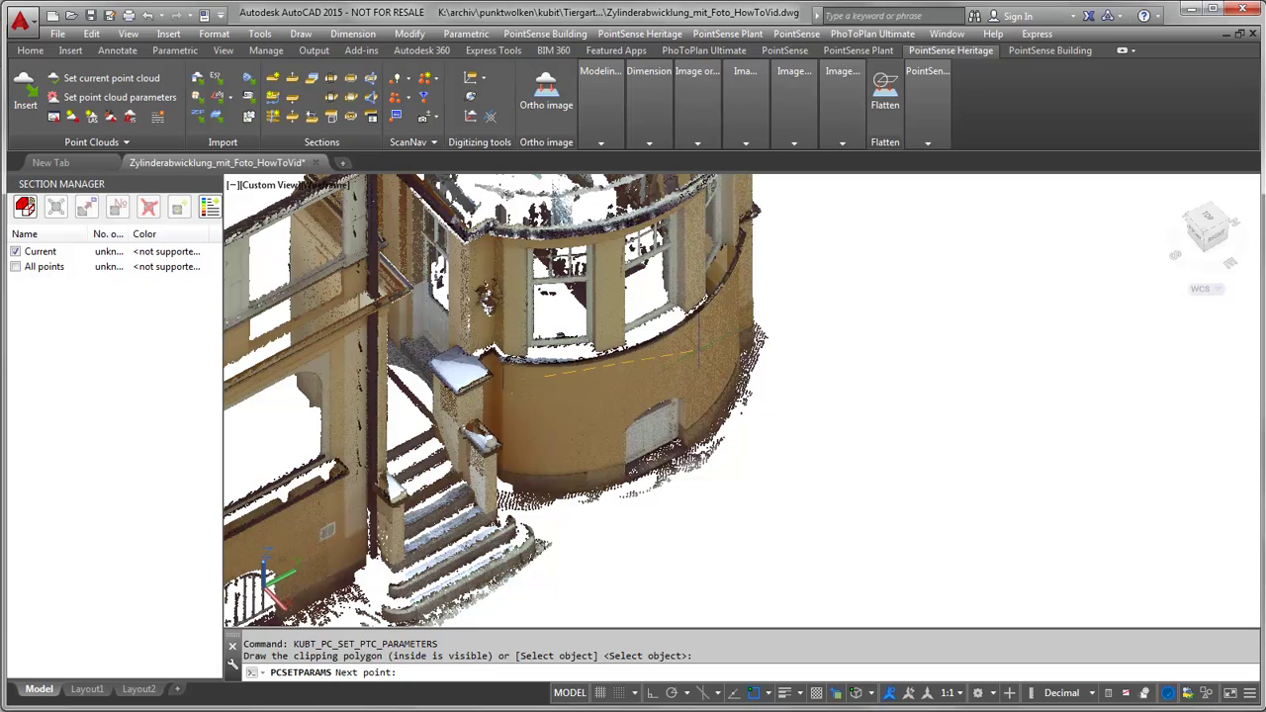
left_click(698, 347)
left_click(720, 339)
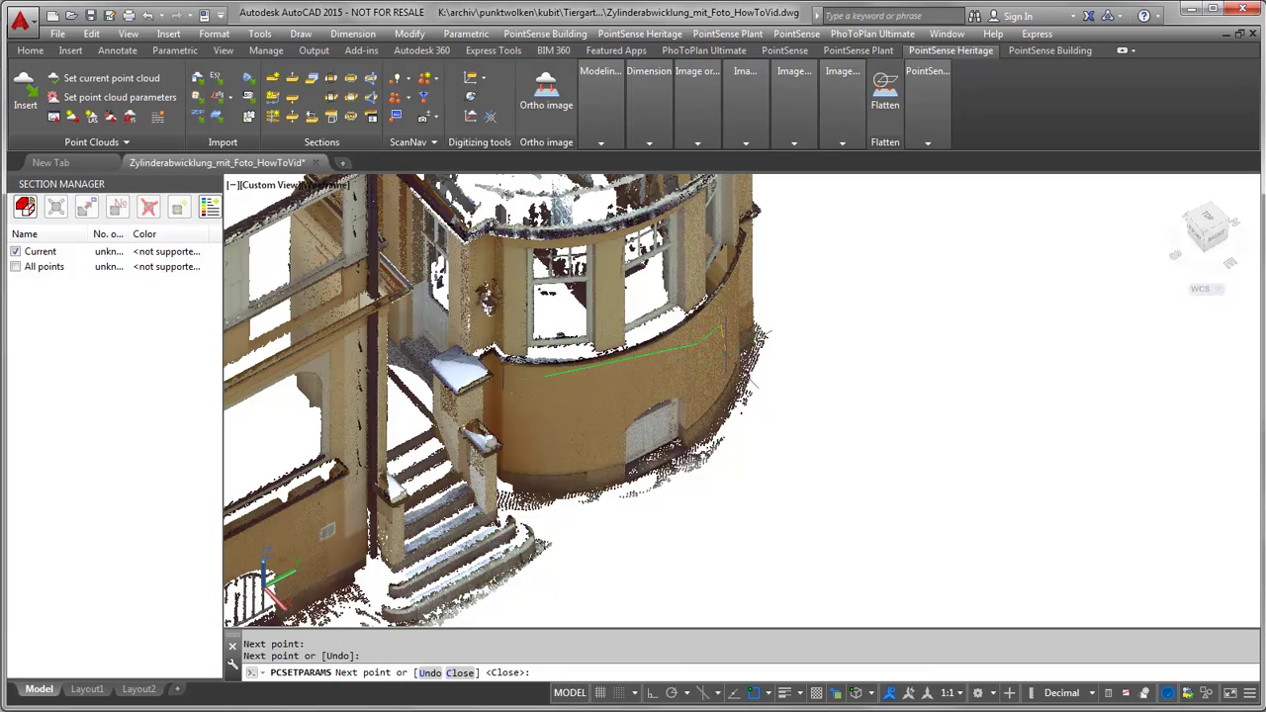
left_click(726, 382)
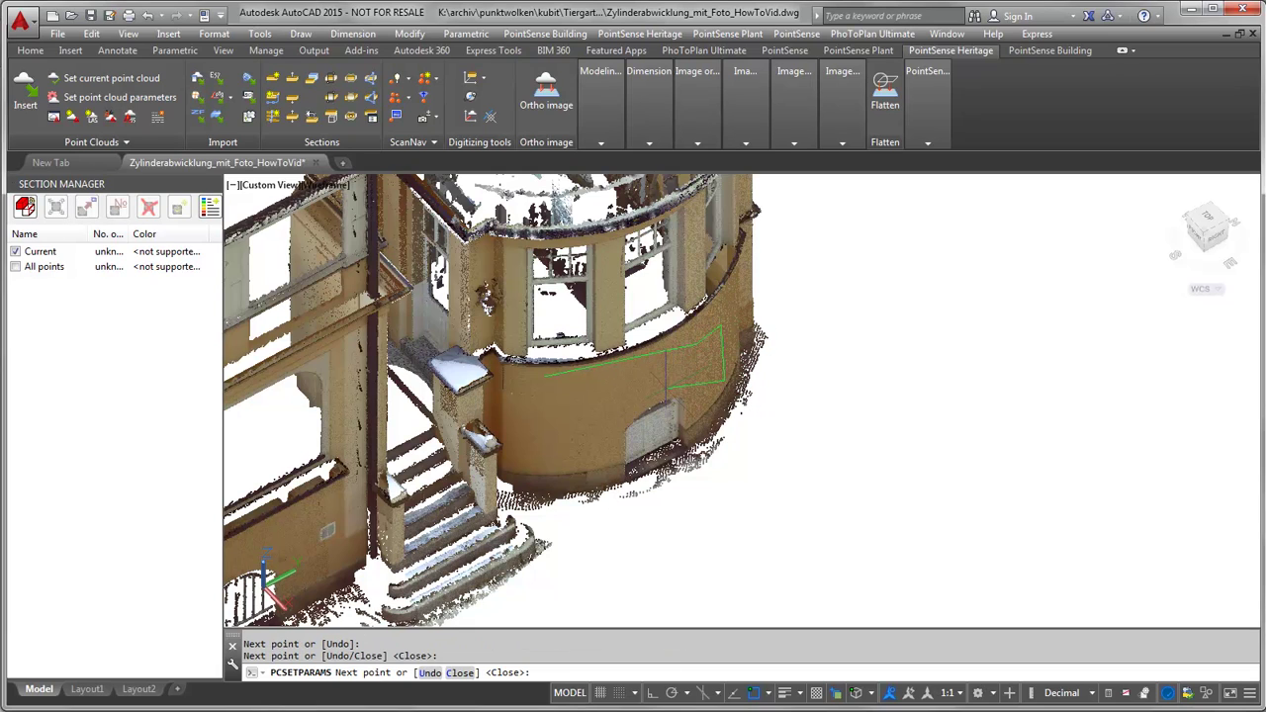
left_click(673, 394)
right_click(555, 425)
left_click(591, 434)
Step: Crop the points again from above to a polygon around only the wall's arc, and apply the automatically measured noise and point distance
middle_click_drag(593, 433, 633, 354, "shift")
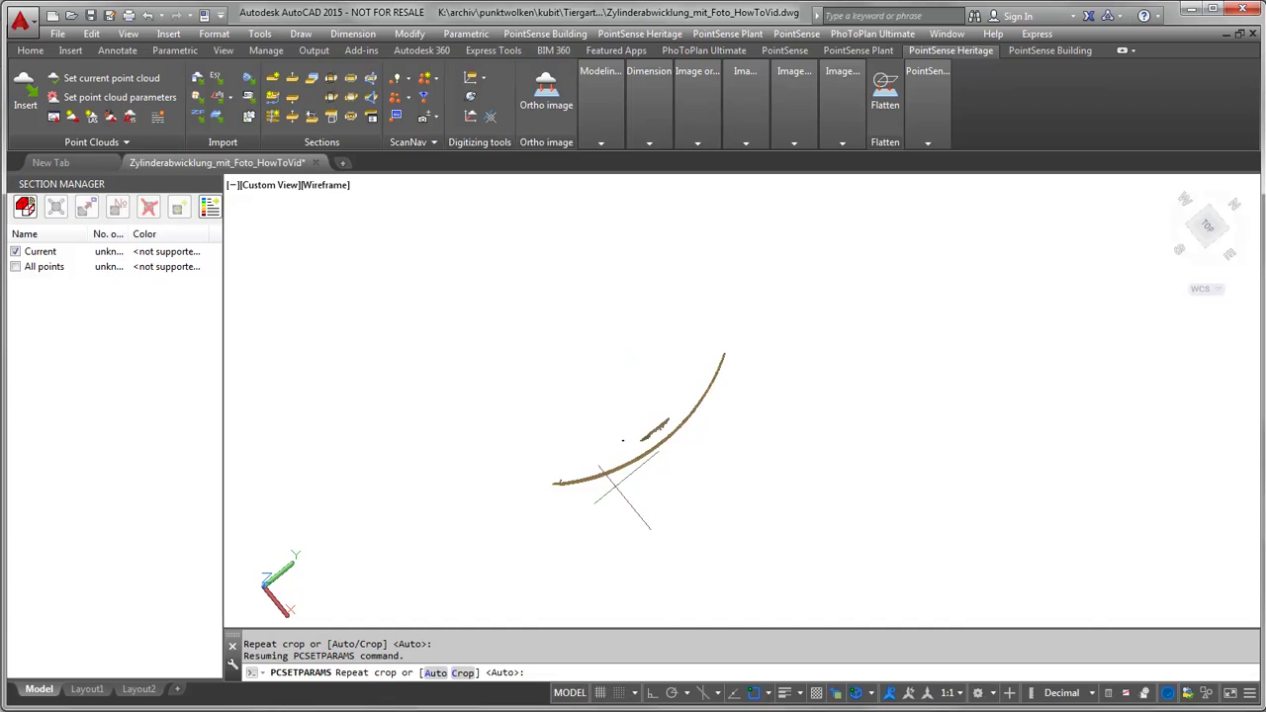
middle_click_drag(619, 475, 554, 475, "shift")
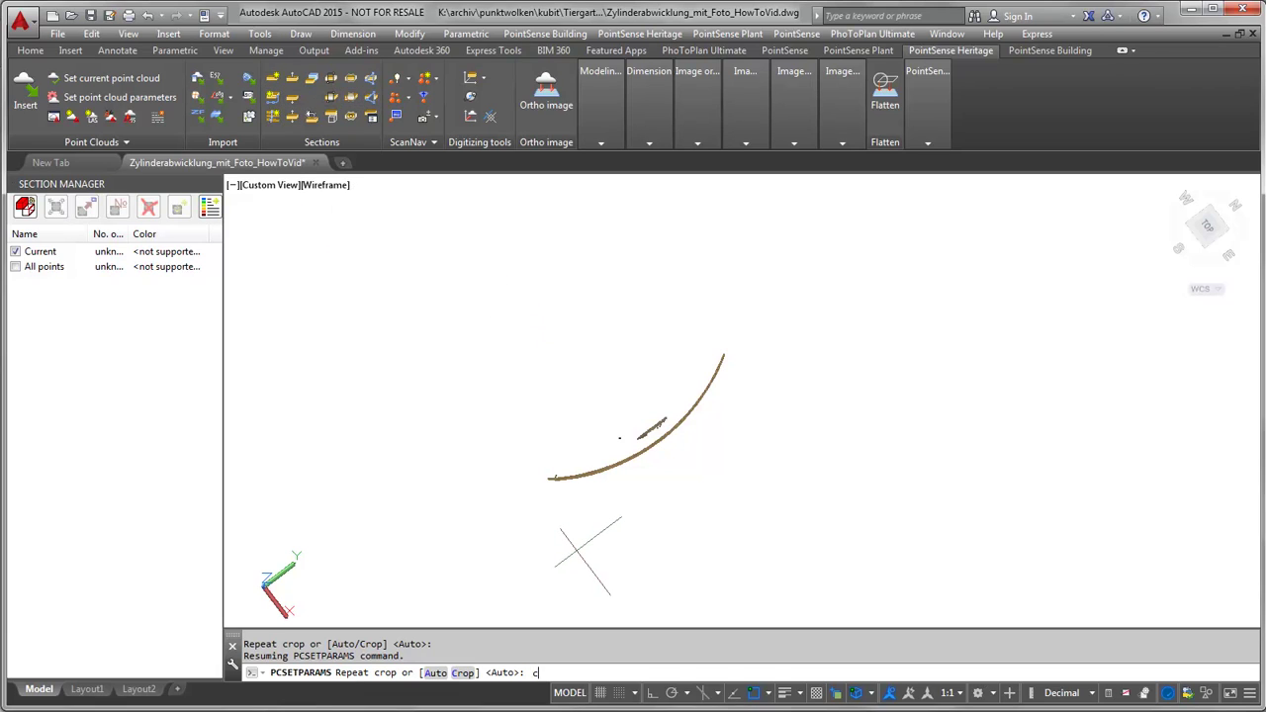
key("Return")
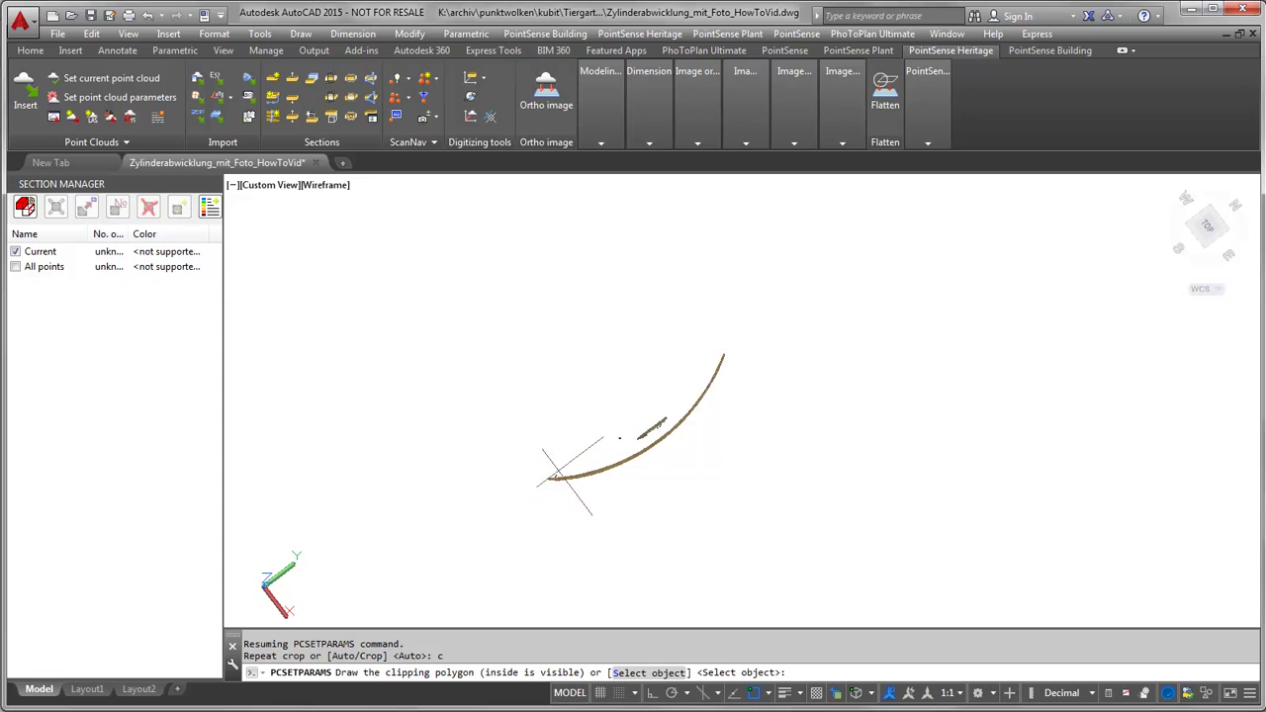
left_click(560, 478)
left_click(561, 480)
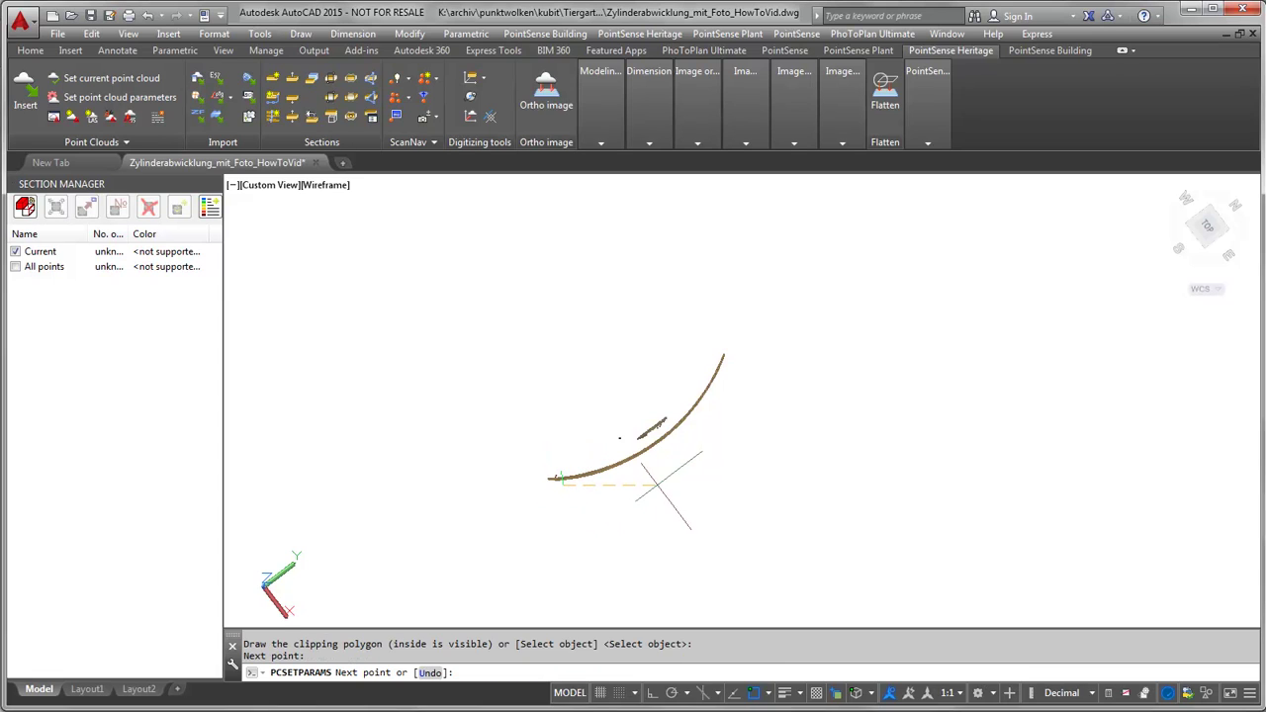
left_click(661, 476)
left_click(745, 346)
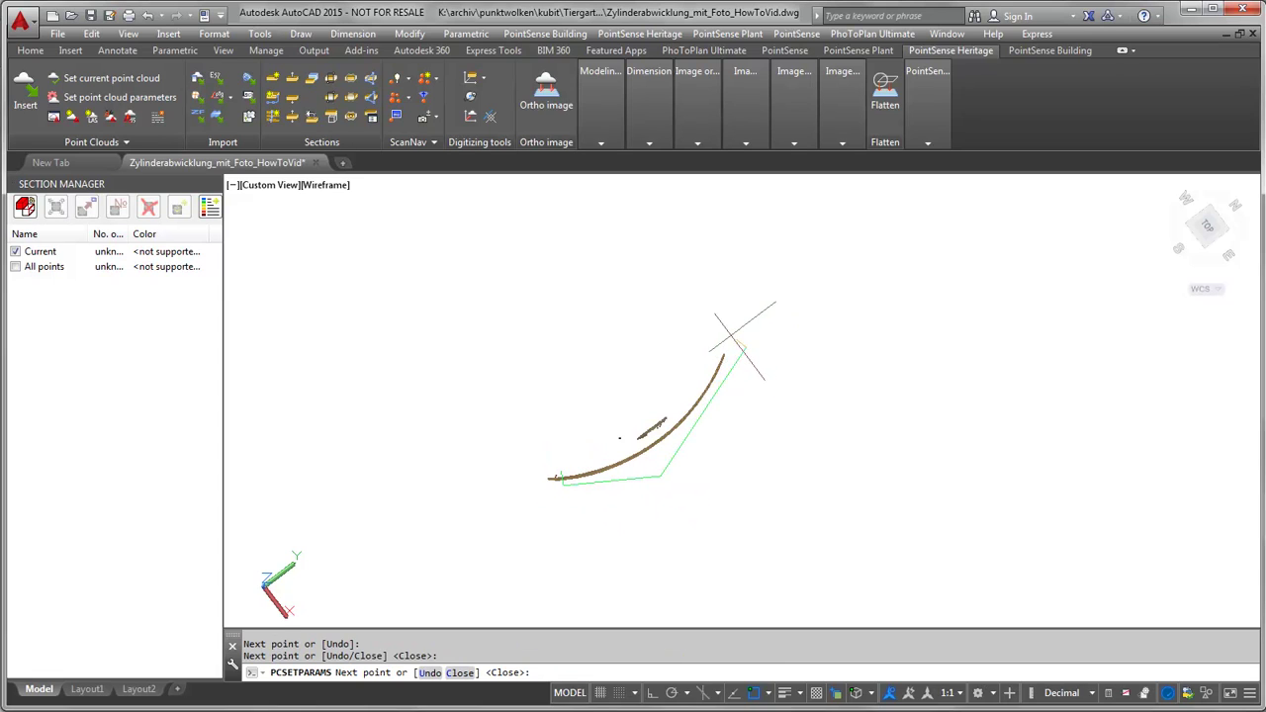
left_click(729, 339)
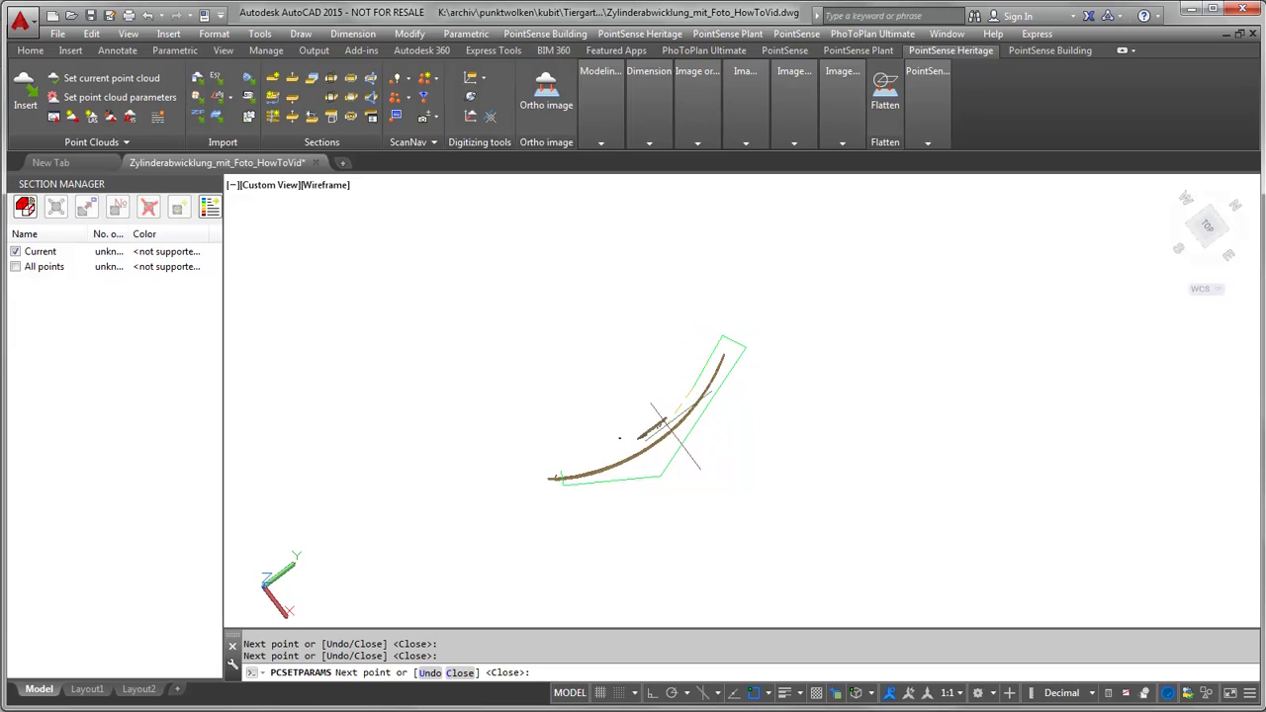
right_click(570, 476)
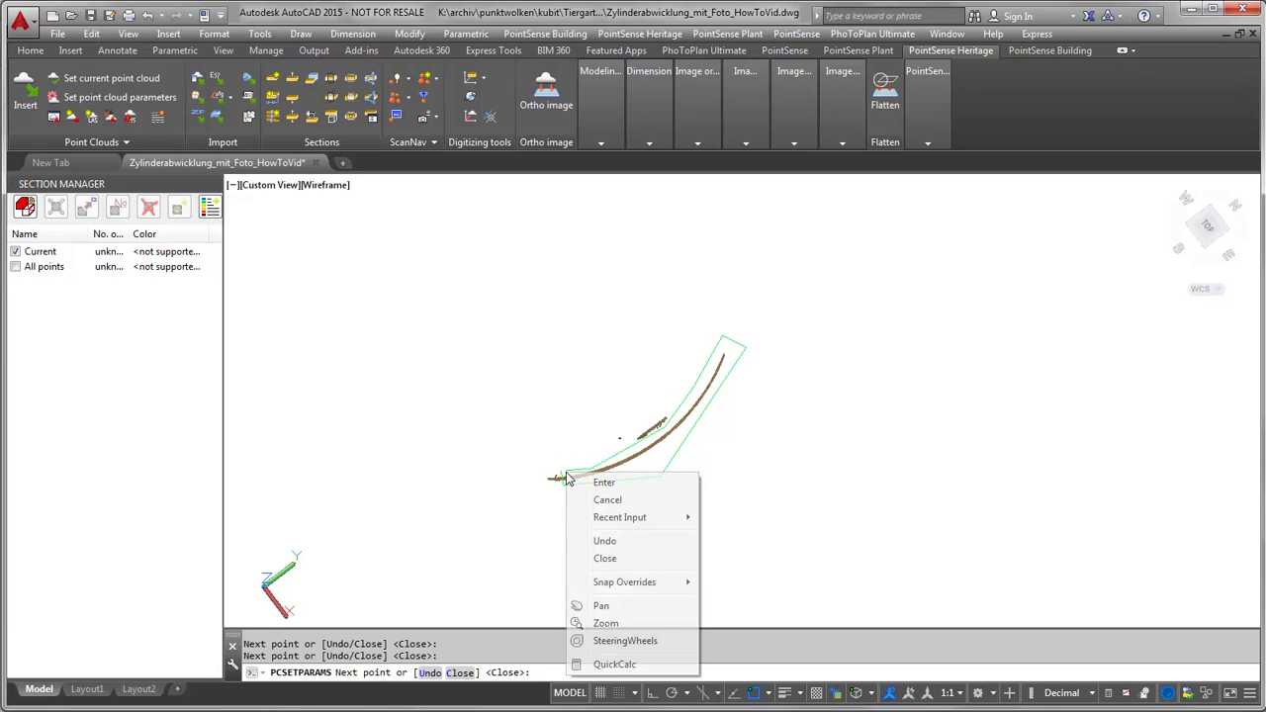
left_click(606, 559)
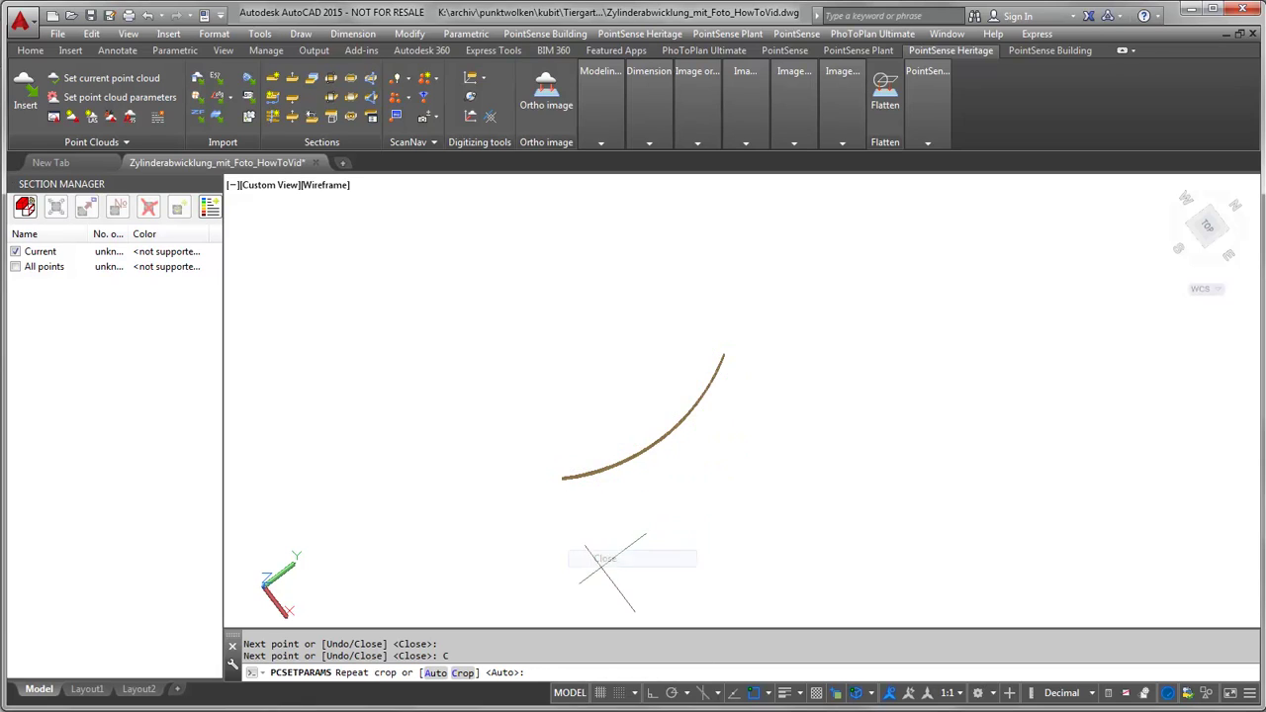
key("Return")
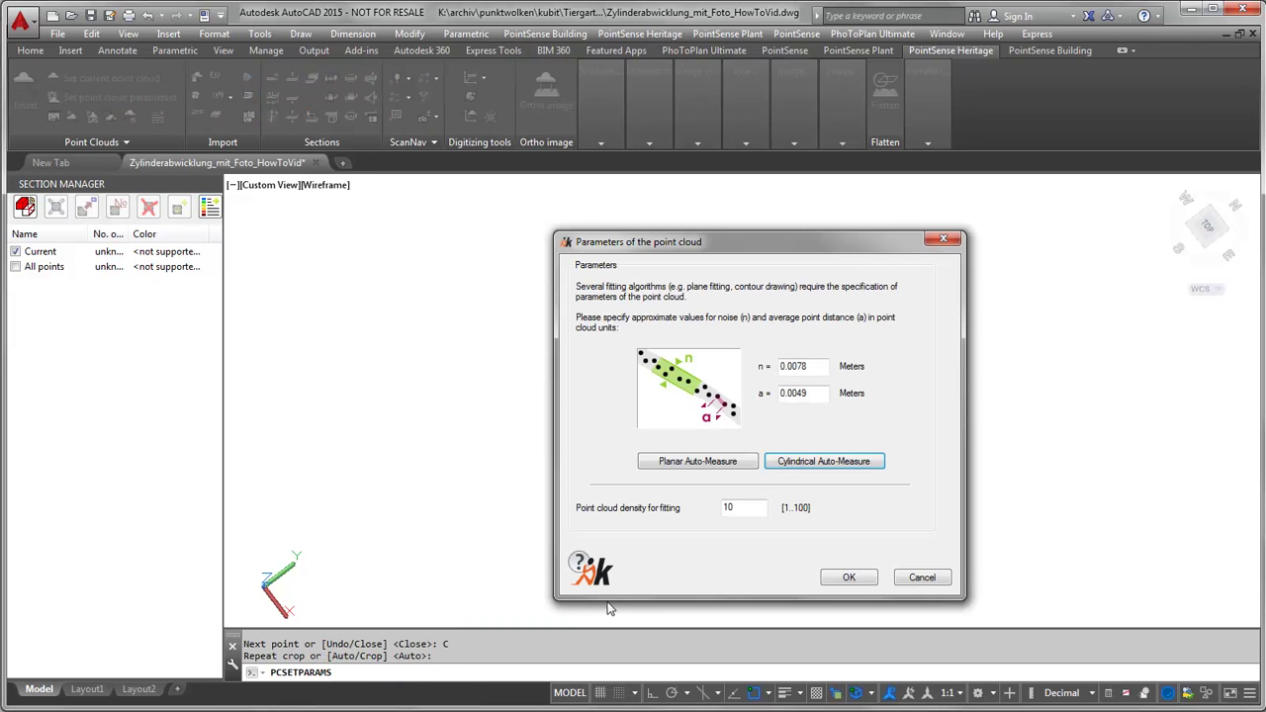
left_click(848, 579)
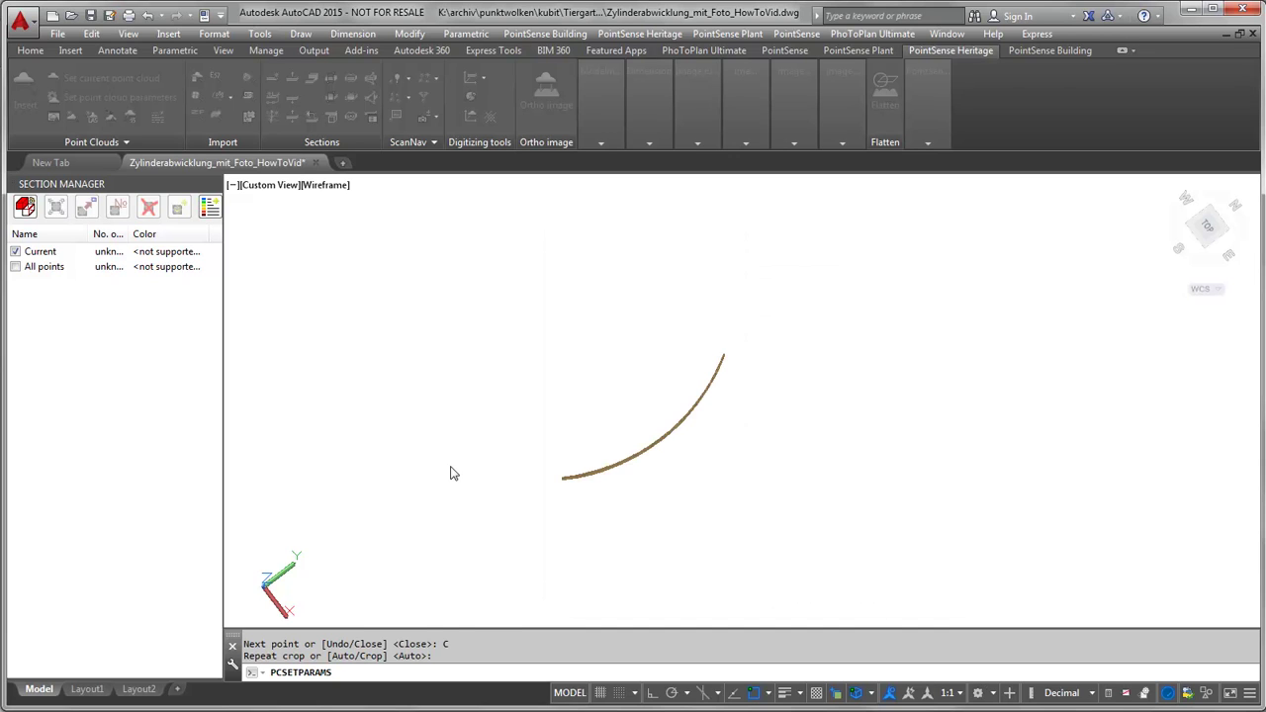
Step: Fit a cylinder to the rounded bay's lower wall using 2 click points
middle_click_drag(701, 466, 697, 340, "shift")
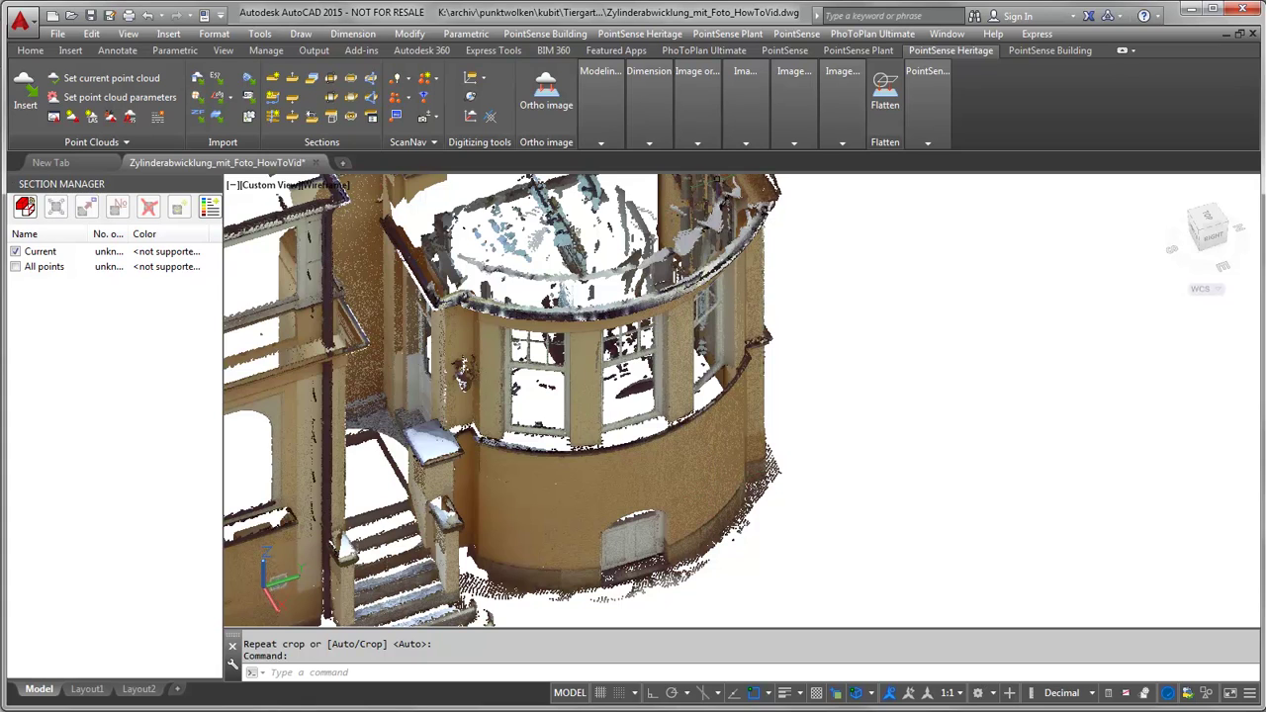
mouse_move(616, 134)
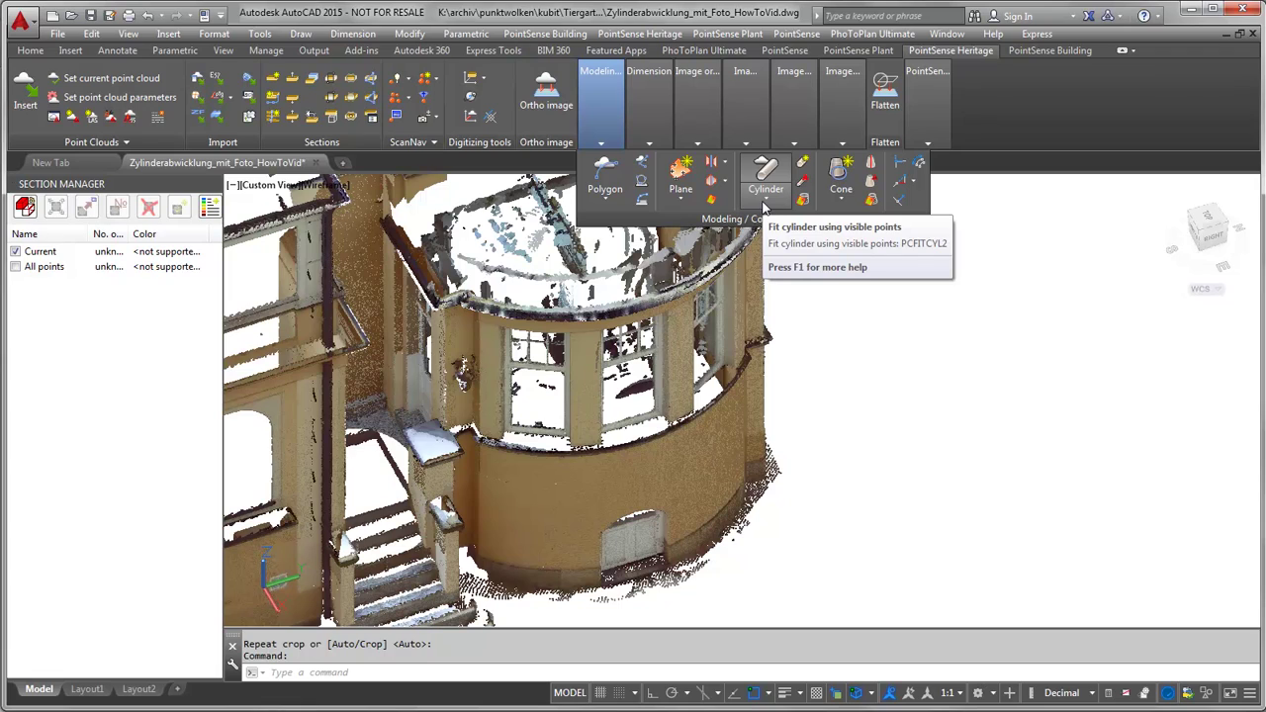
left_click(764, 207)
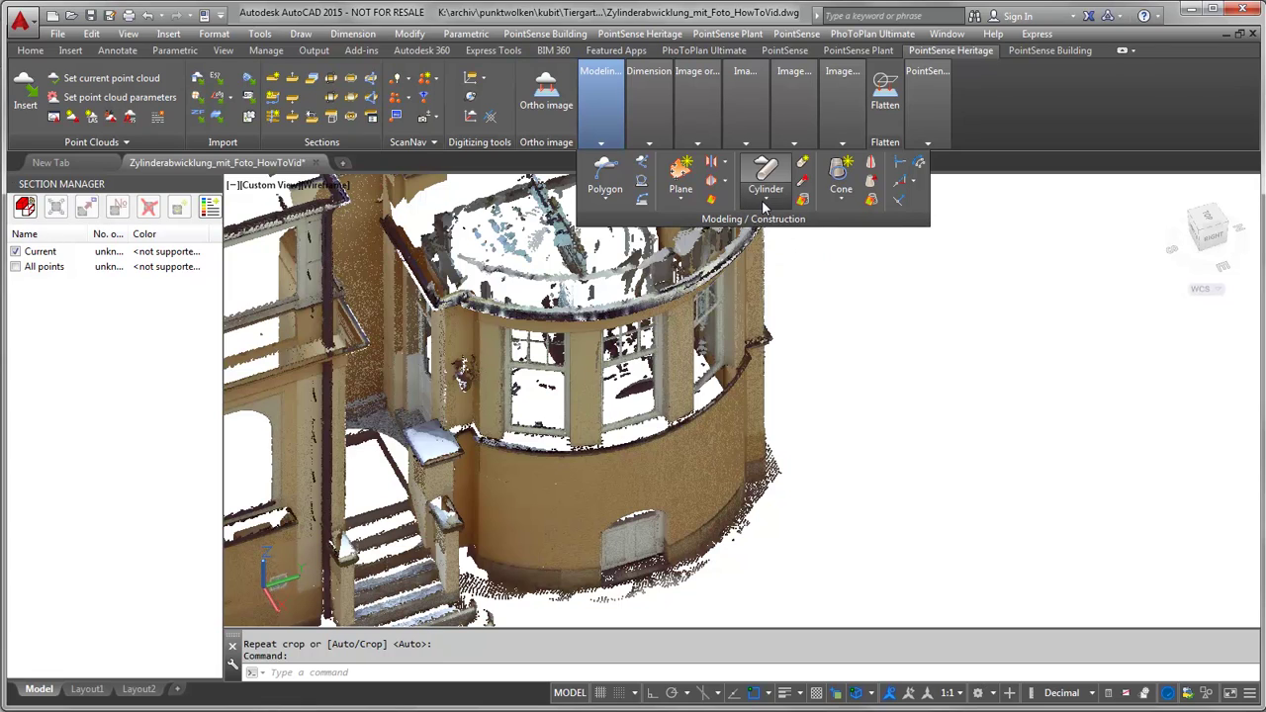
left_click(763, 203)
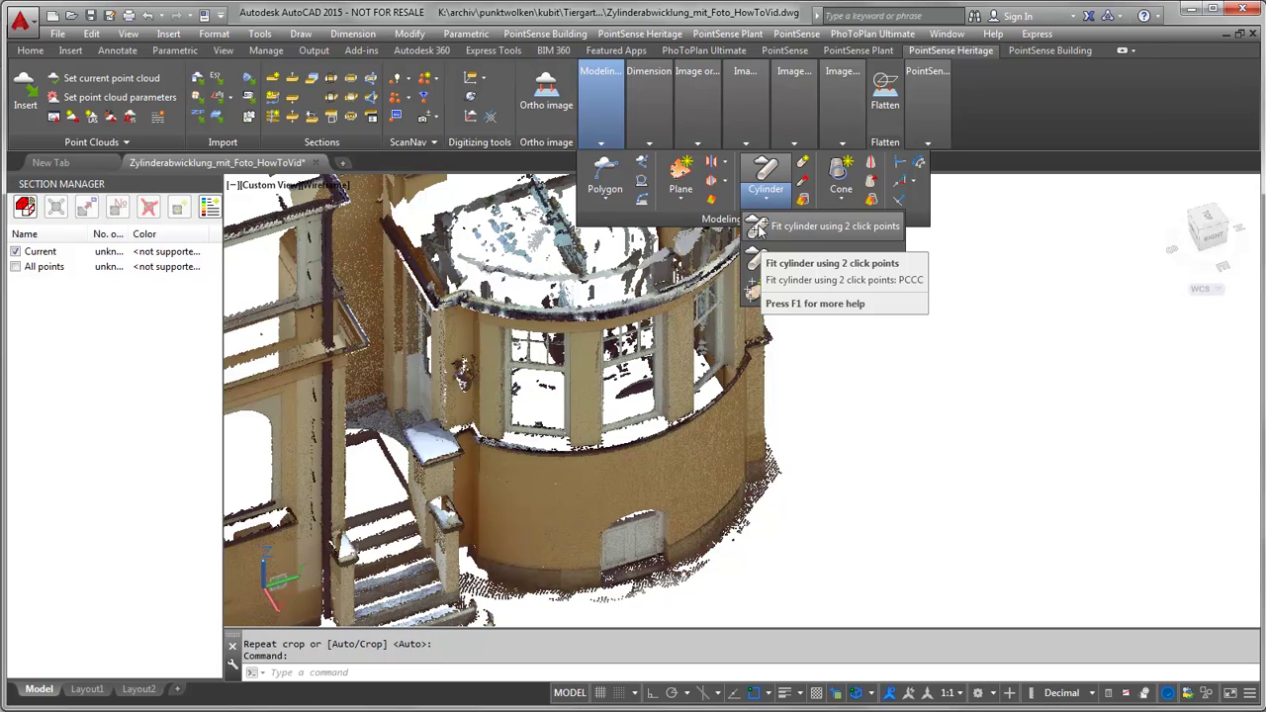
left_click(758, 227)
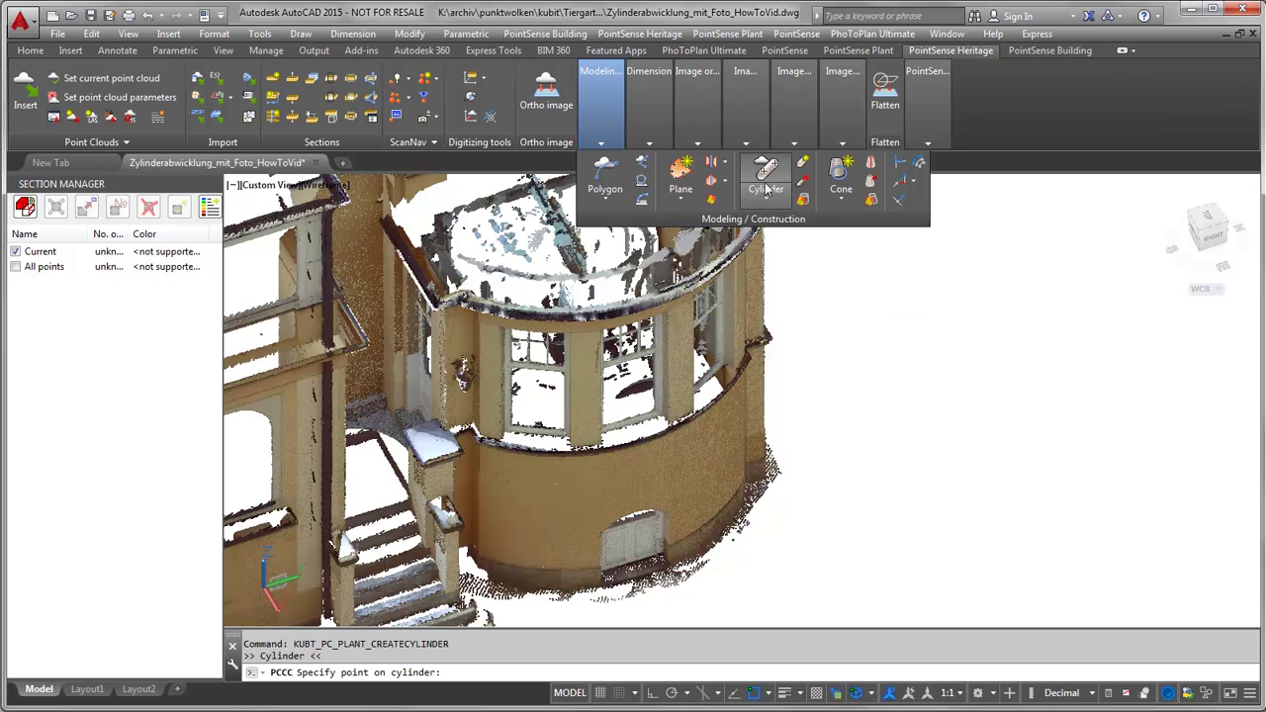
left_click(548, 544)
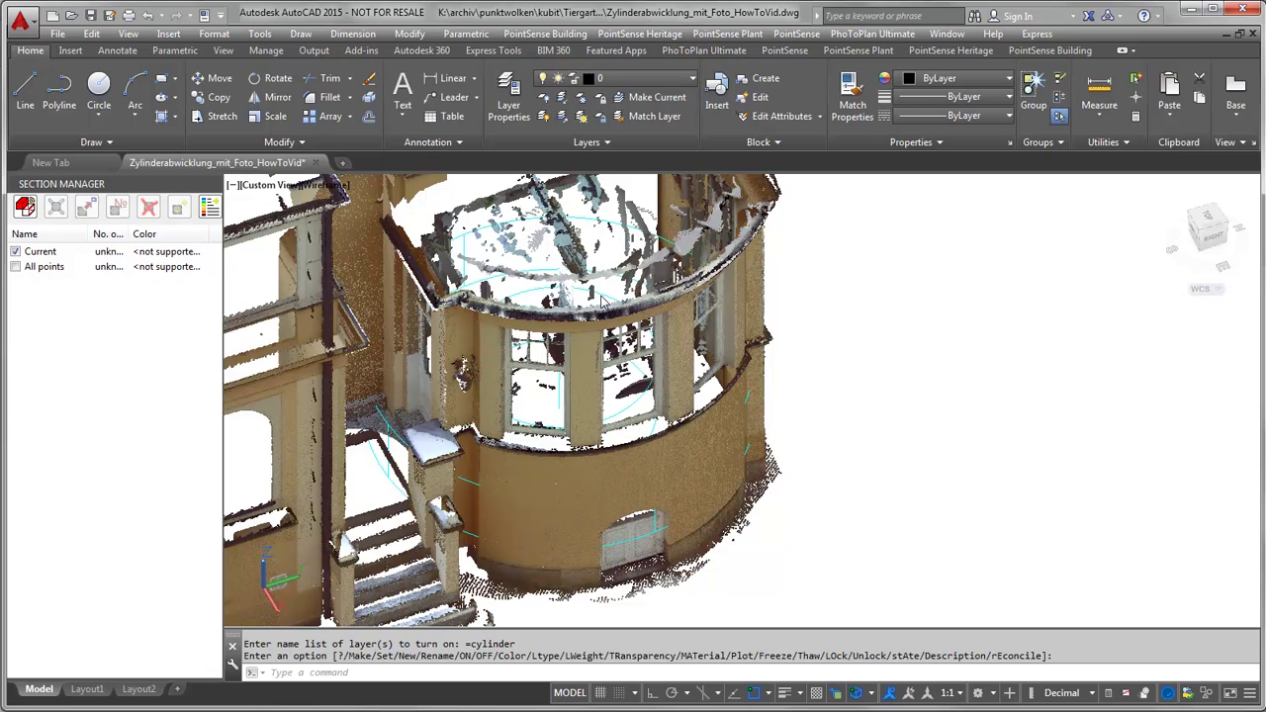
Step: Hide the Current point cloud section so that only the fitted cylinder at the bay is displayed
middle_click_drag(611, 287, 614, 339, "shift")
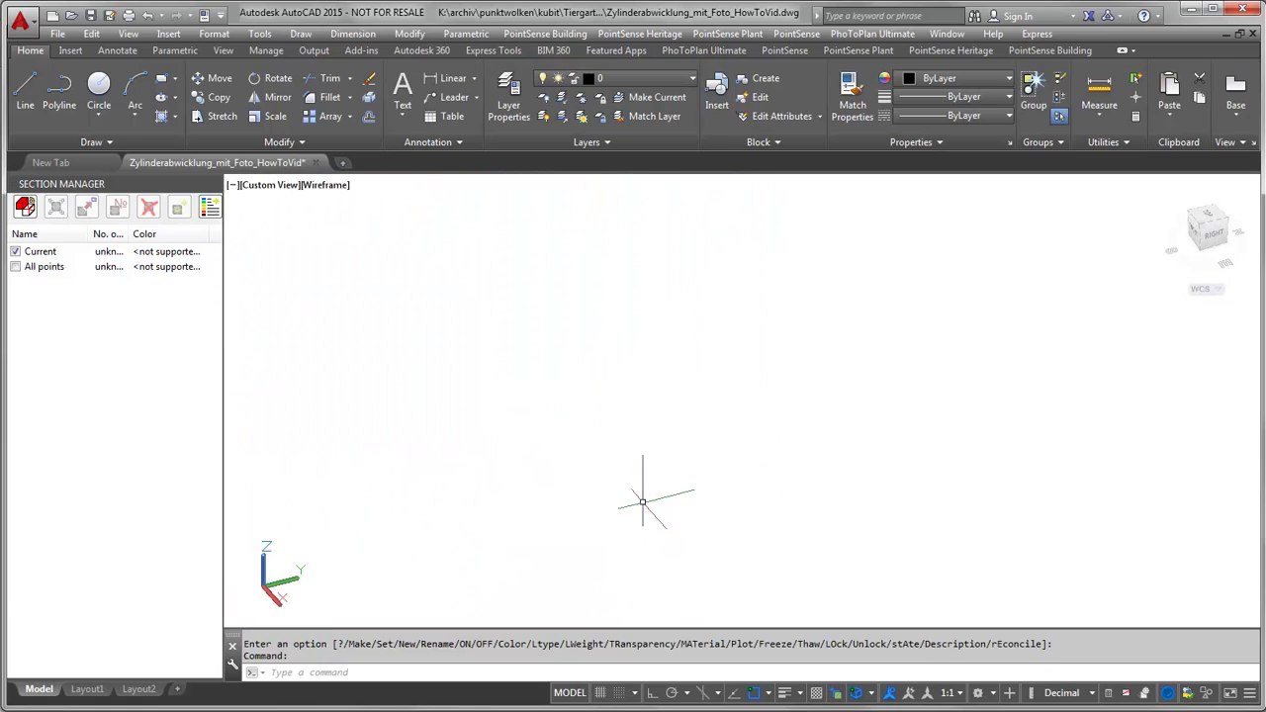
middle_click(643, 502)
middle_click(643, 502)
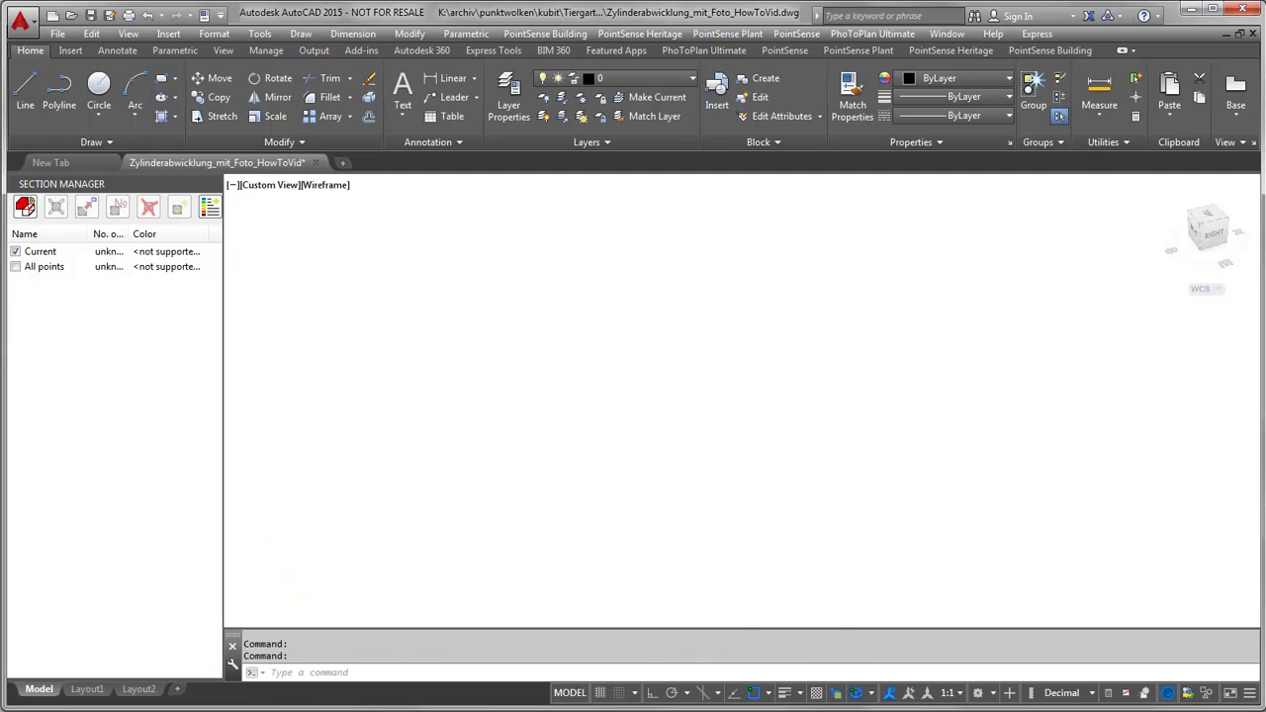
scroll(849, 499, "up", 2)
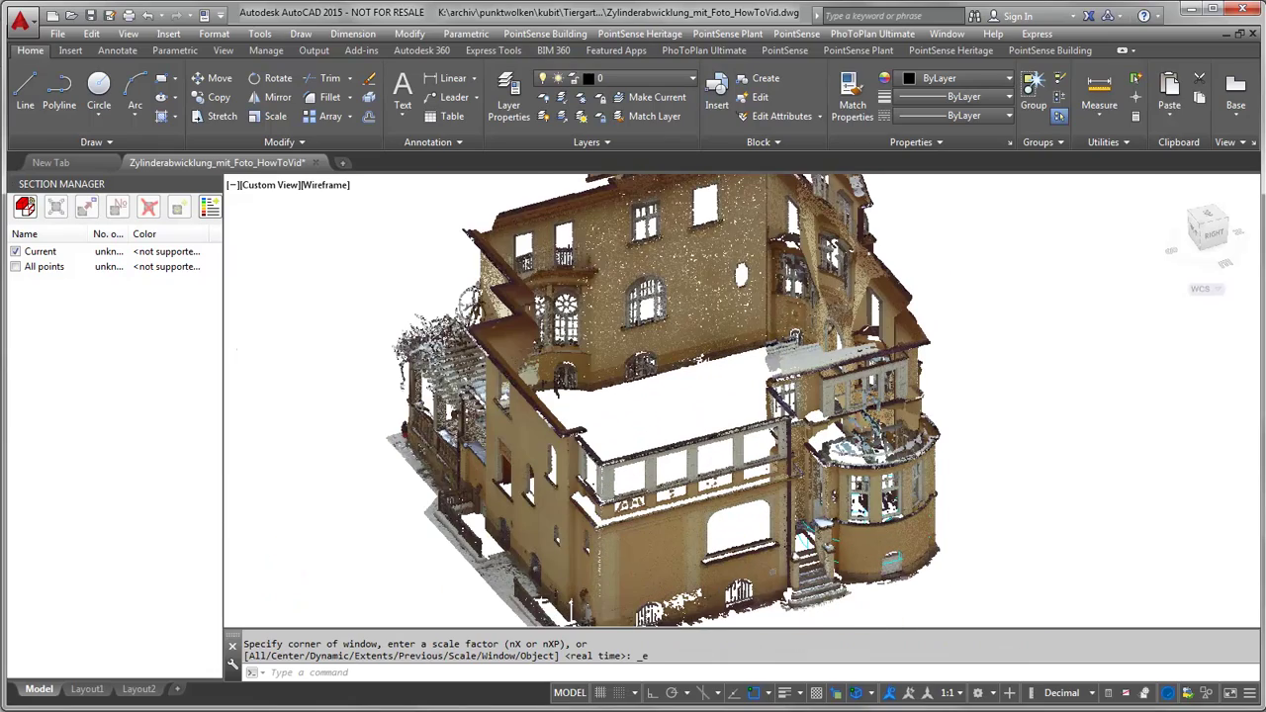
scroll(851, 502, "up", 3)
middle_click_drag(897, 530, 848, 429)
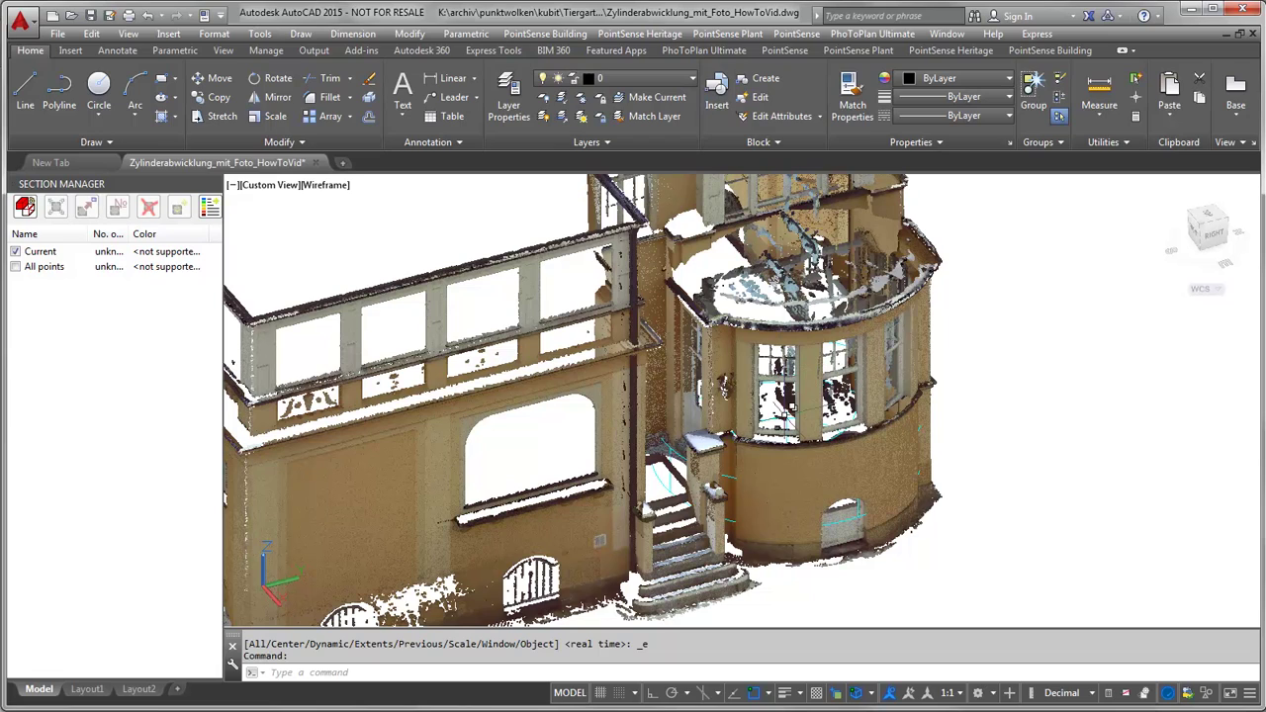
left_click(16, 251)
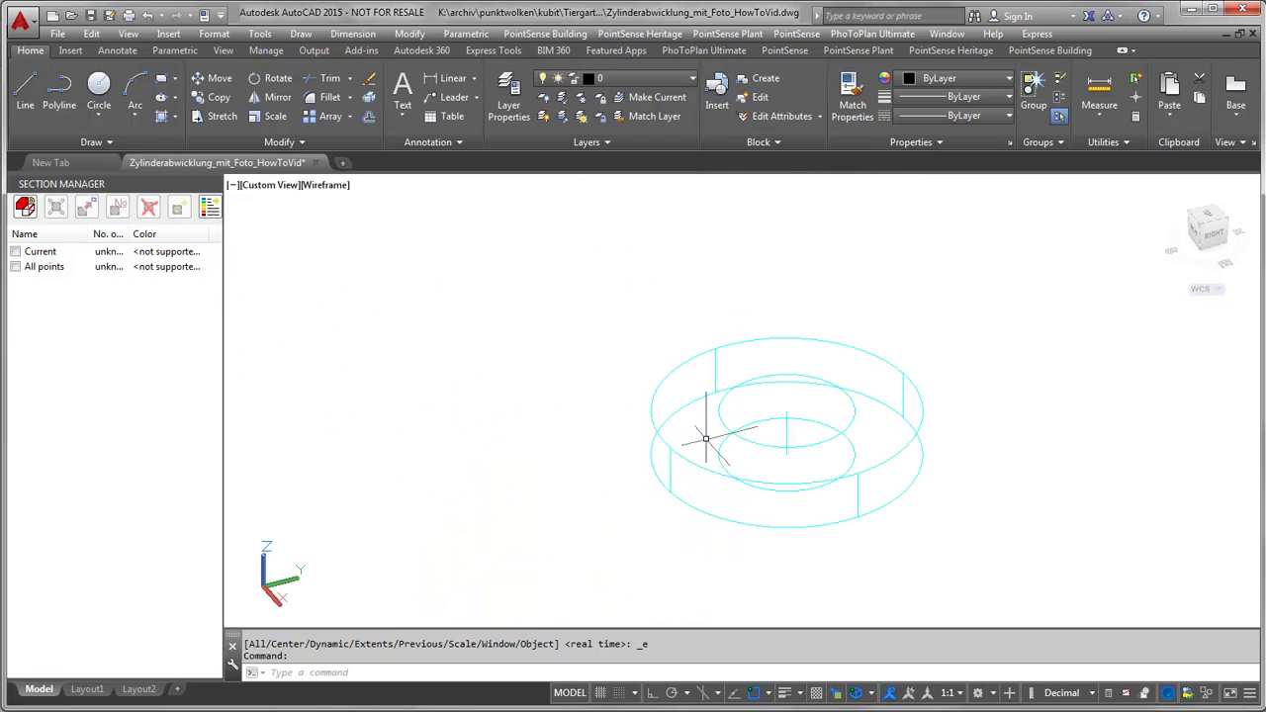
Step: Display the Current point cloud section and stretch both ends of the fitted cylinder from the bay's base up to its cornice
left_click(787, 430)
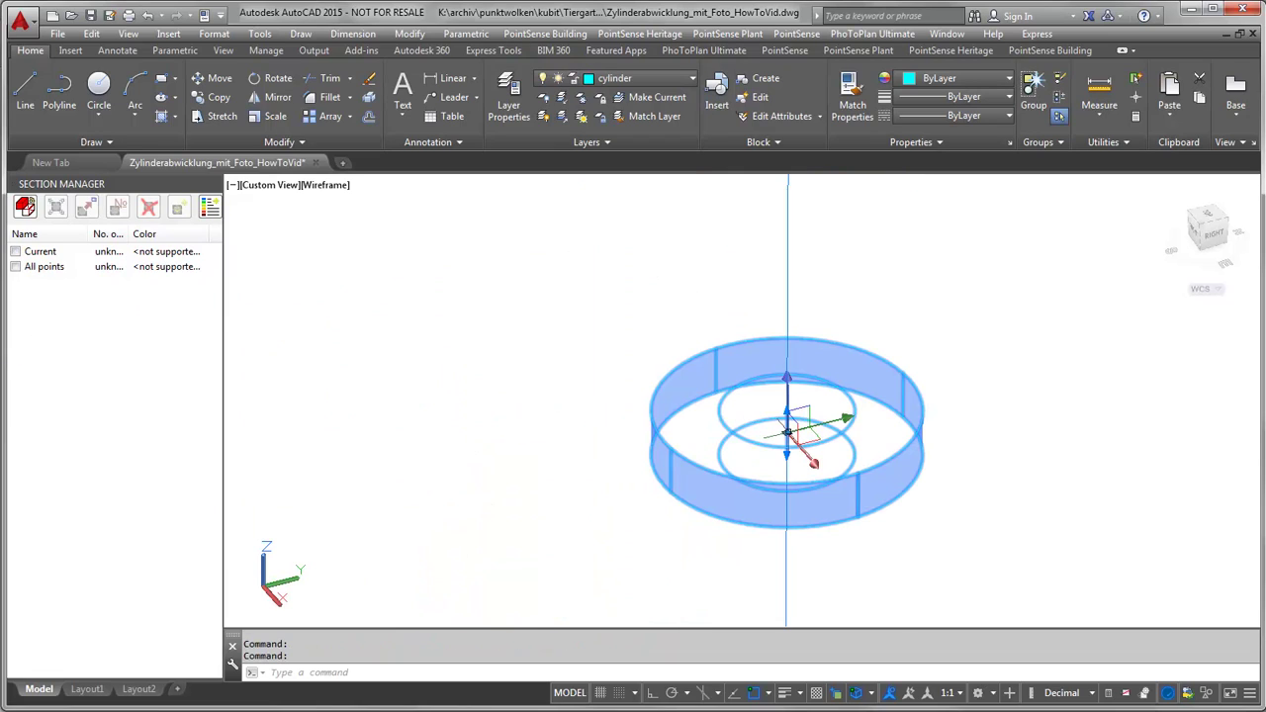
left_click(786, 455)
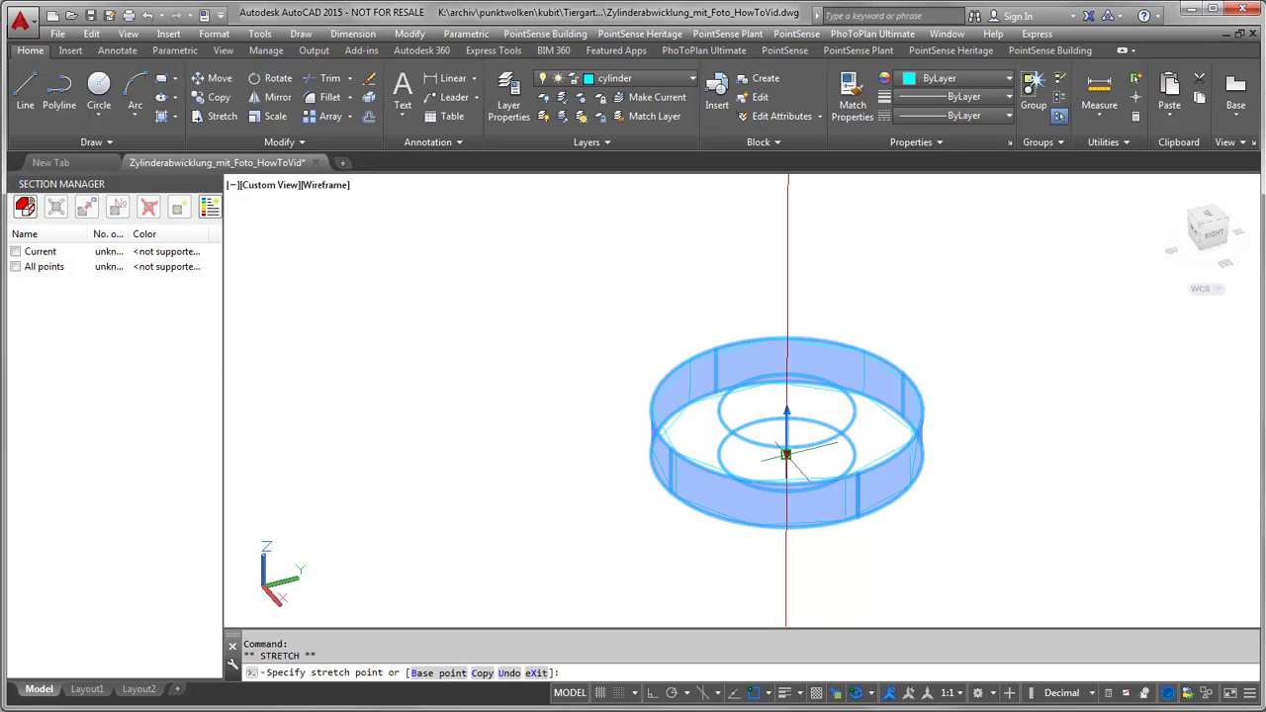
left_click(16, 251)
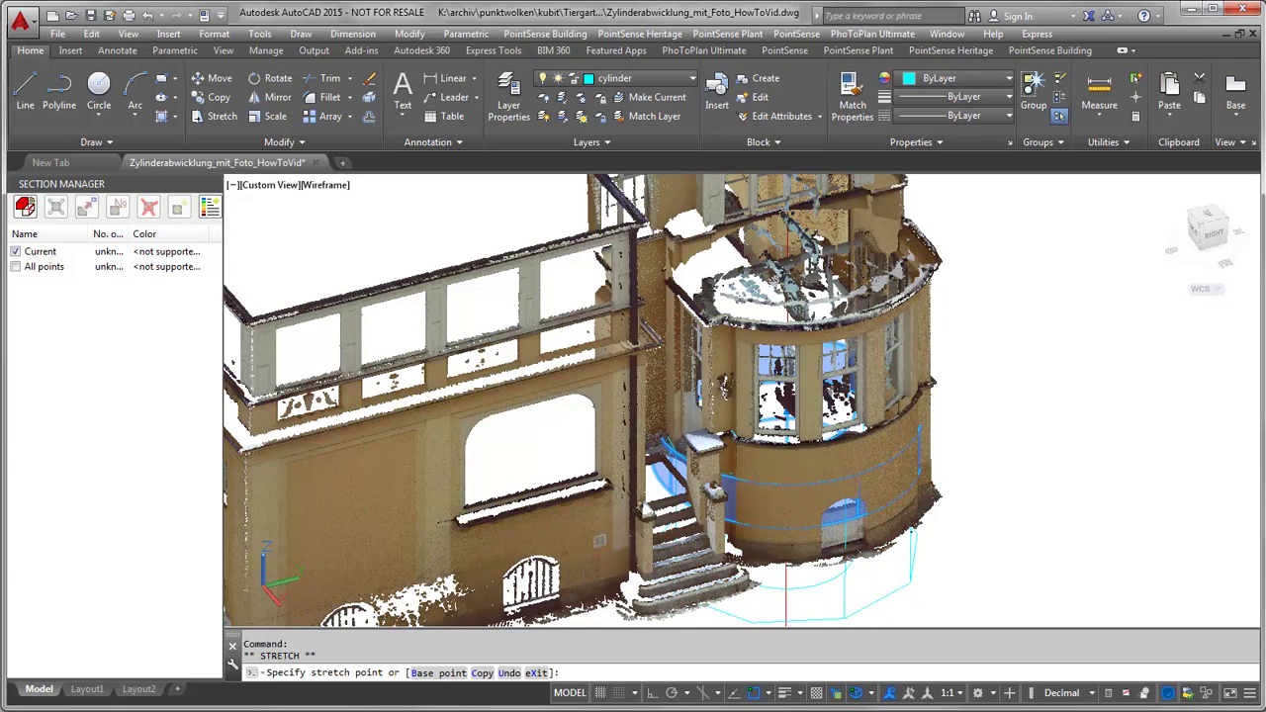
left_click(776, 430)
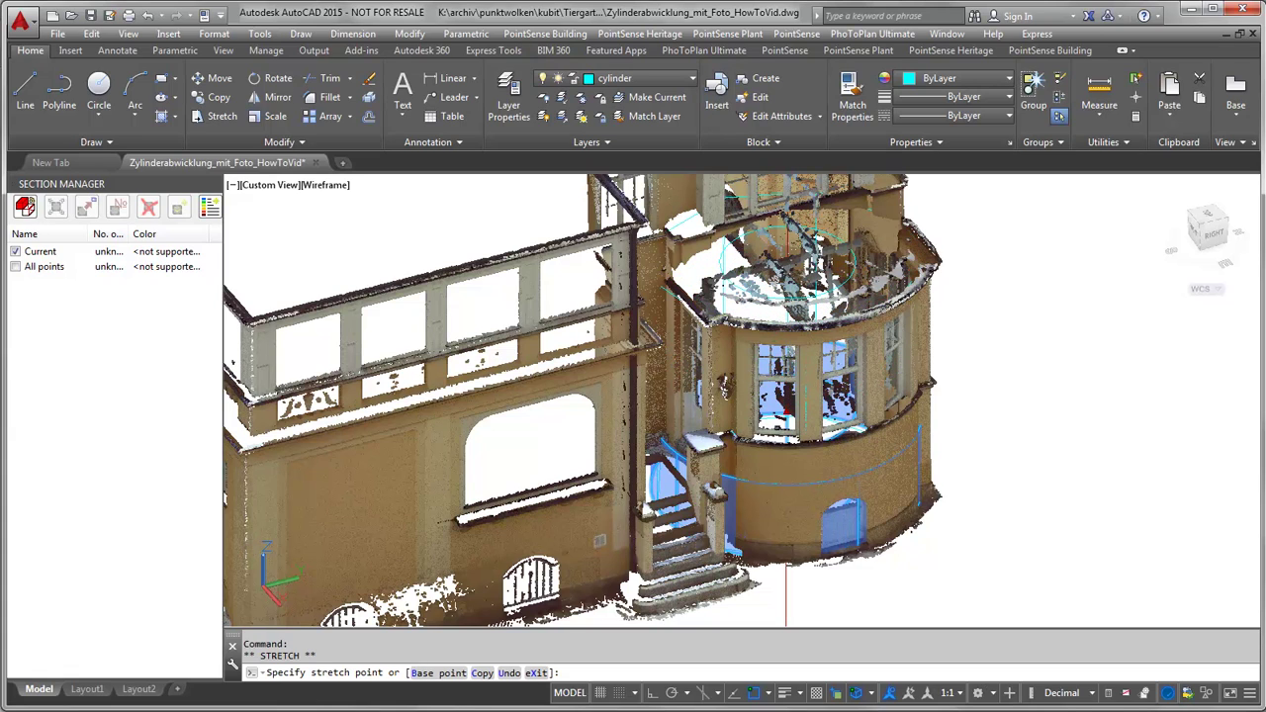
left_click(789, 325)
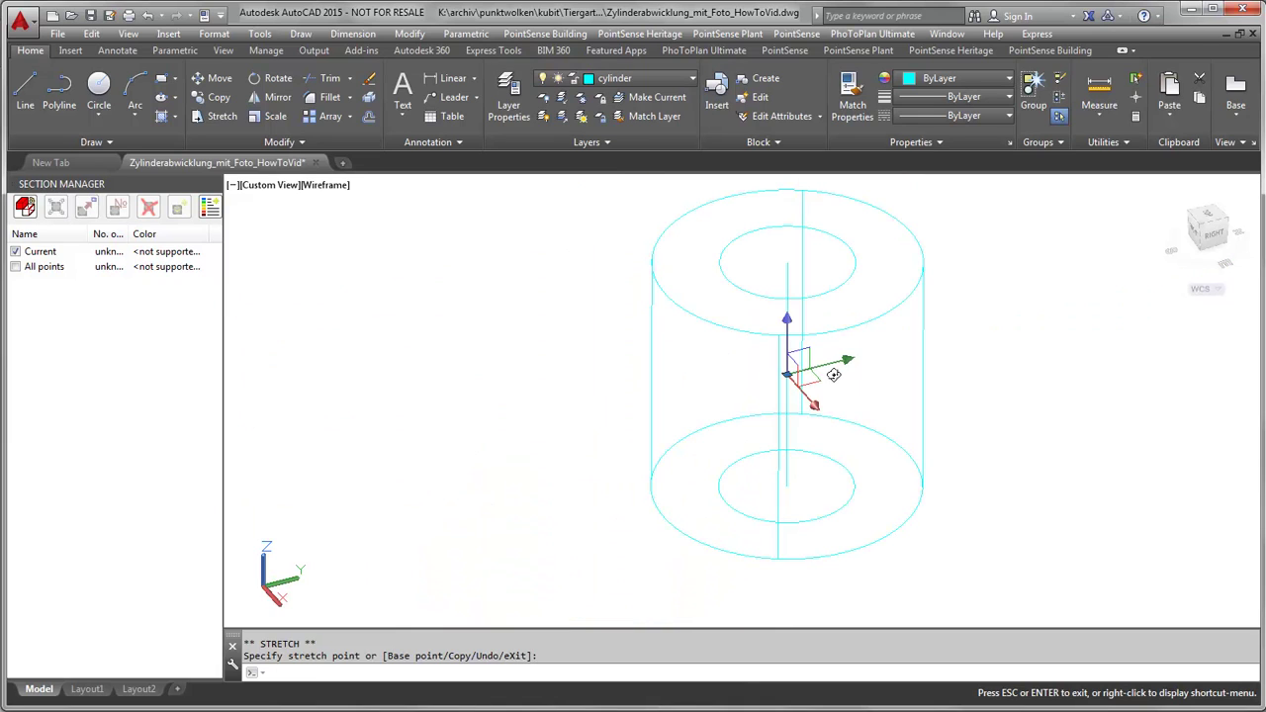
middle_click_drag(797, 337, 797, 277, "shift")
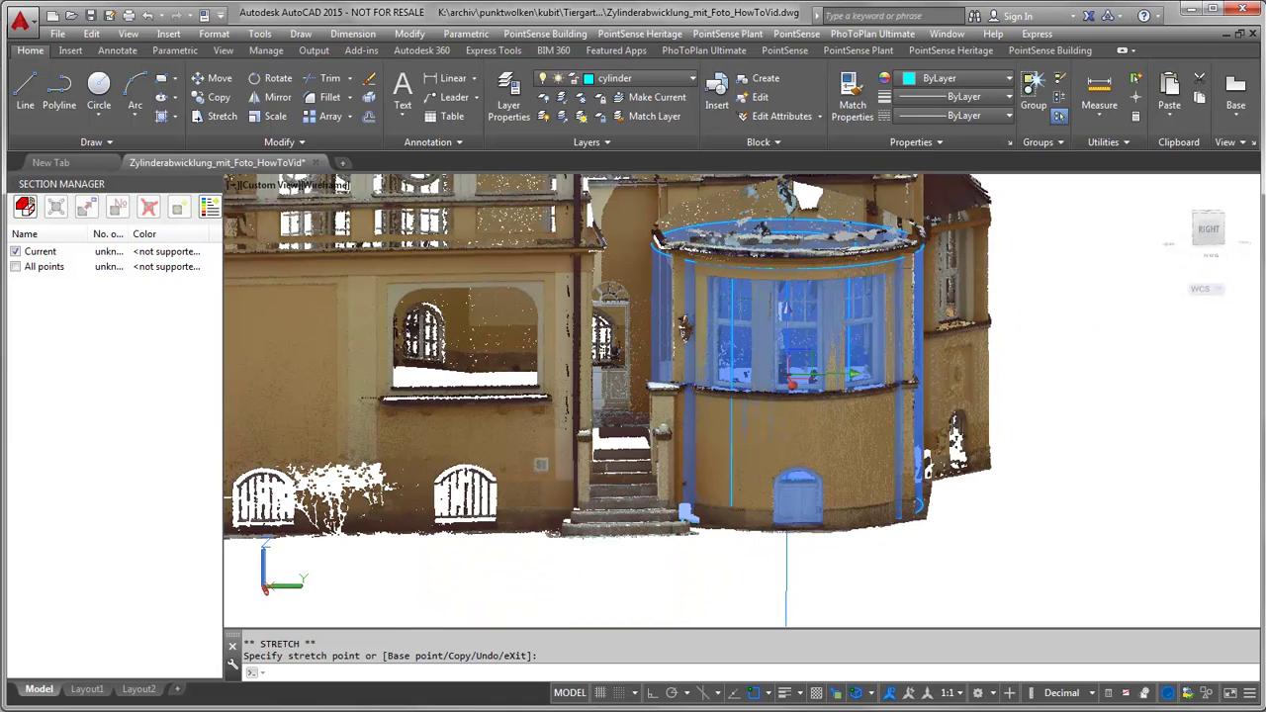
key("Escape")
key("Escape")
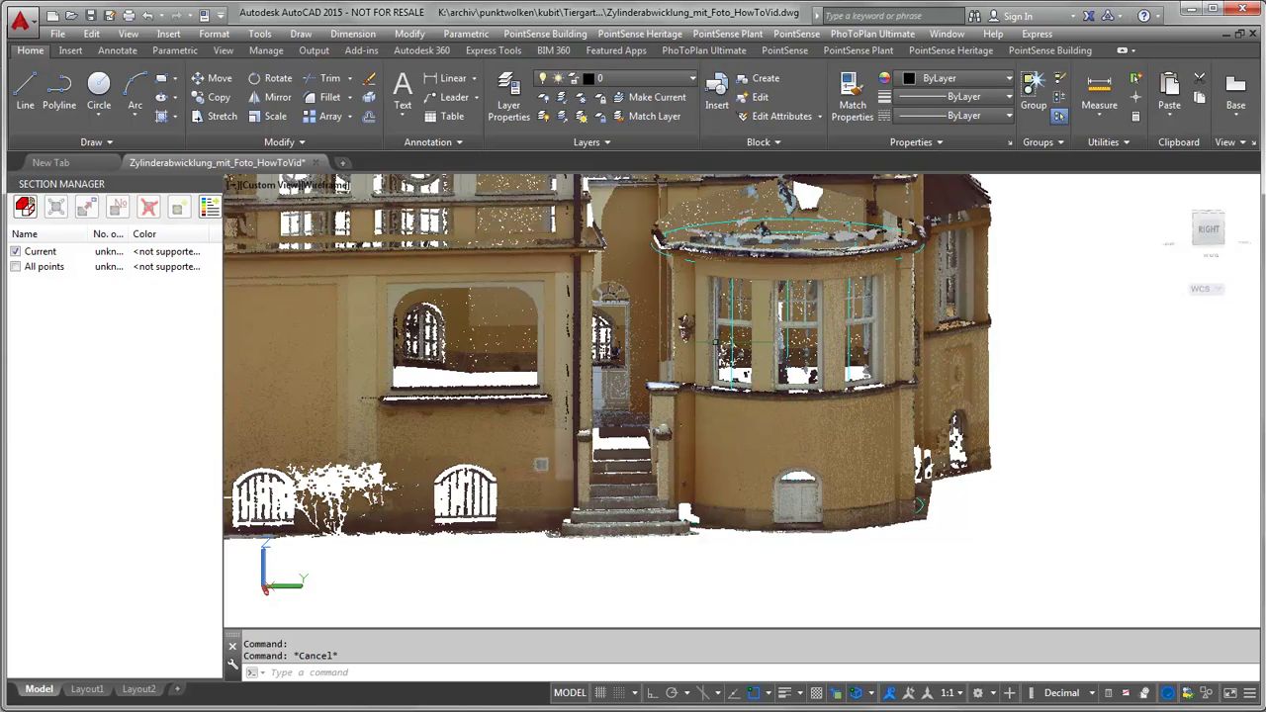
Step: Insert the oriented images DSC_0060_ori_js.ori and DSC_0076_ori_js.ori from the oriented folder
middle_click_drag(762, 342, 807, 382, "shift")
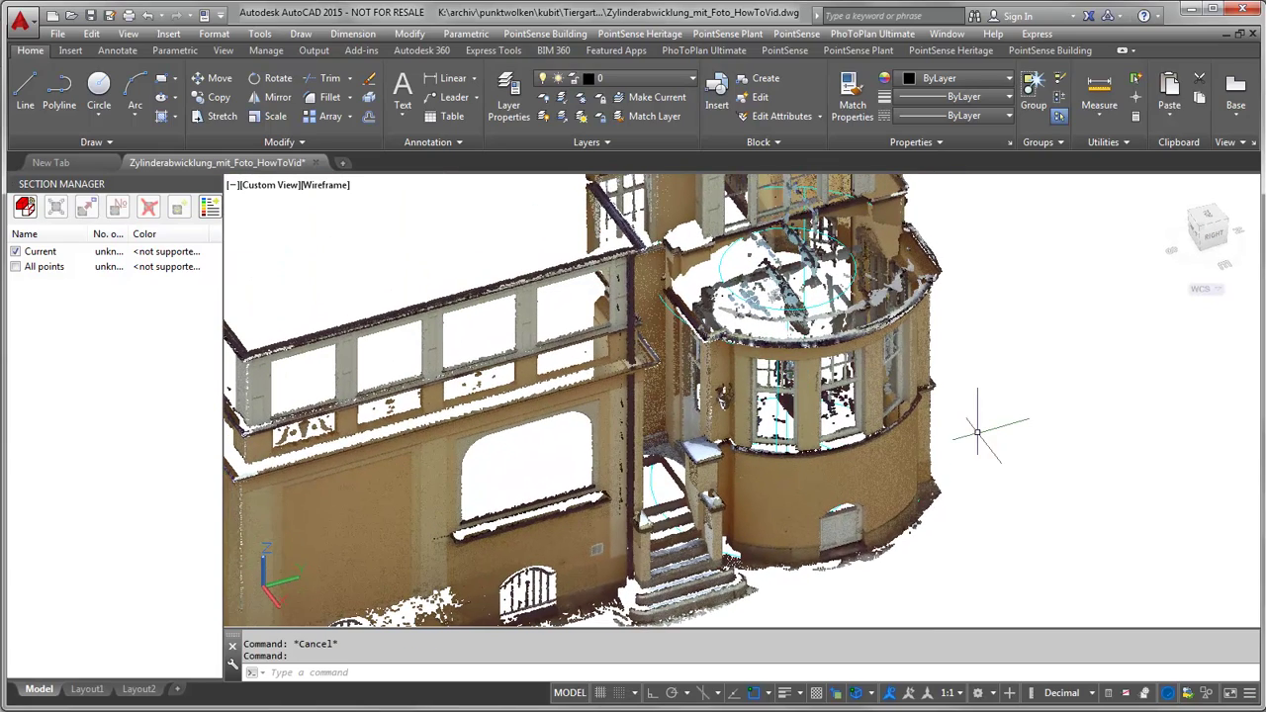
scroll(978, 433, "down", 3)
middle_click_drag(977, 432, 859, 422)
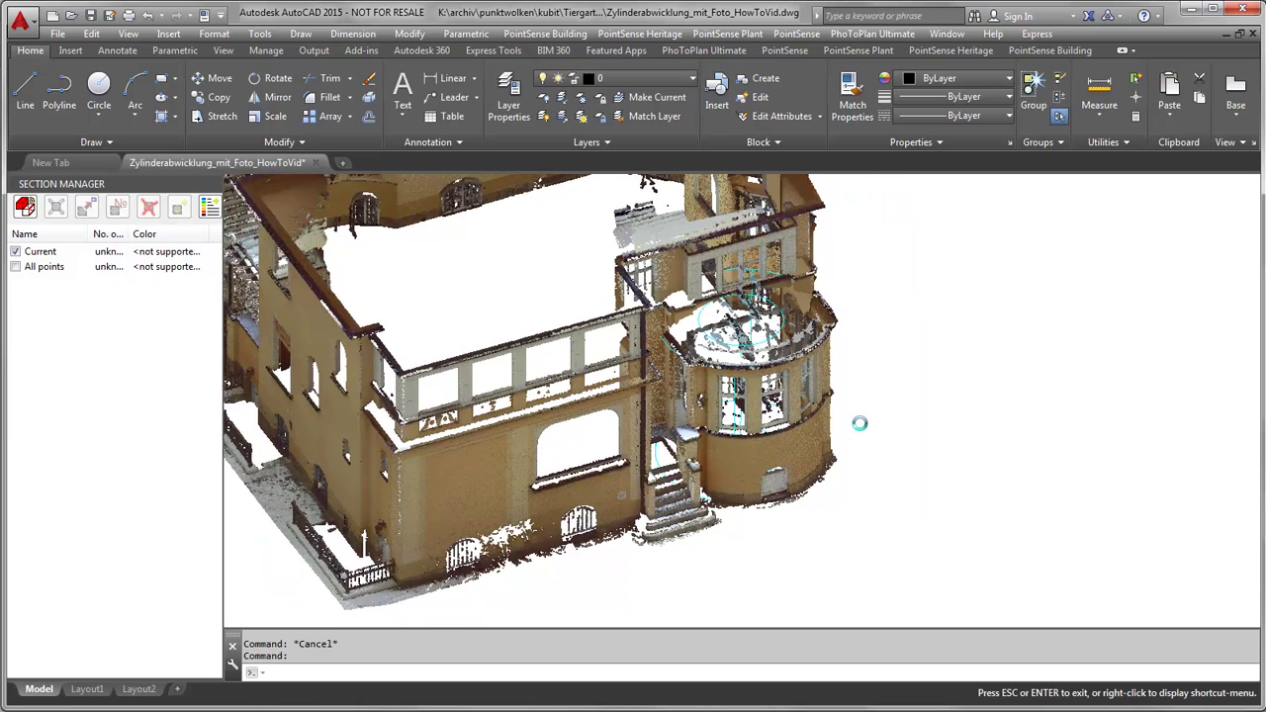
scroll(859, 422, "down", 2)
scroll(860, 423, "up", 2)
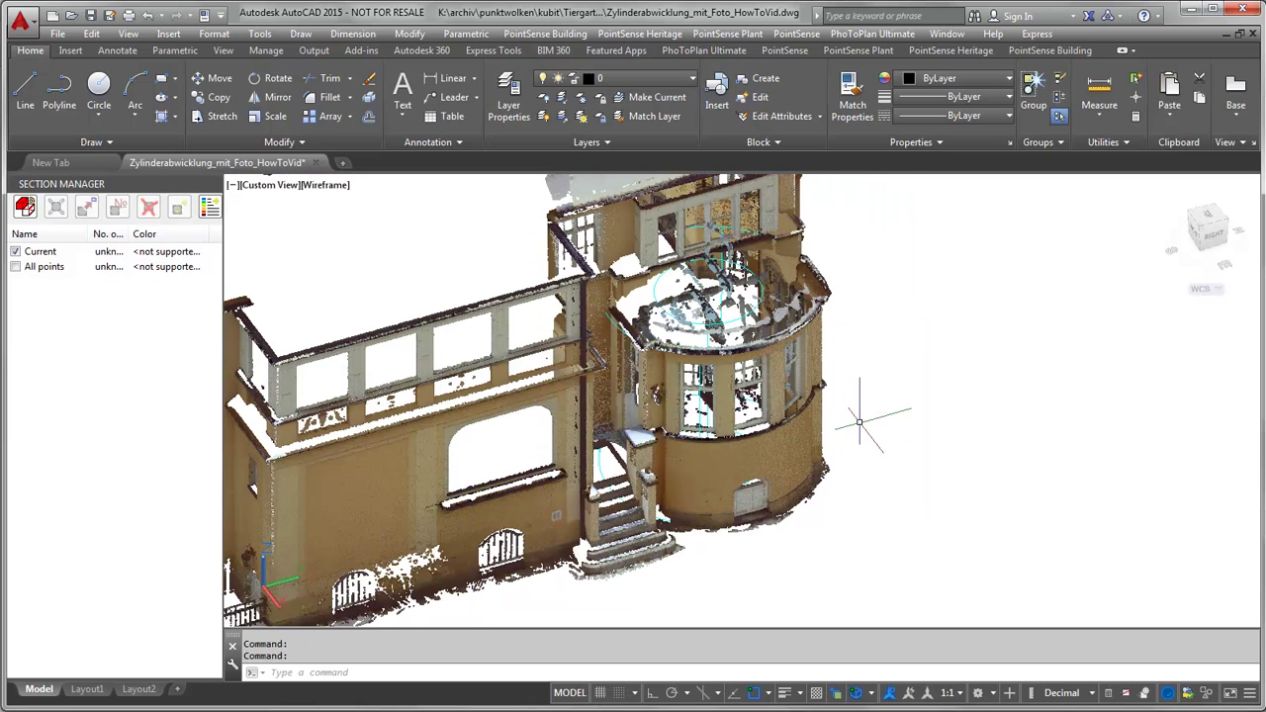
scroll(865, 419, "up", 2)
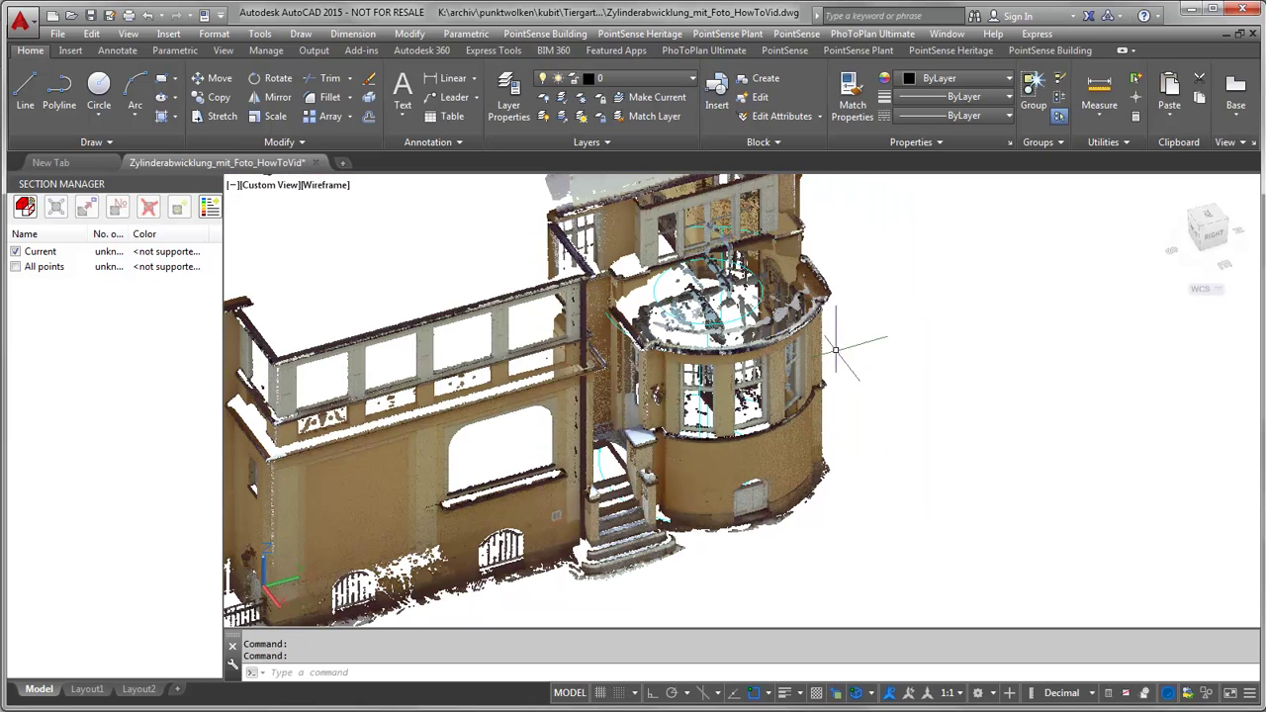
left_click(956, 52)
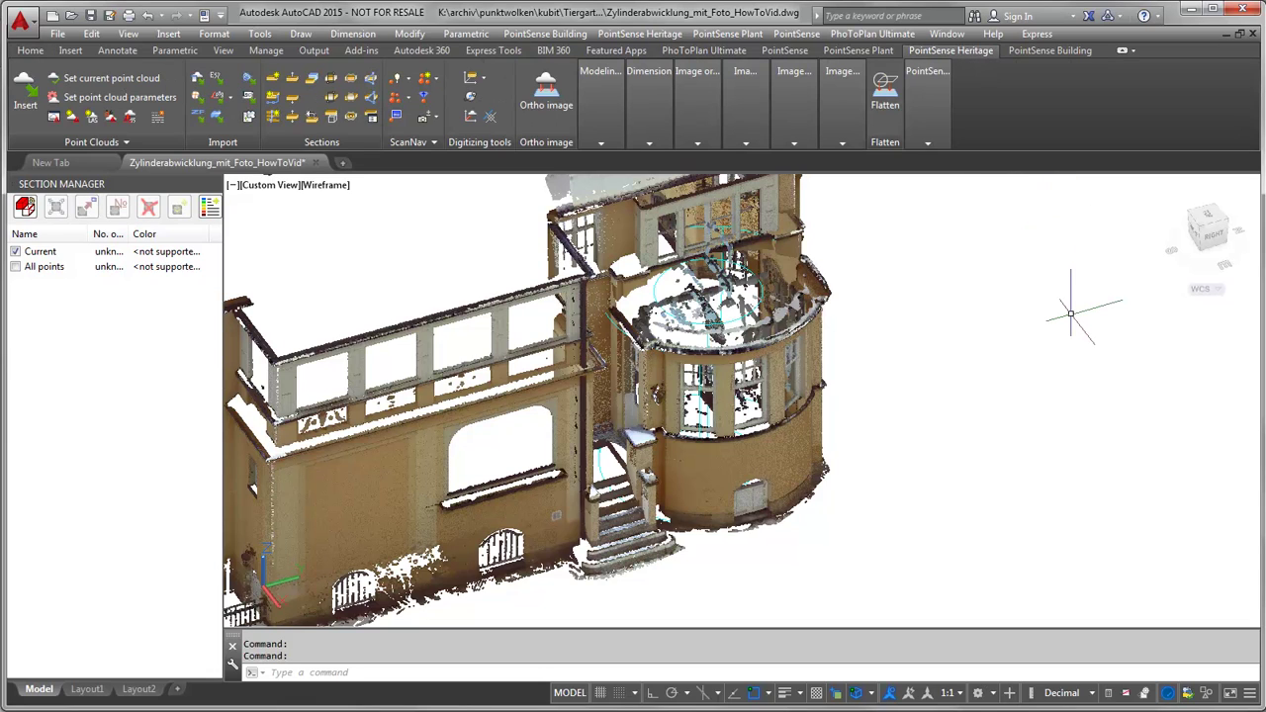
mouse_move(718, 116)
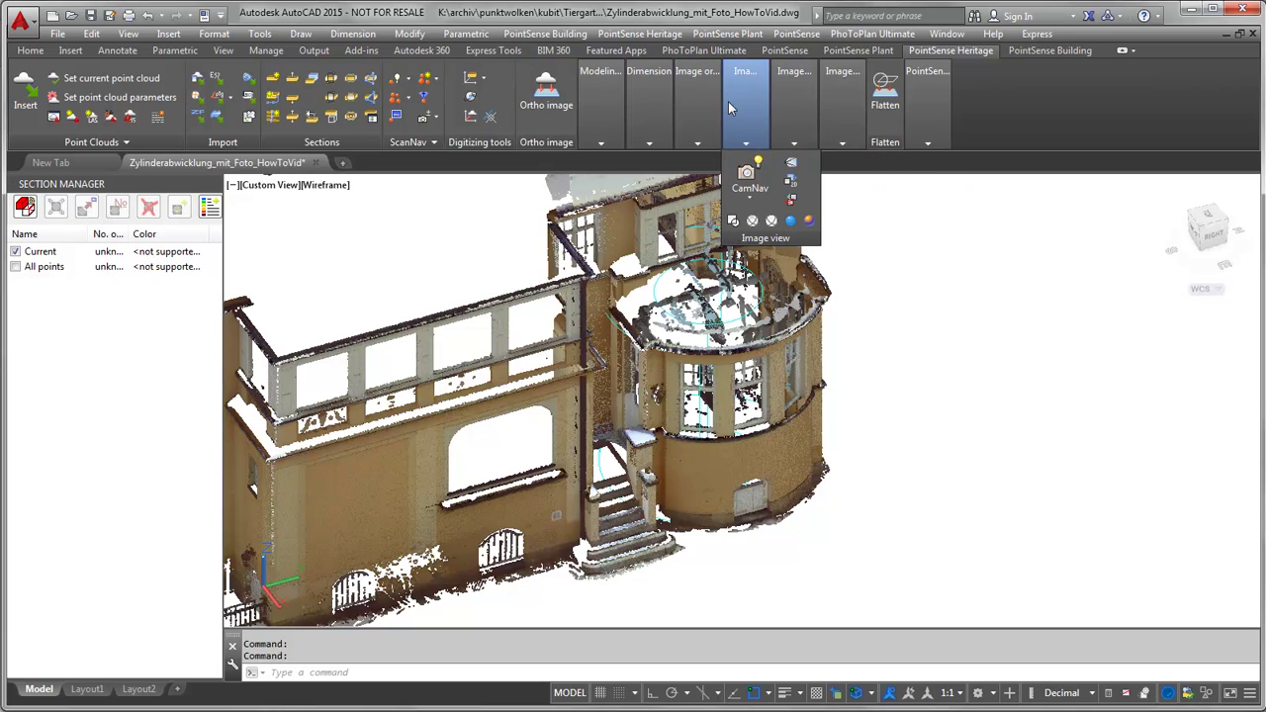
mouse_move(834, 110)
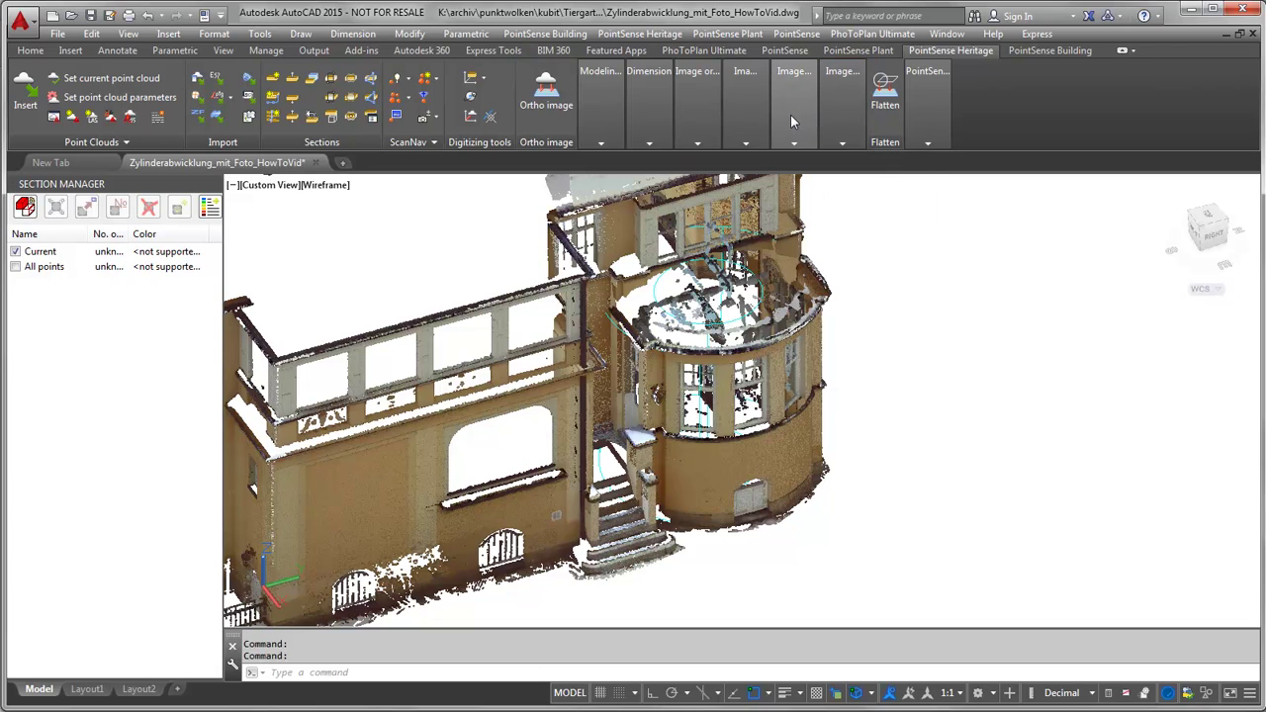
mouse_move(791, 118)
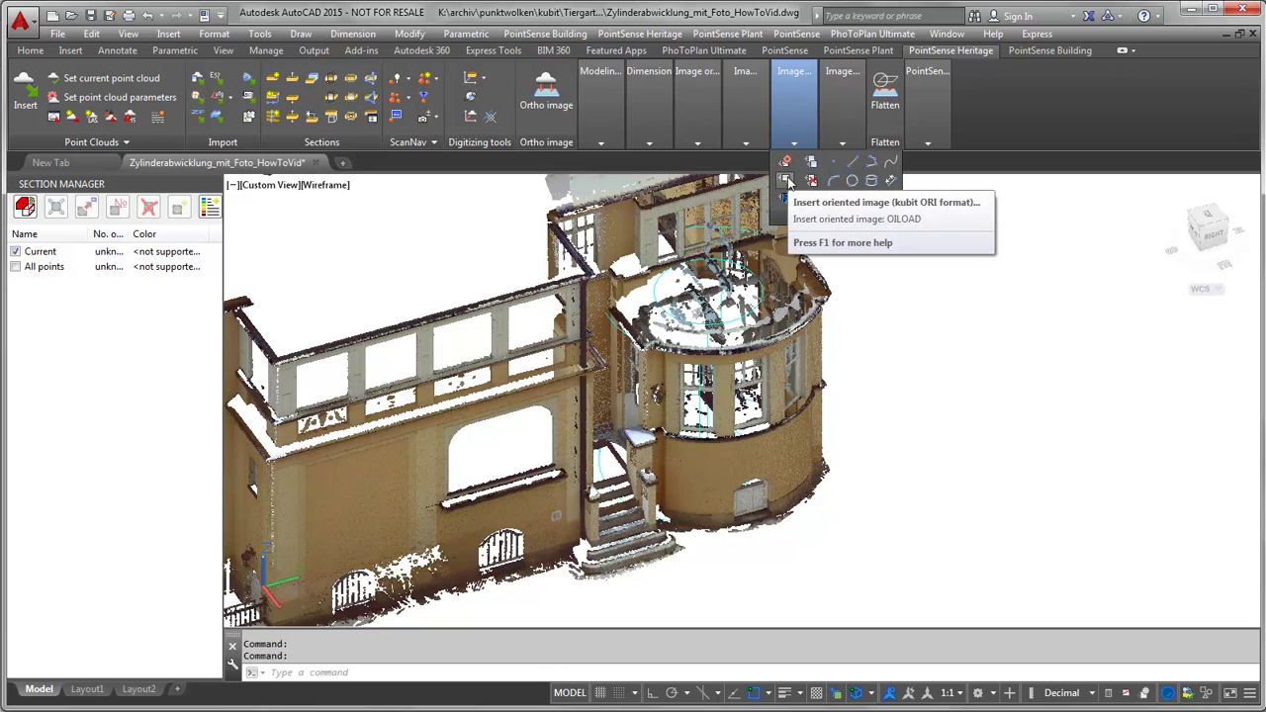
left_click(786, 180)
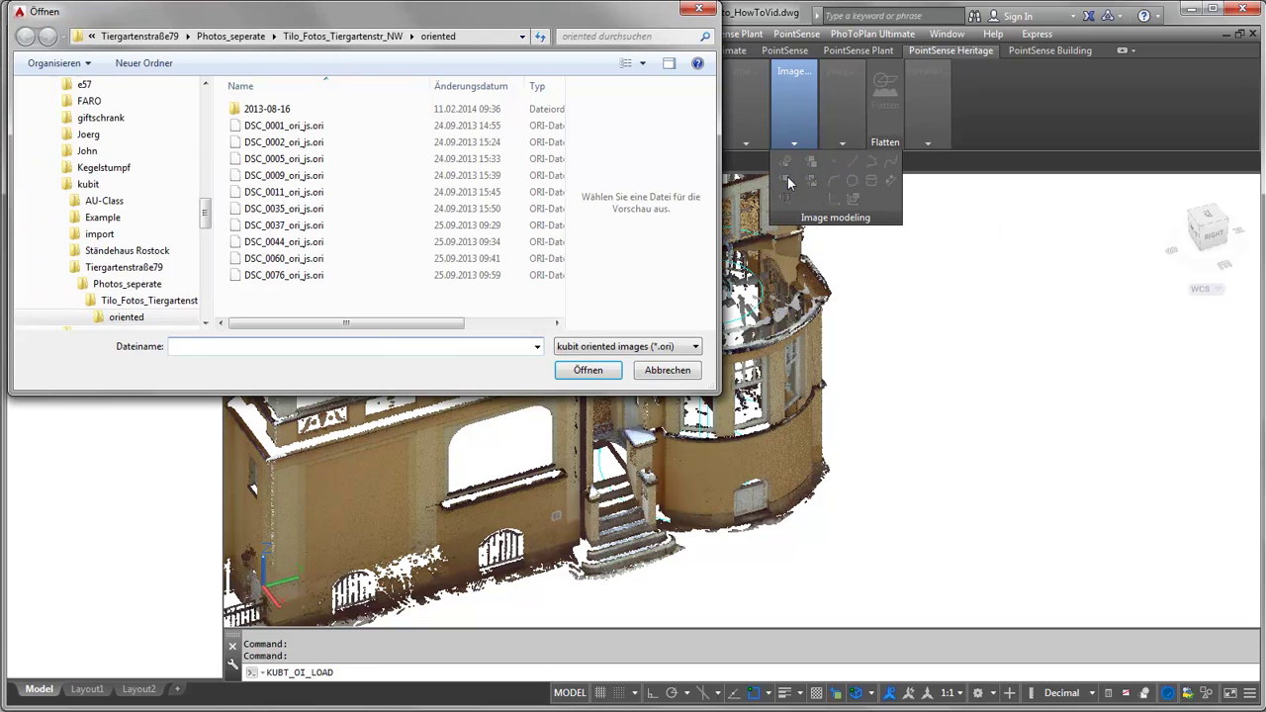
left_click(381, 259)
left_click(288, 276, "ctrl")
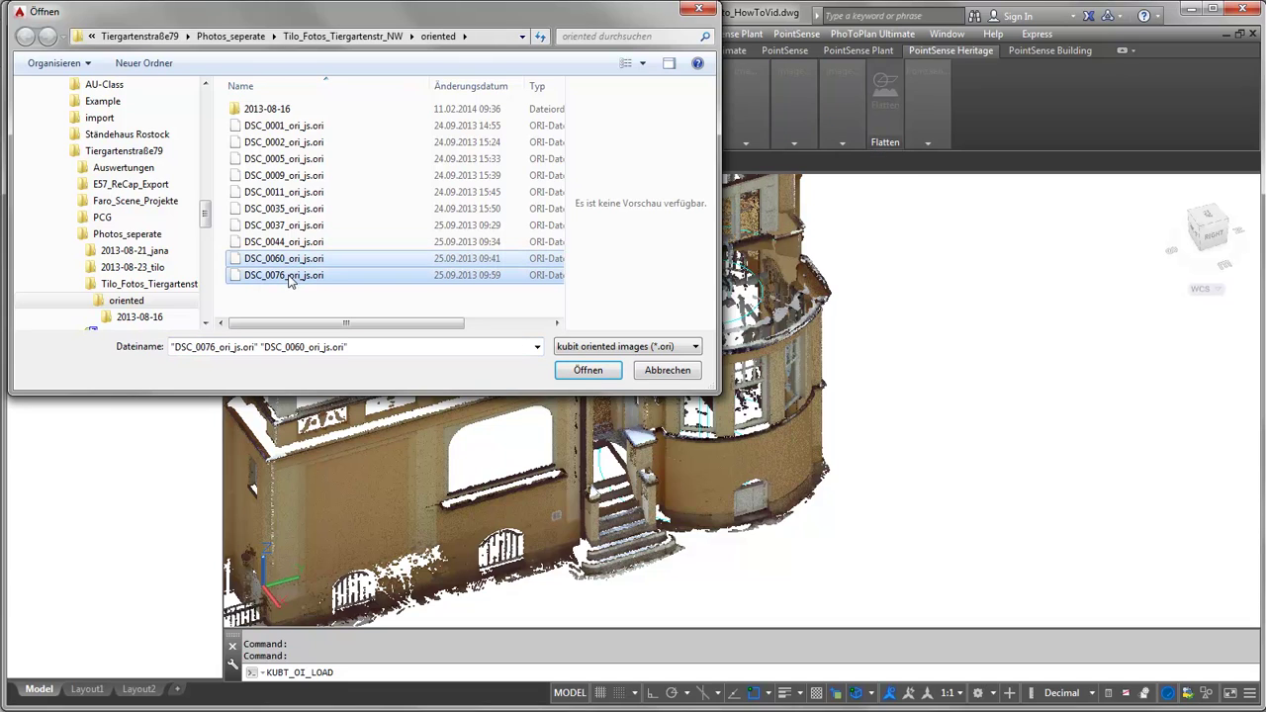
left_click(588, 371)
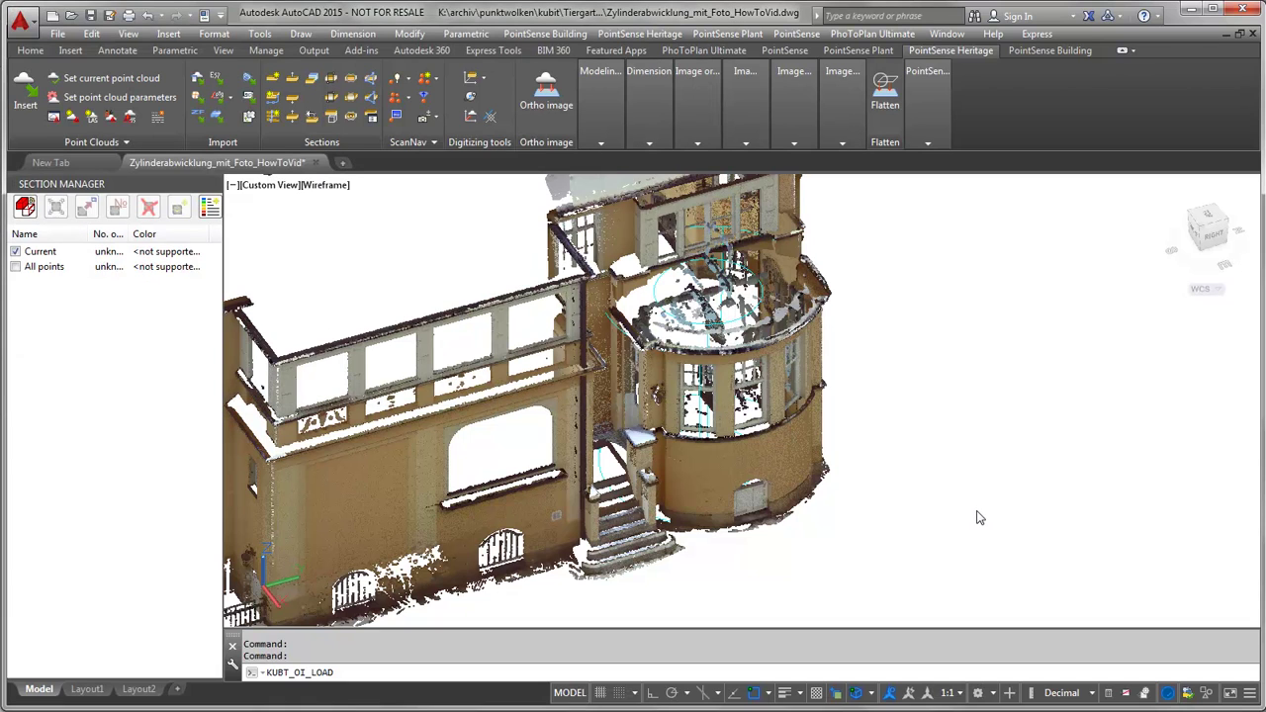
Step: Examine the two oriented photos in front of the building and how they show the rounded bay
left_click(966, 542)
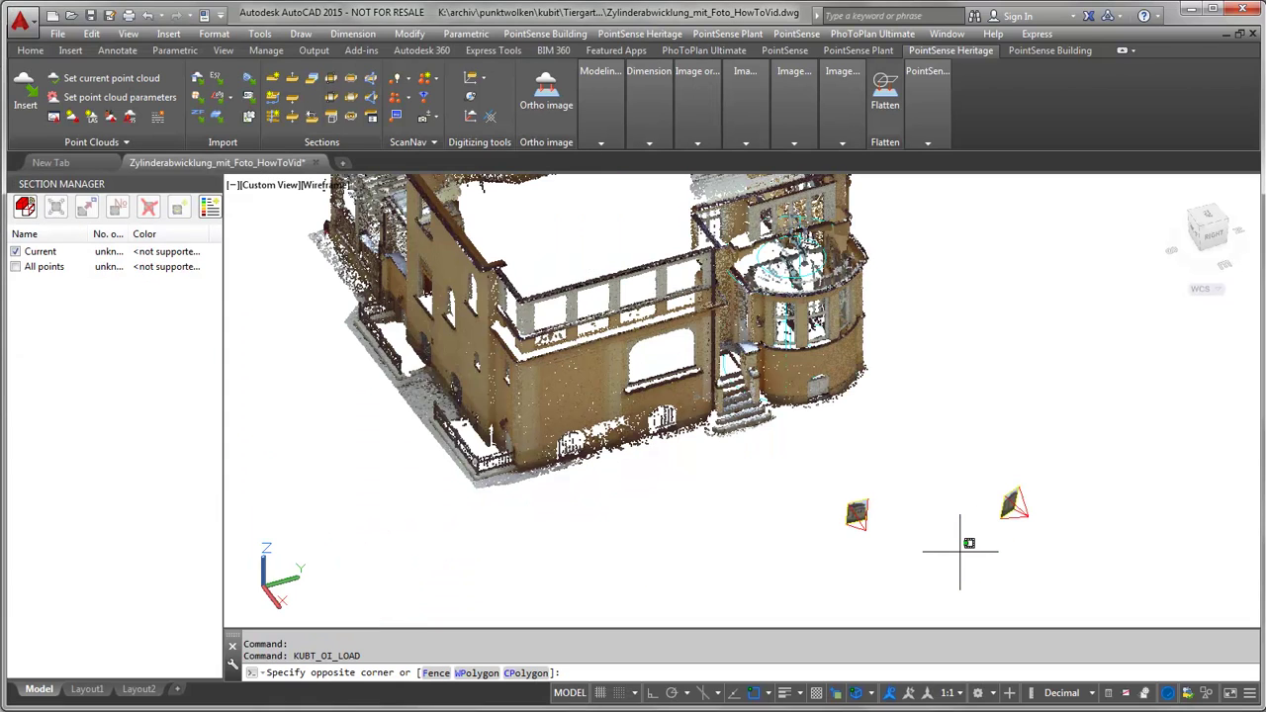
left_click(956, 525)
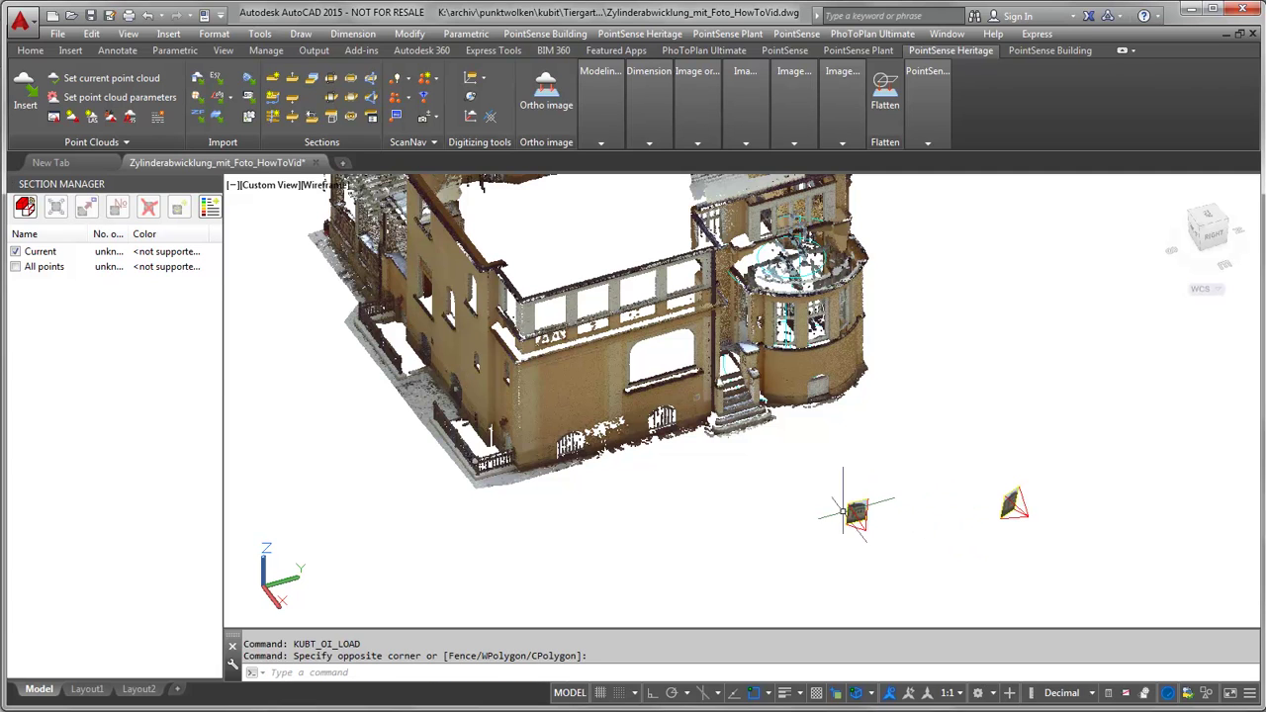
scroll(854, 516, "up", 2)
scroll(856, 512, "up", 2)
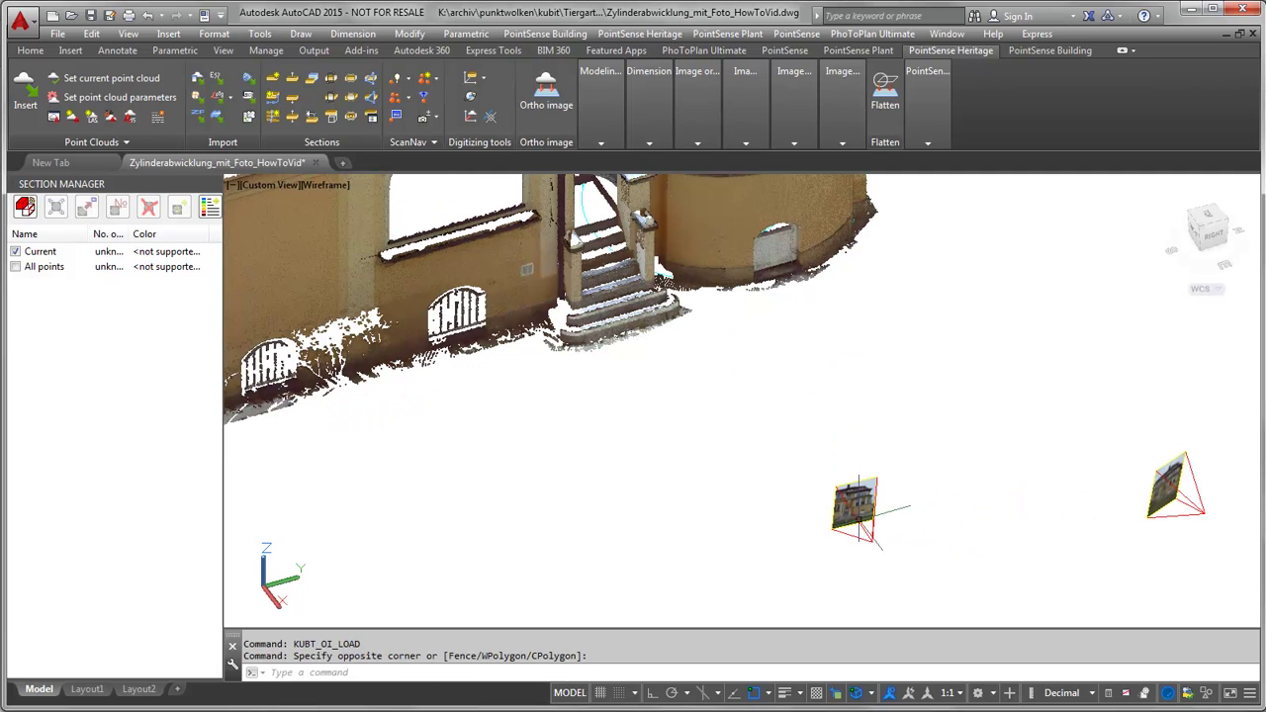
middle_click_drag(859, 519, 855, 506, "shift")
scroll(856, 506, "up", 6)
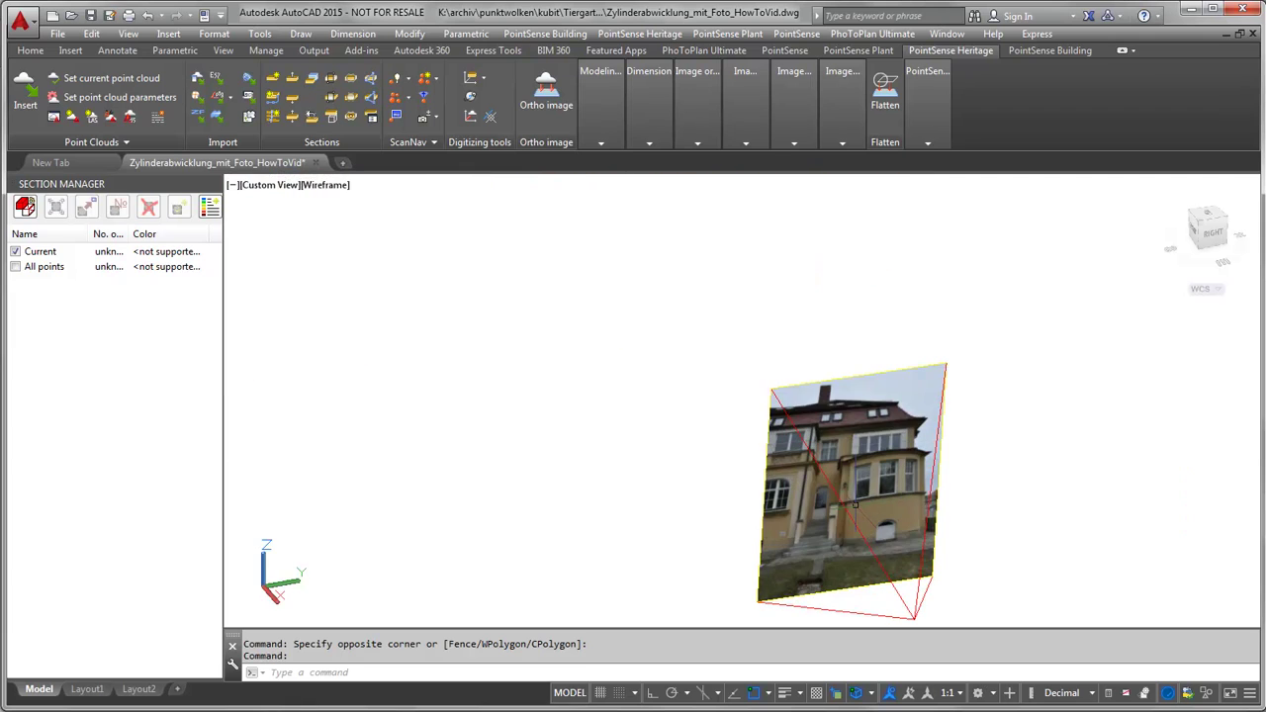
scroll(856, 505, "down", 7)
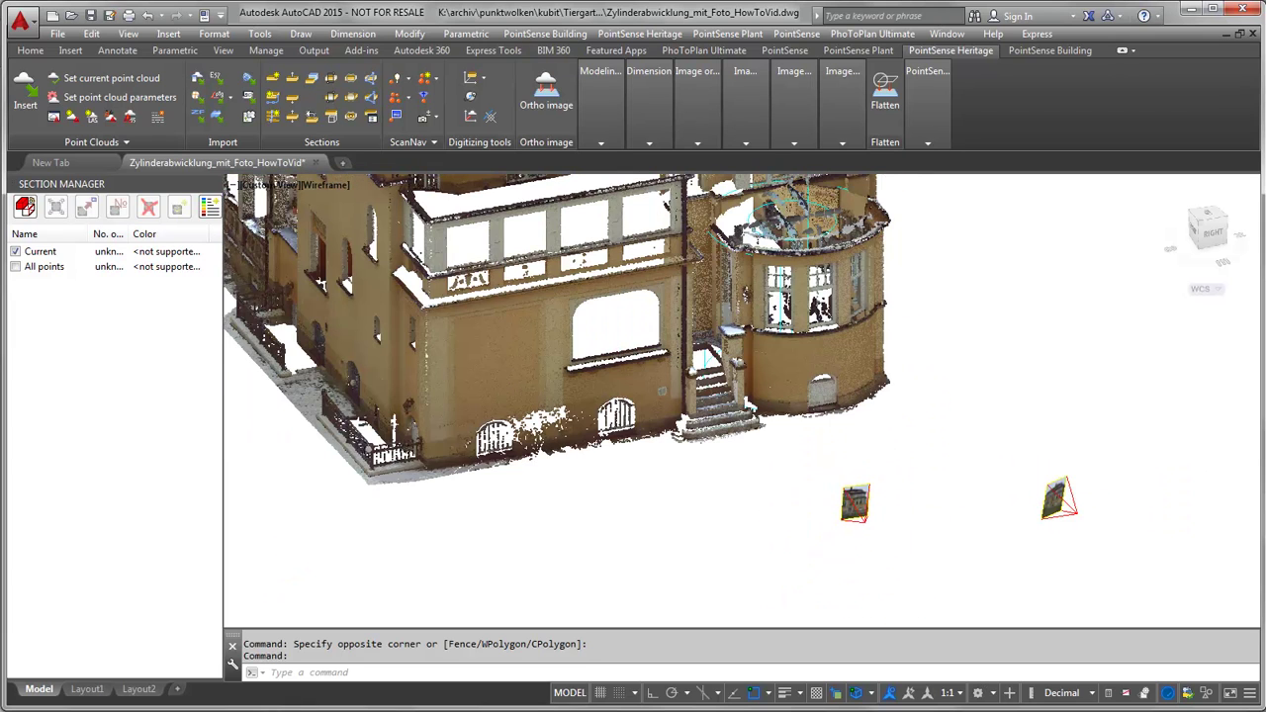
scroll(1055, 505, "up", 8)
scroll(1056, 505, "down", 5)
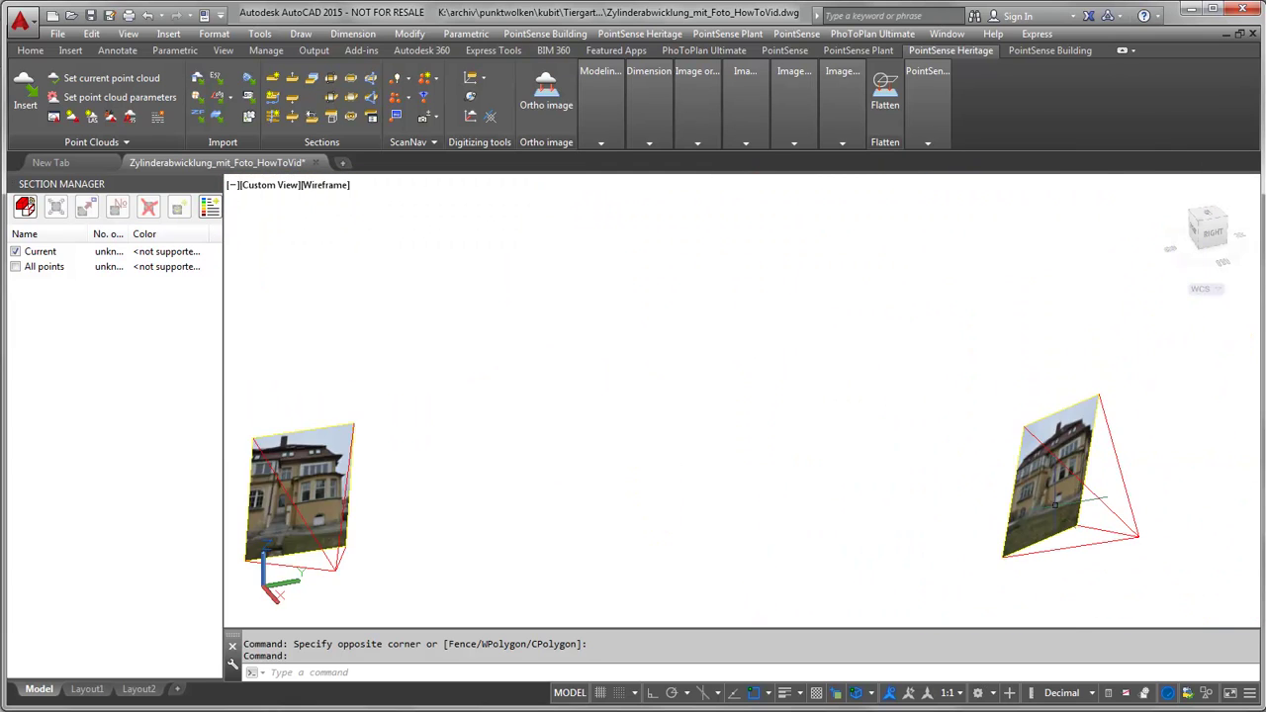
scroll(1056, 506, "down", 4)
scroll(580, 507, "up", 9)
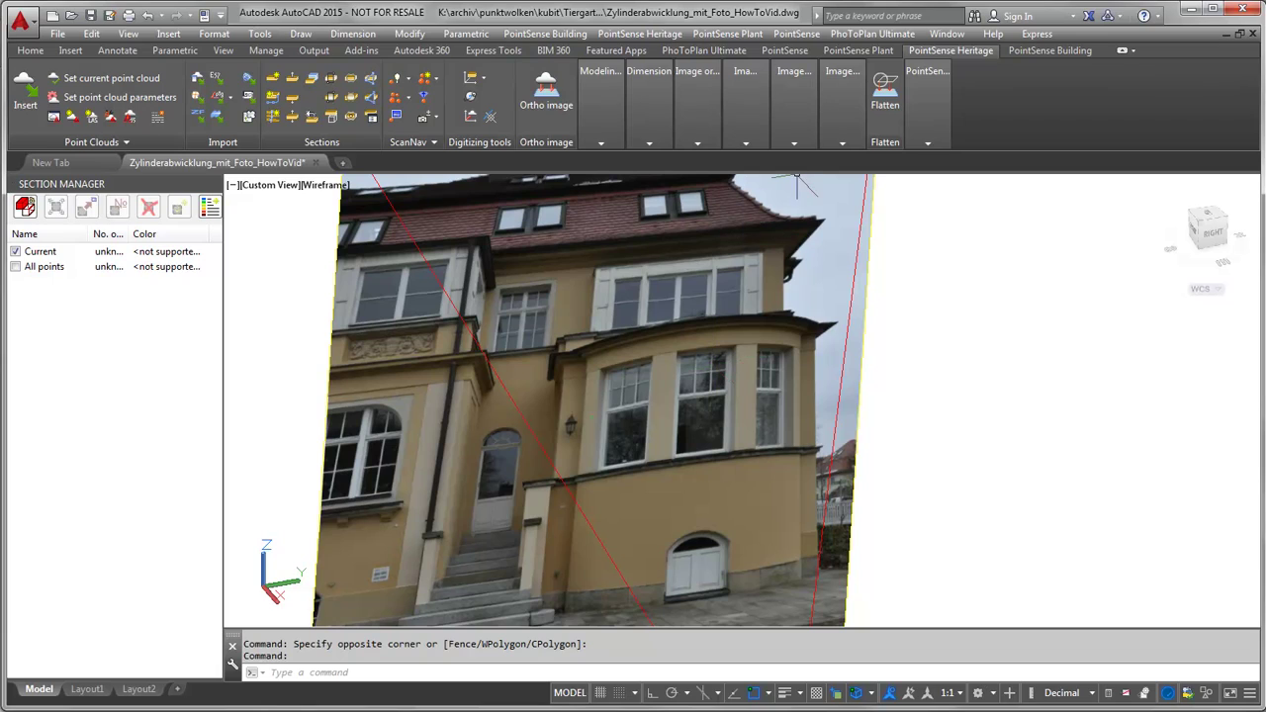
Step: Start the Clip image command on the photo displayed in front of the bay and hide the Current point cloud section
left_click(837, 140)
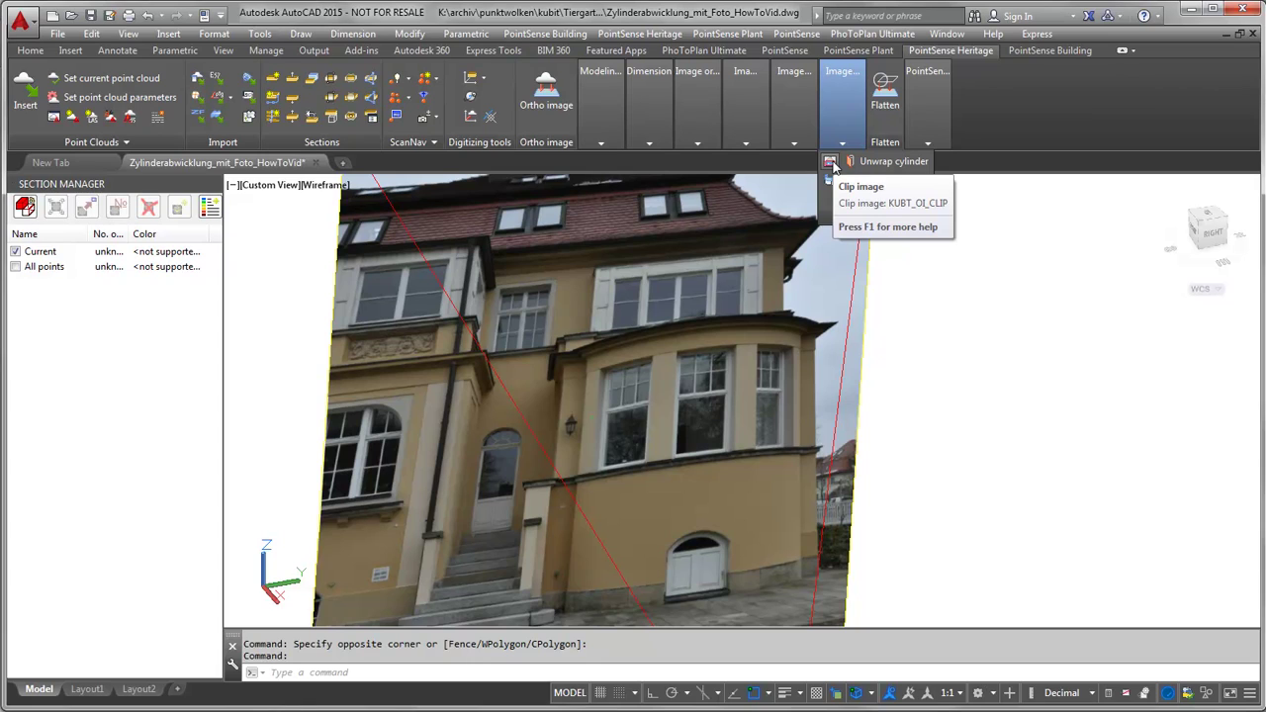
left_click(831, 163)
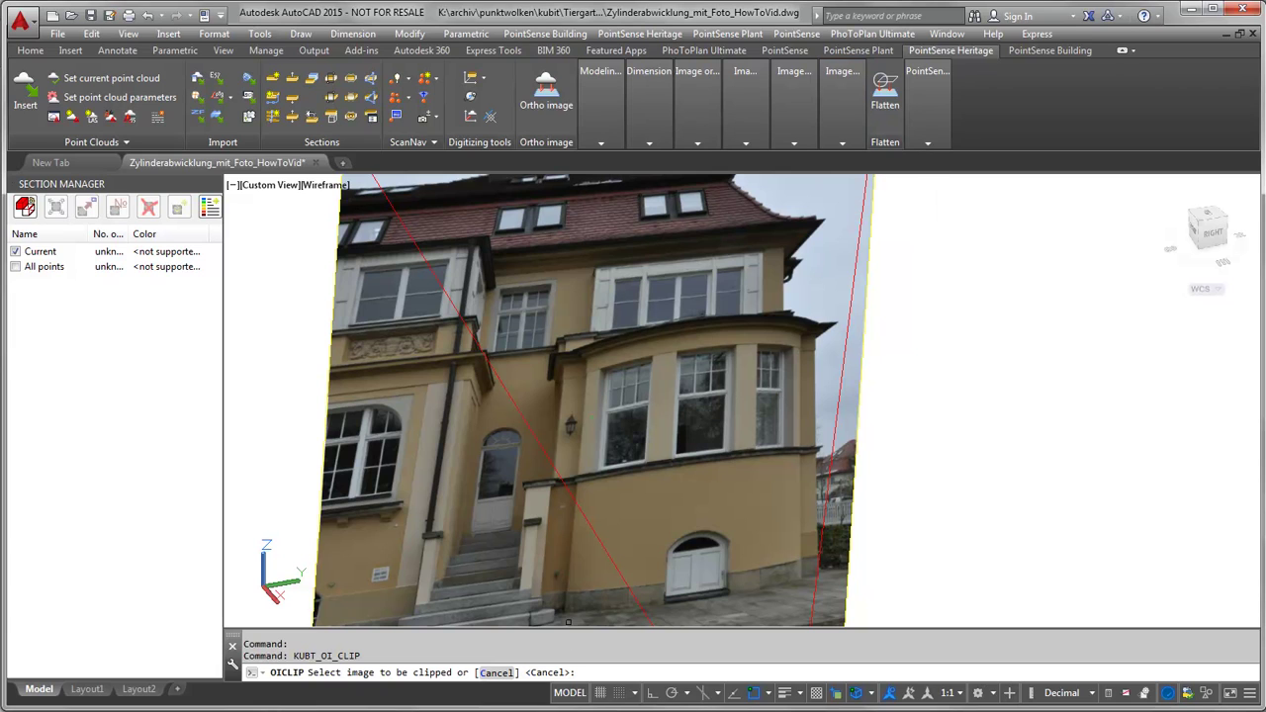
left_click(846, 574)
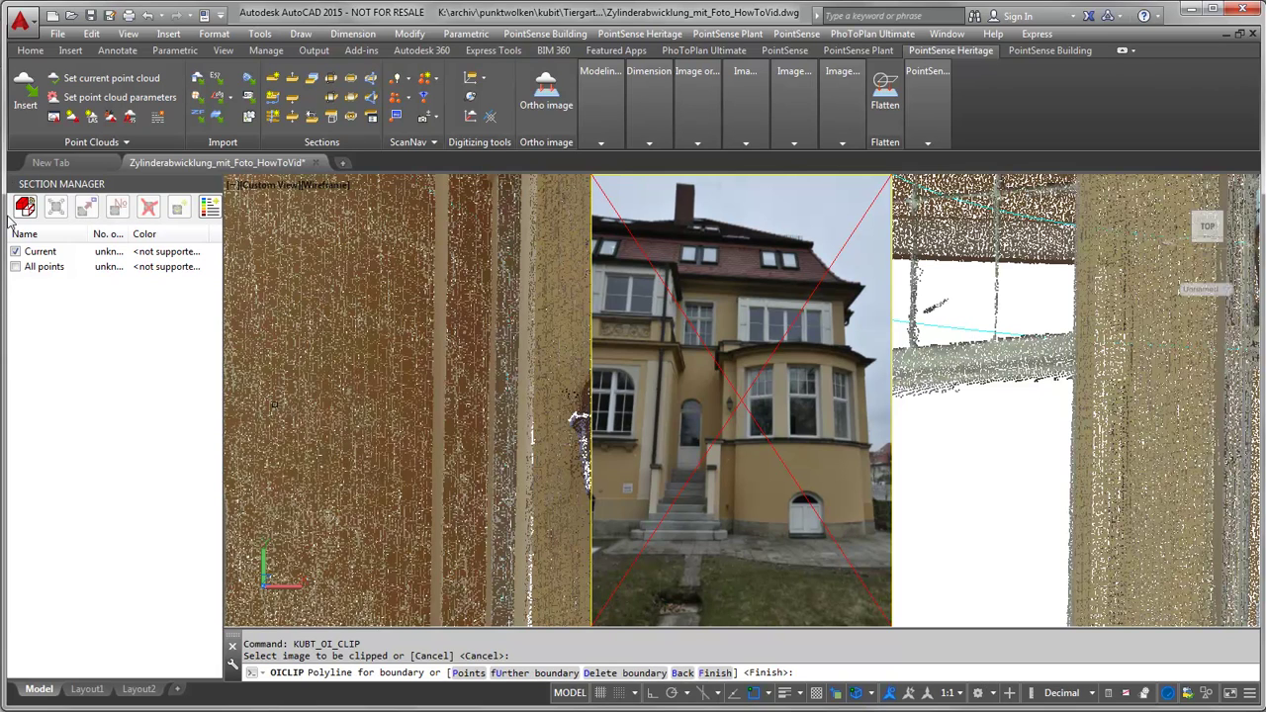
left_click(15, 252)
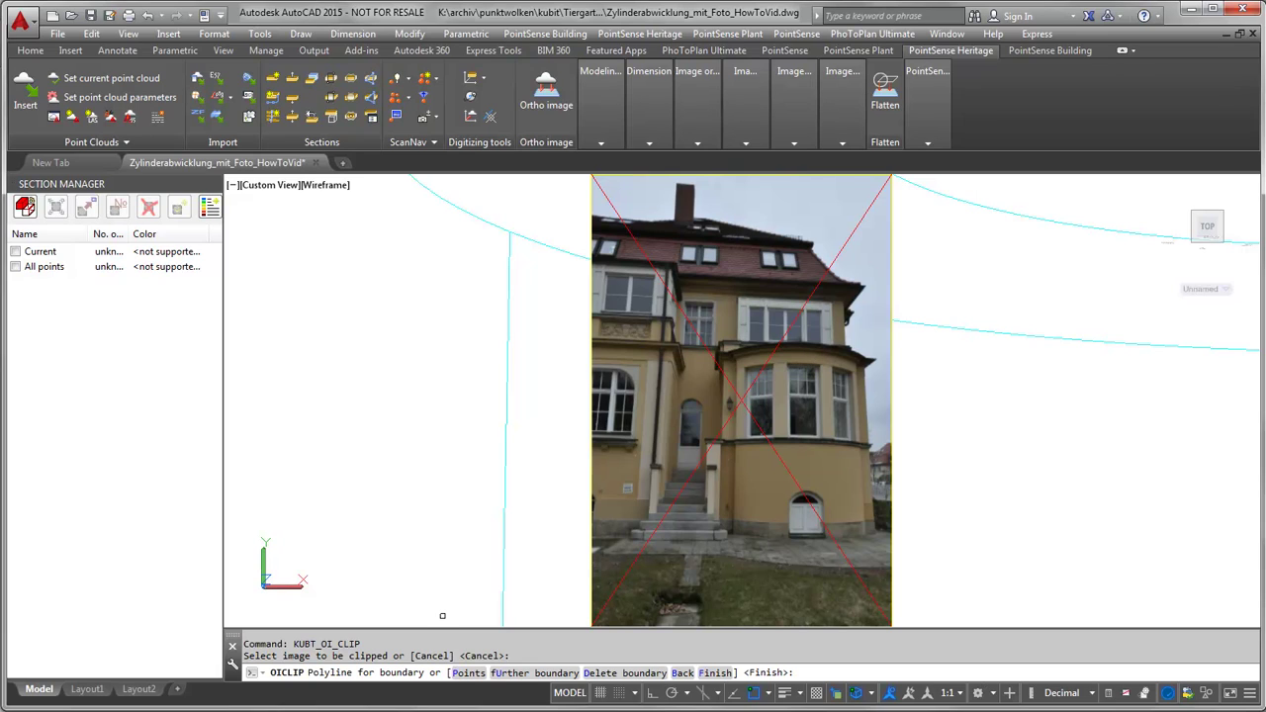
Step: Clip the photo to a closed boundary of points around the rounded bay, from its base up to the cornice
left_click(469, 672)
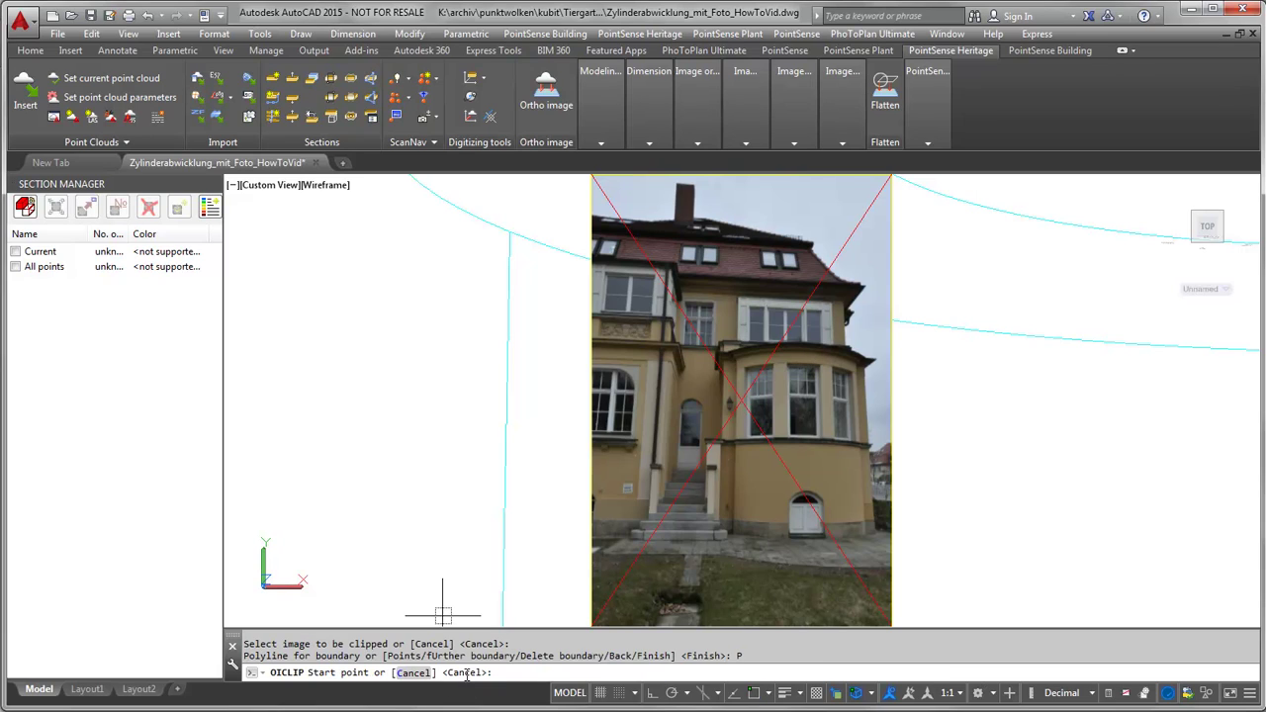
left_click(730, 534)
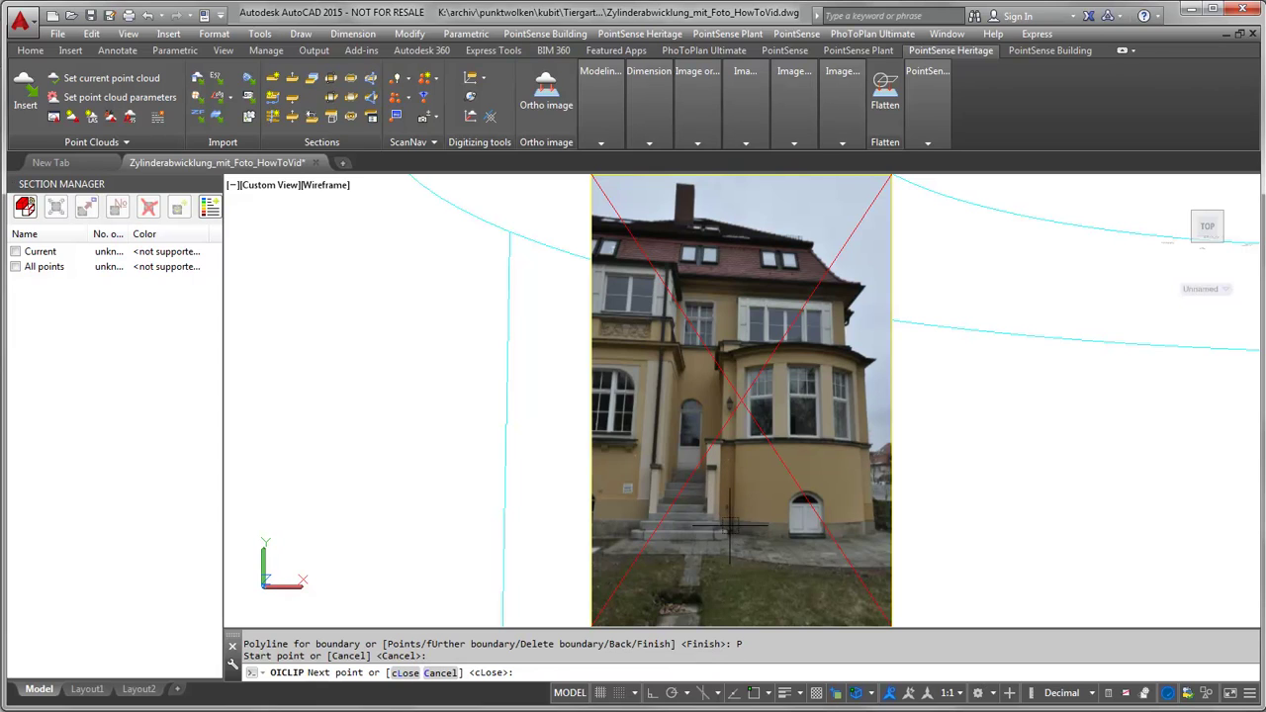
left_click(733, 348)
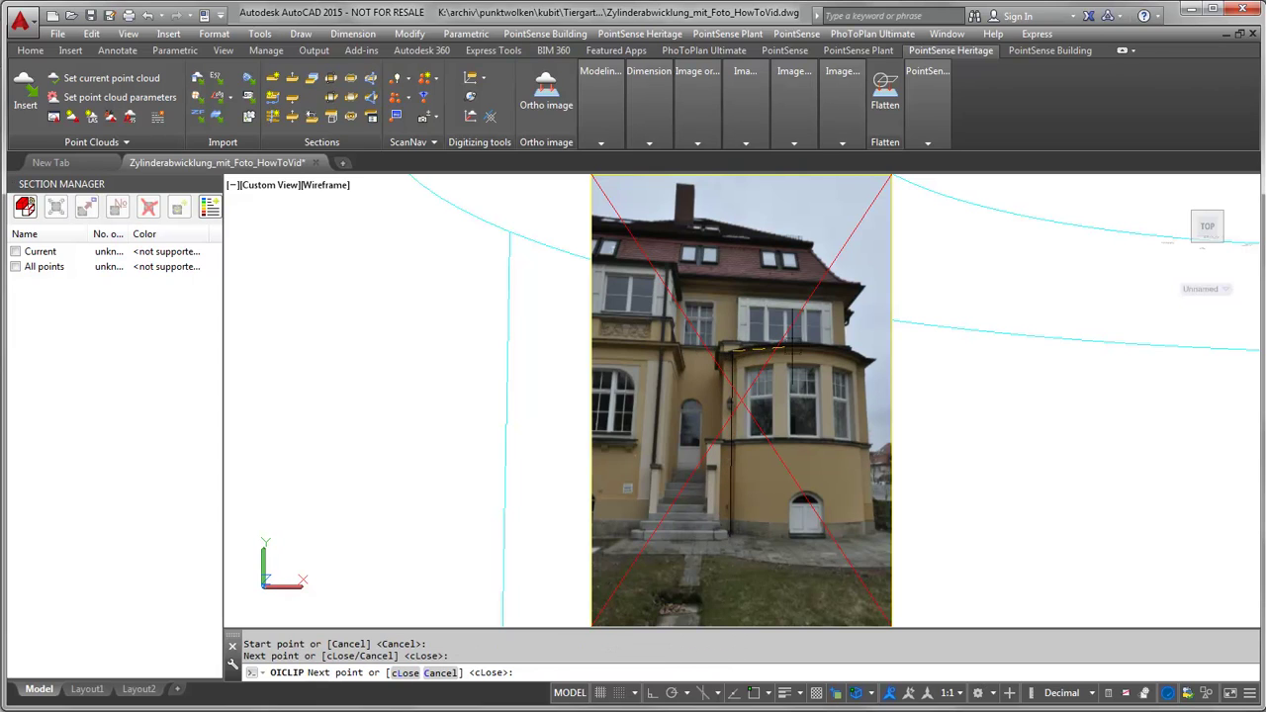
left_click(829, 351)
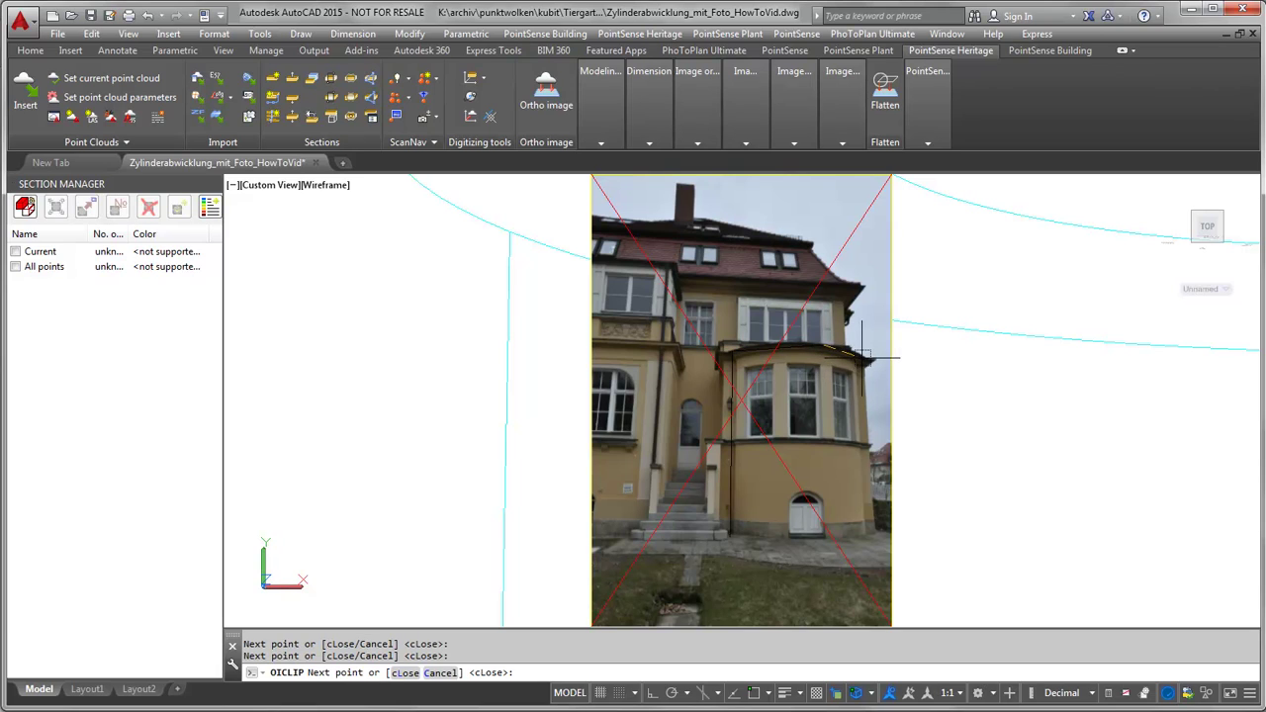
left_click(863, 358)
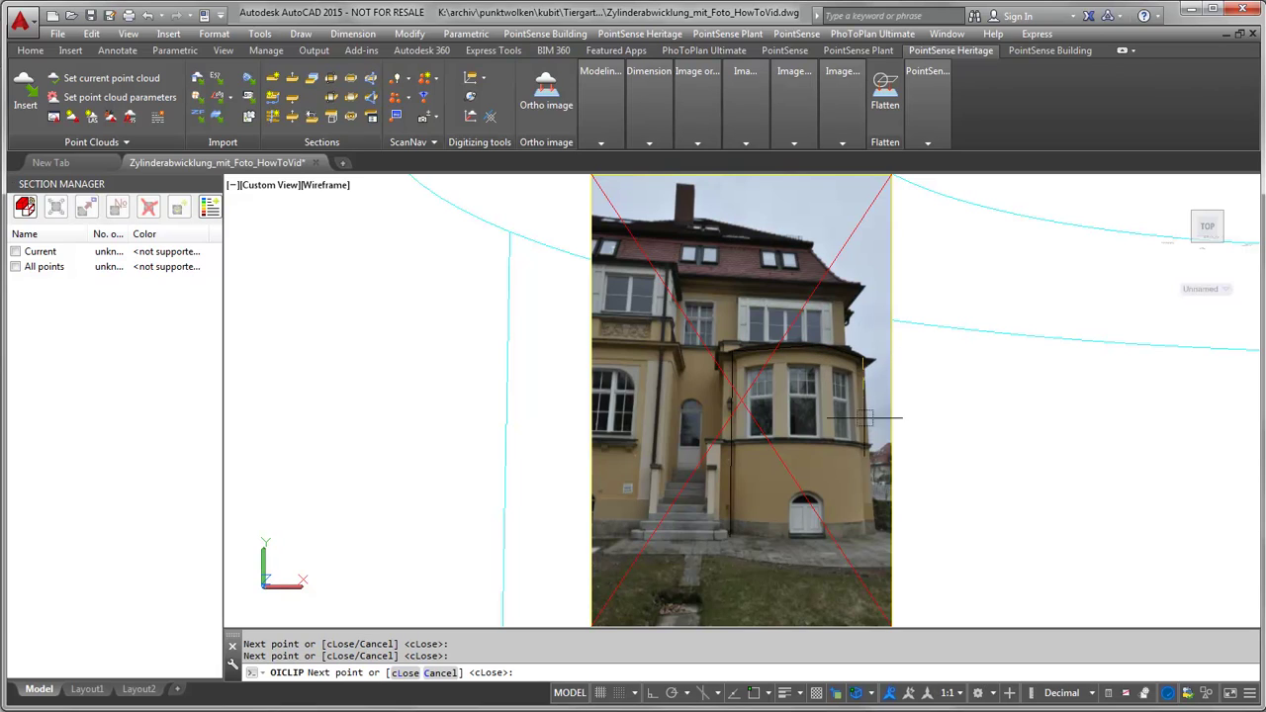
left_click(871, 542)
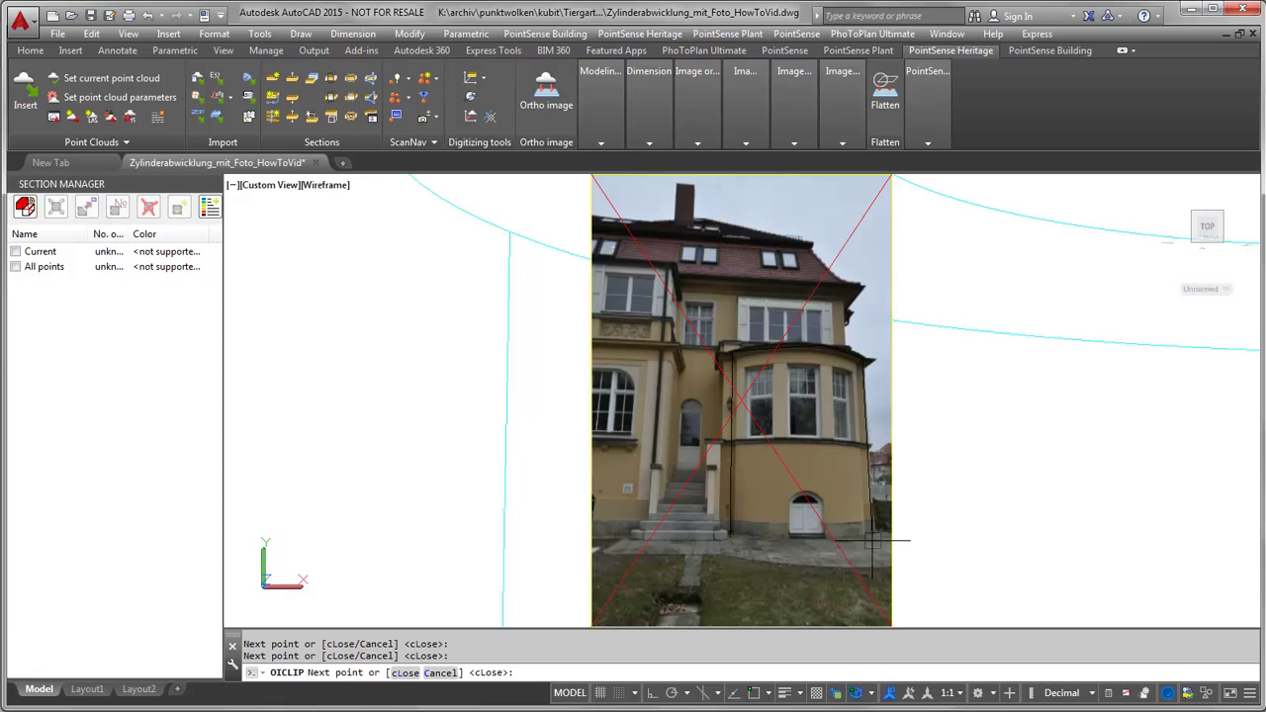
right_click(793, 545)
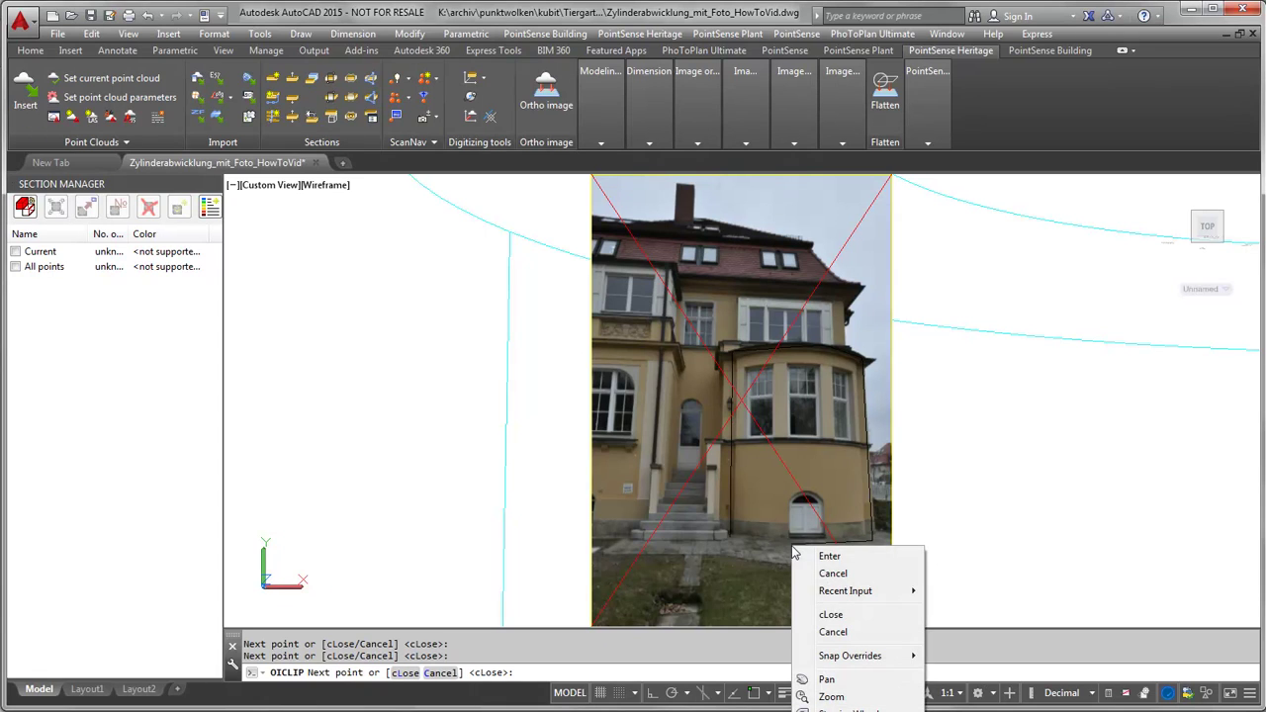
left_click(831, 616)
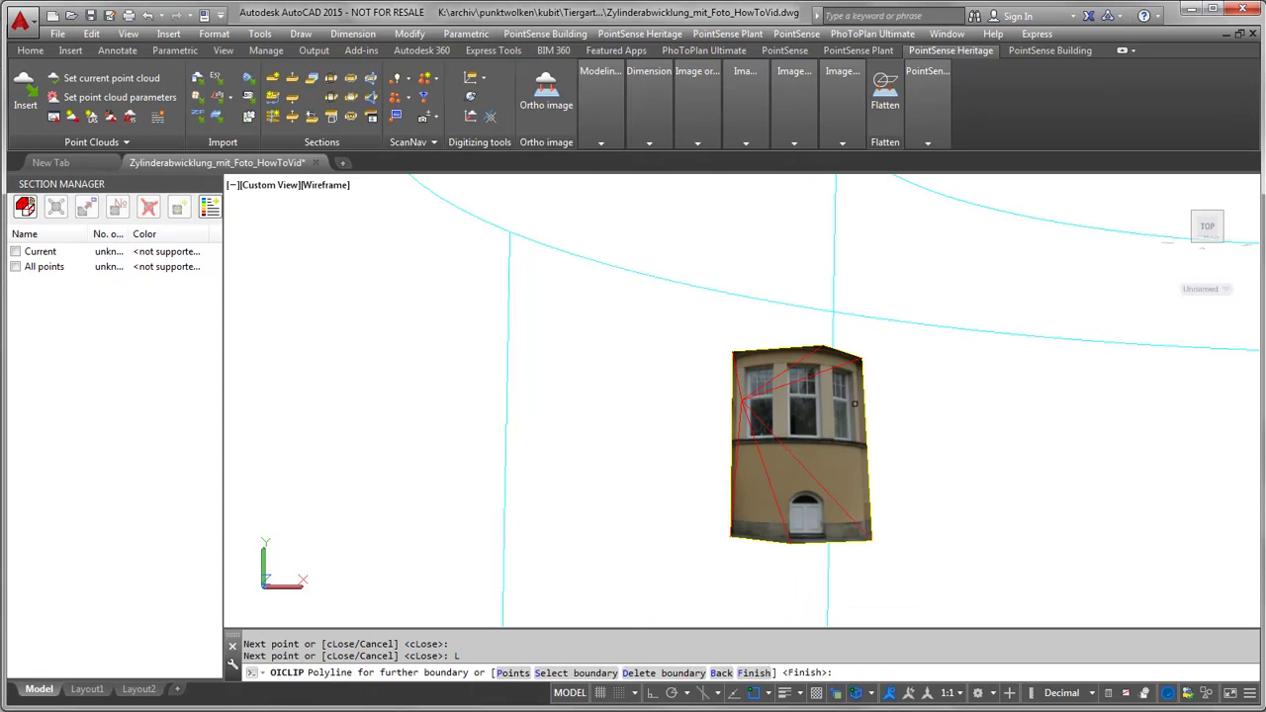
key("Return")
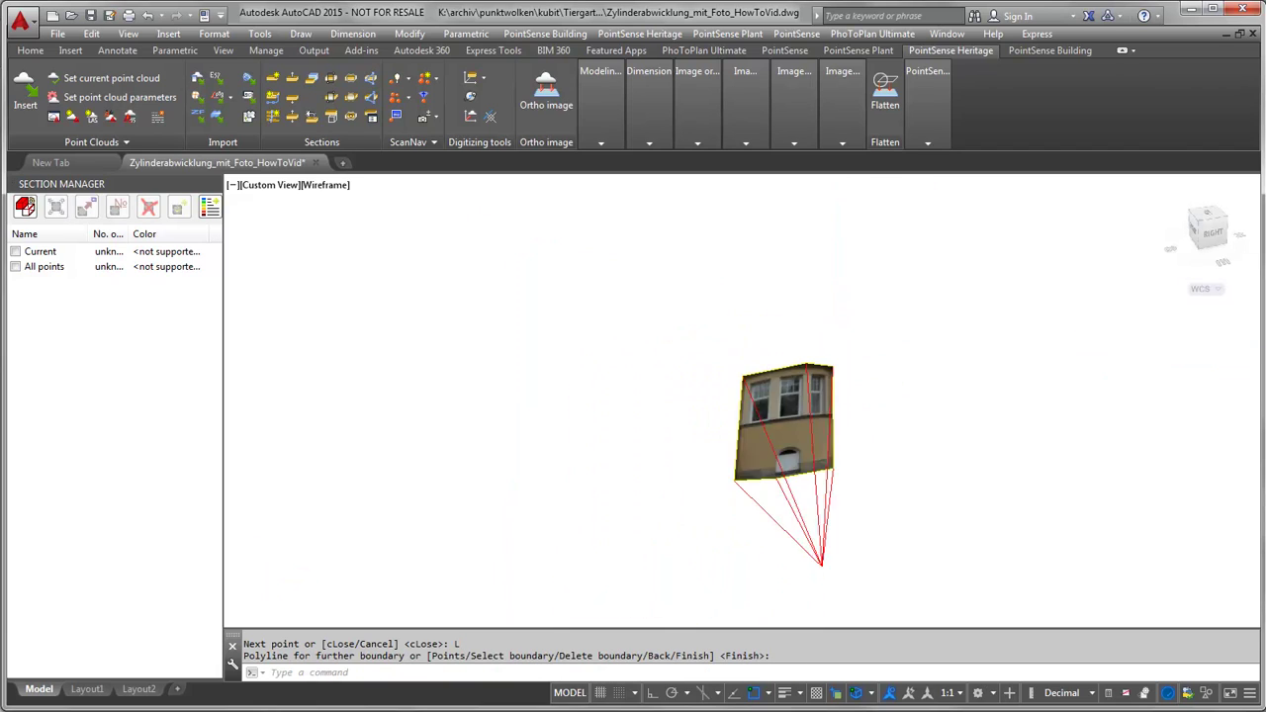
Step: Clip the second, still uncropped oriented photo to a closed boundary of points around the rounded bay
scroll(846, 393, "down", 3)
scroll(1009, 396, "up", 3)
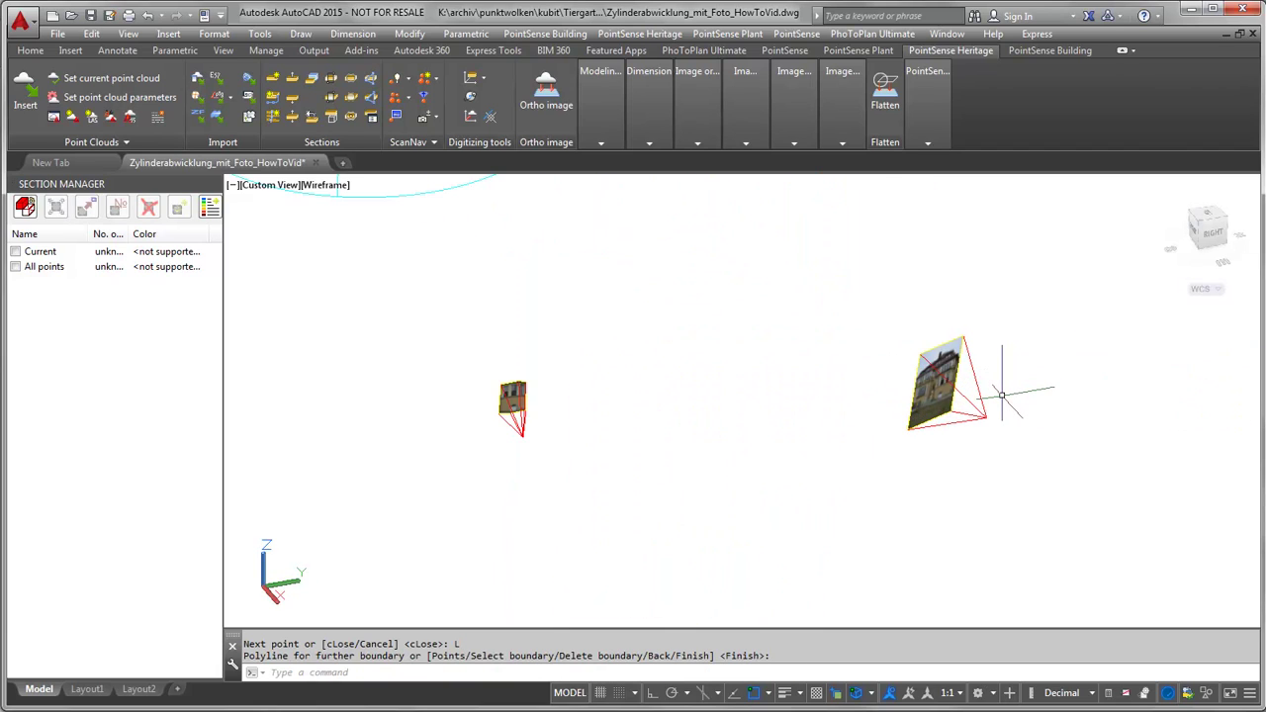
key("Return")
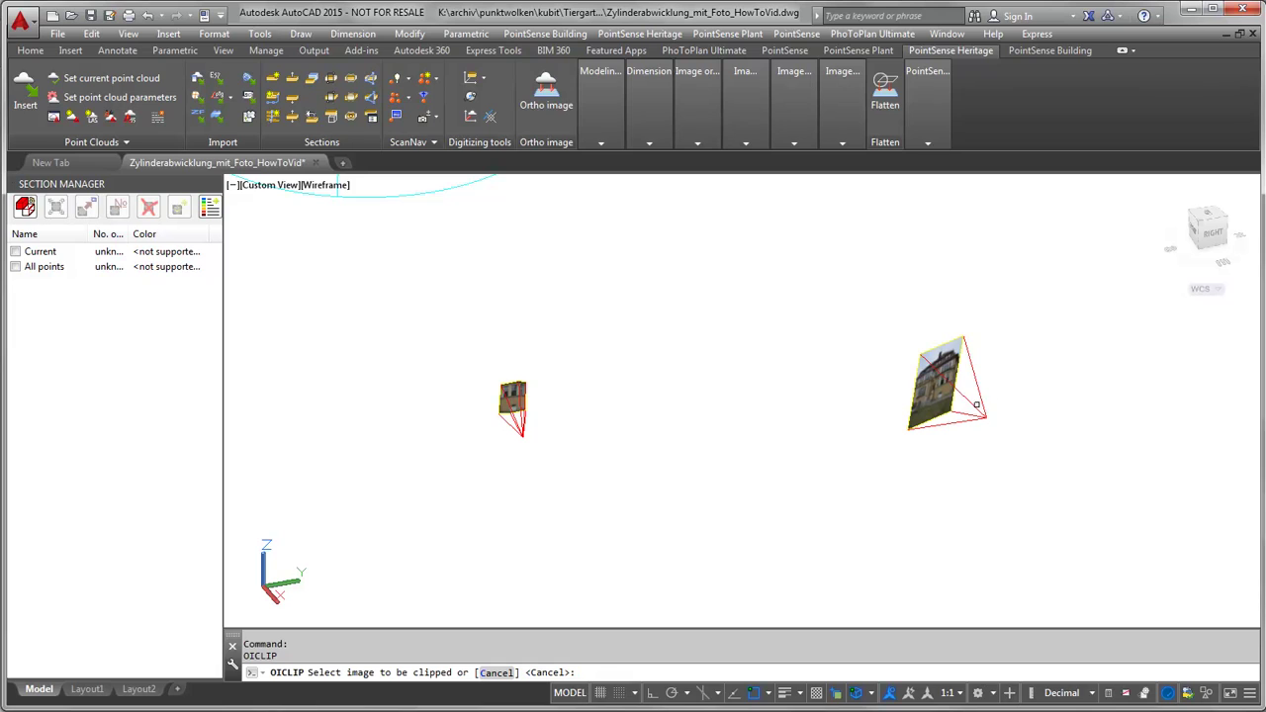
left_click(972, 406)
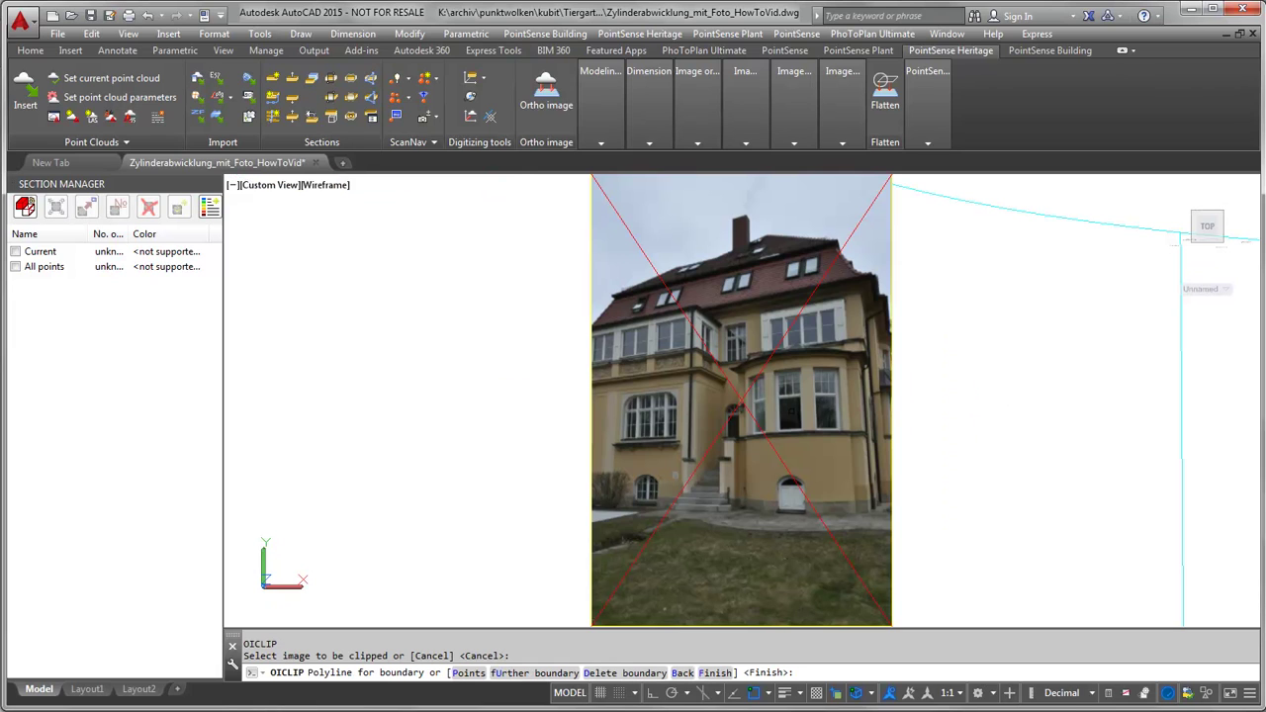
key("Return")
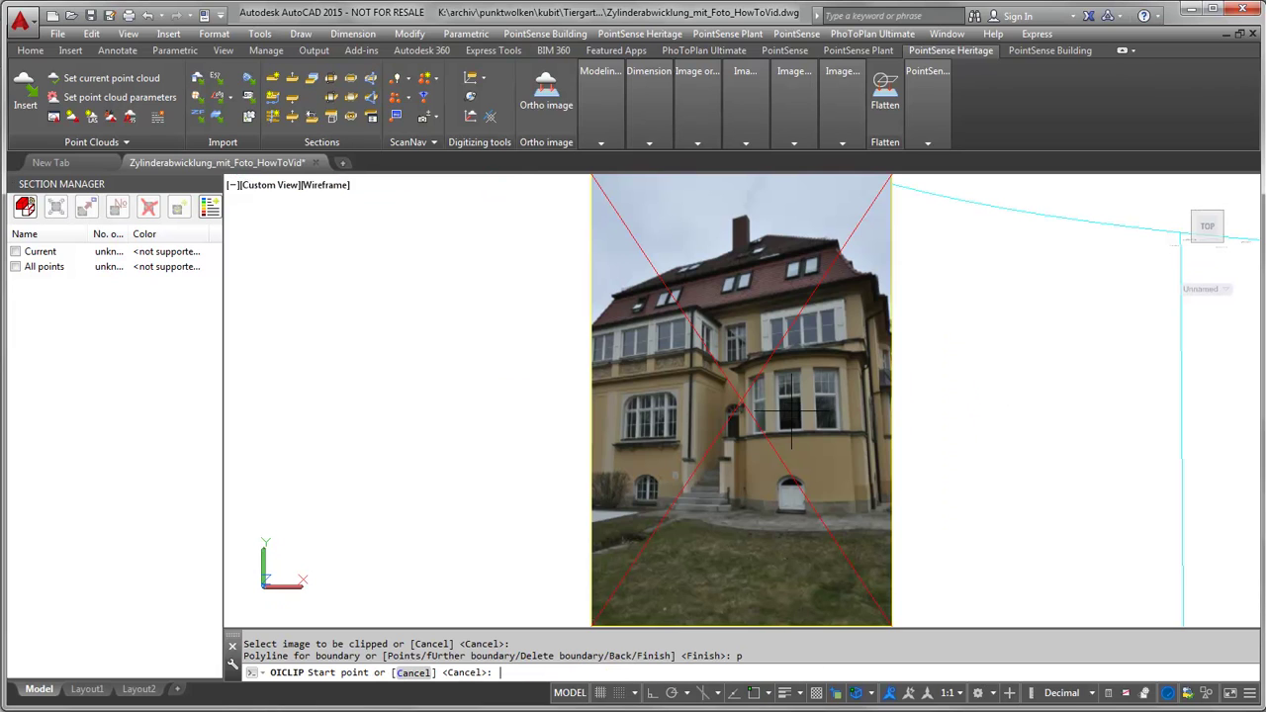
scroll(735, 461, "up", 3)
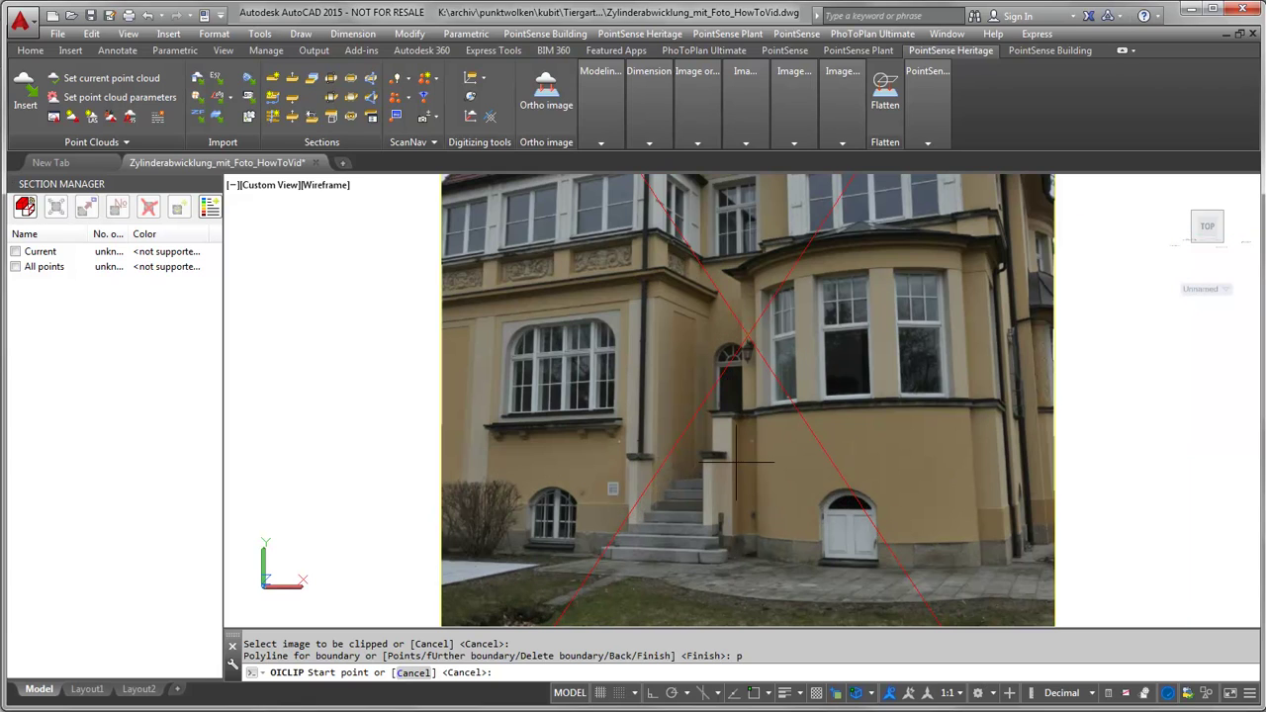
left_click(751, 568)
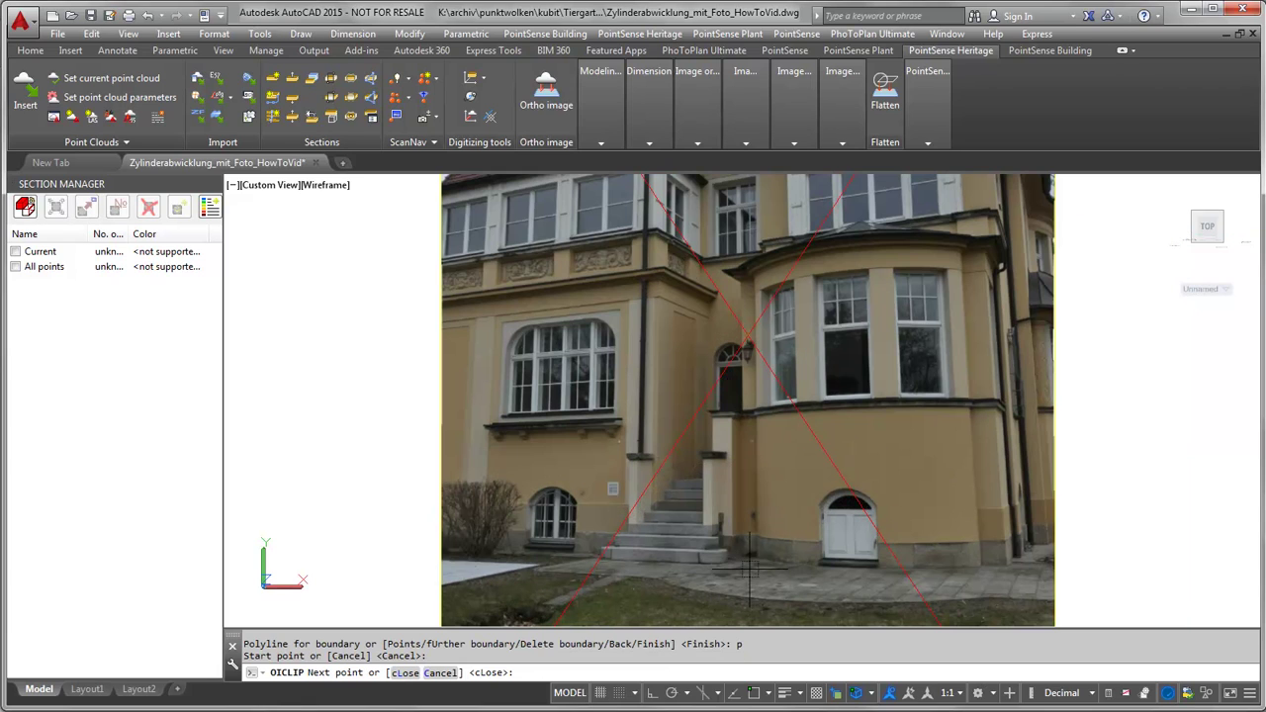
left_click(750, 267)
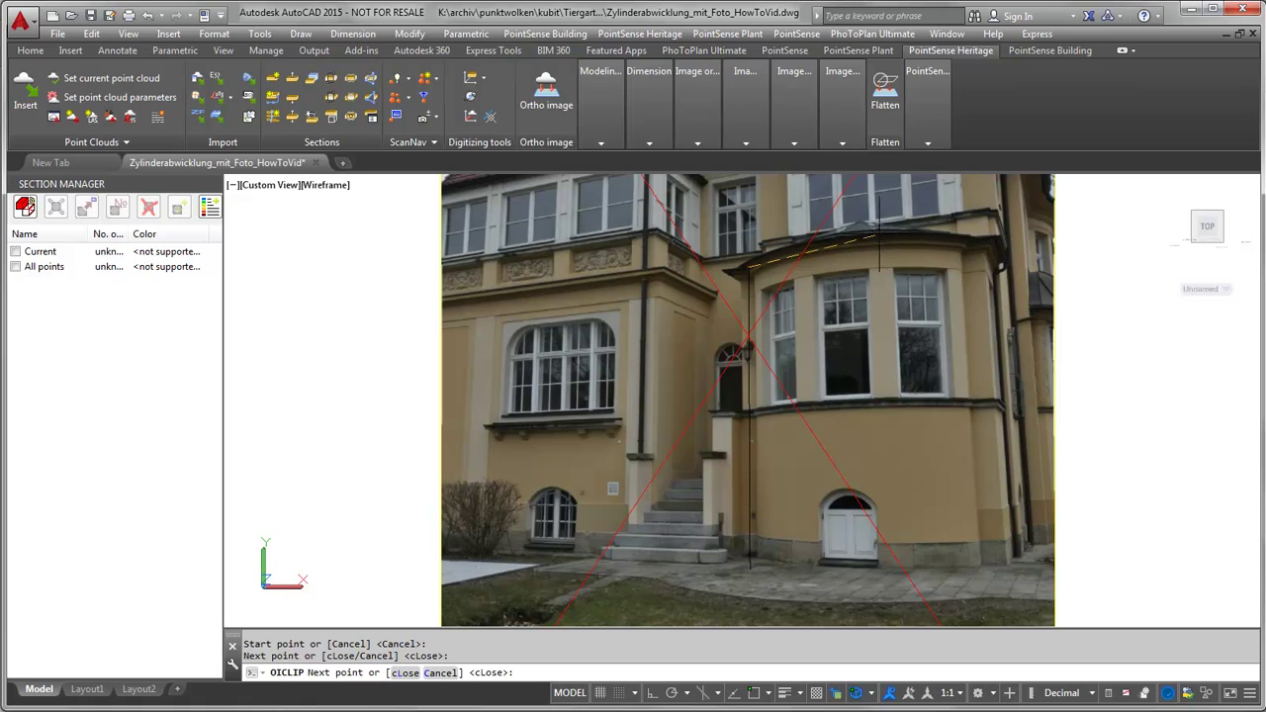
left_click(965, 242)
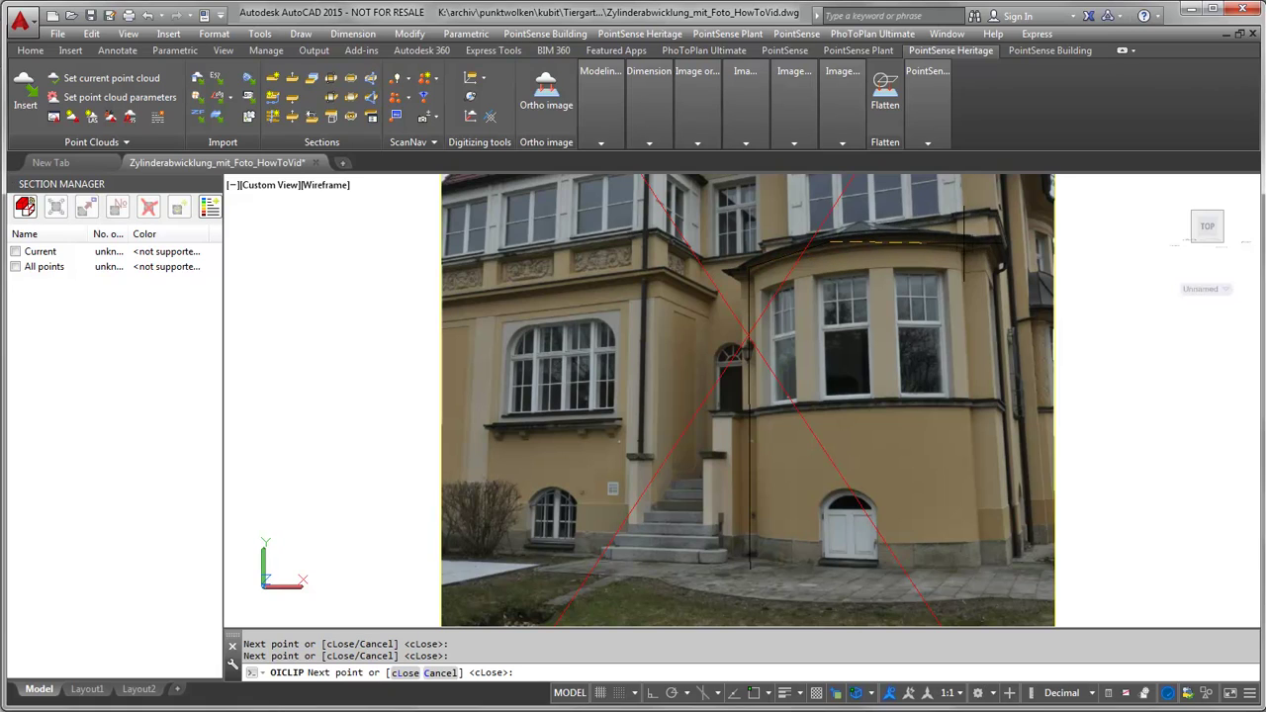
left_click(991, 574)
right_click(815, 579)
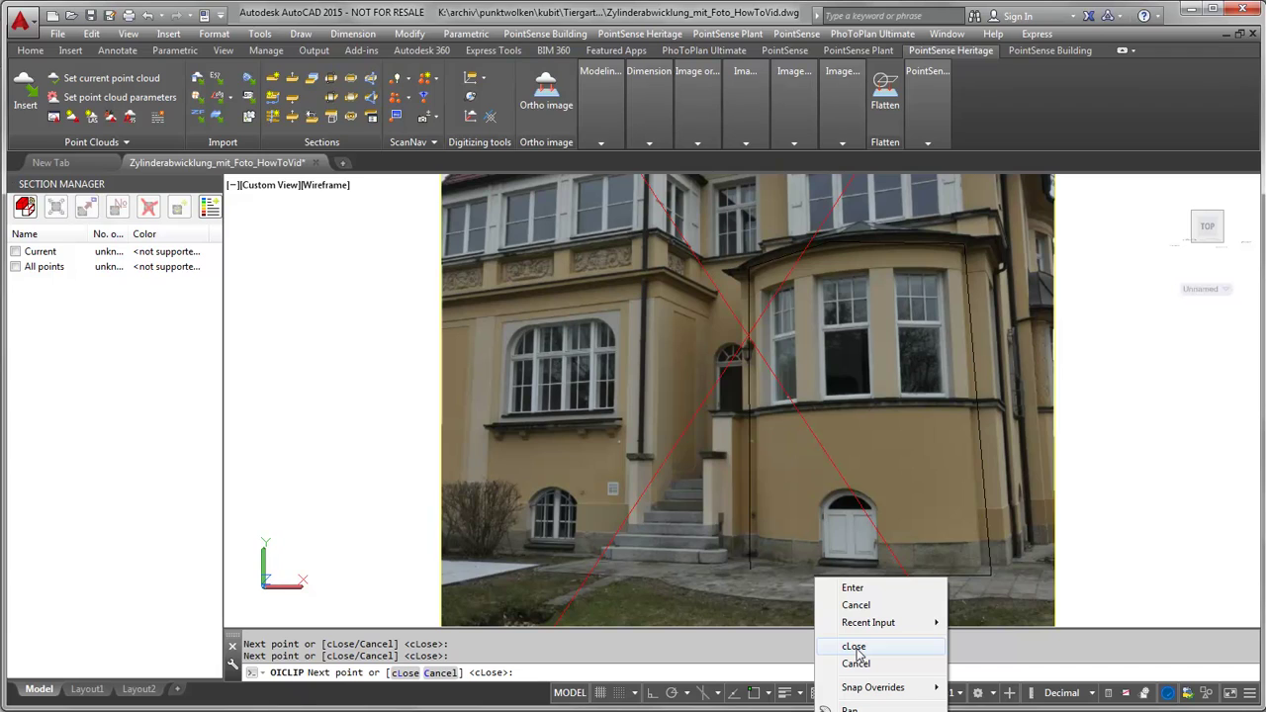
left_click(856, 649)
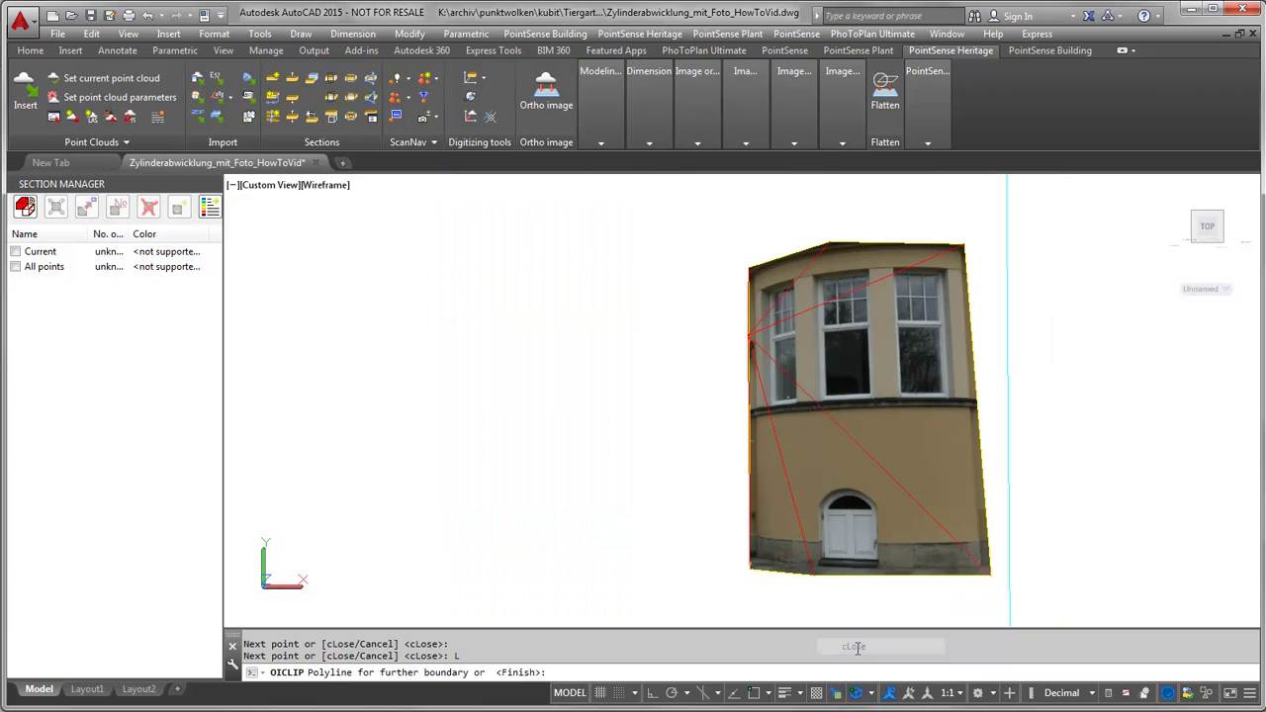
key("Return")
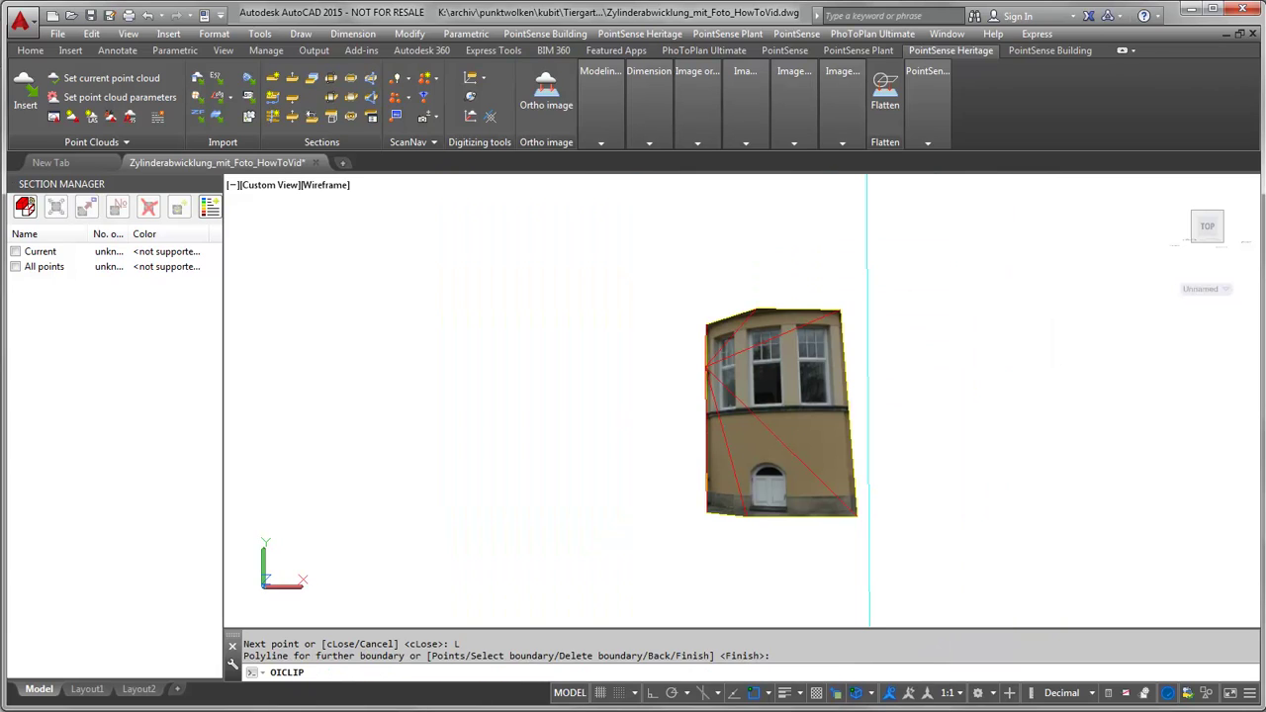
Step: Start the Unwrap cylinder command and choose the fitted cylinder as the cylinder to unwrap
middle_click_drag(662, 379, 756, 431)
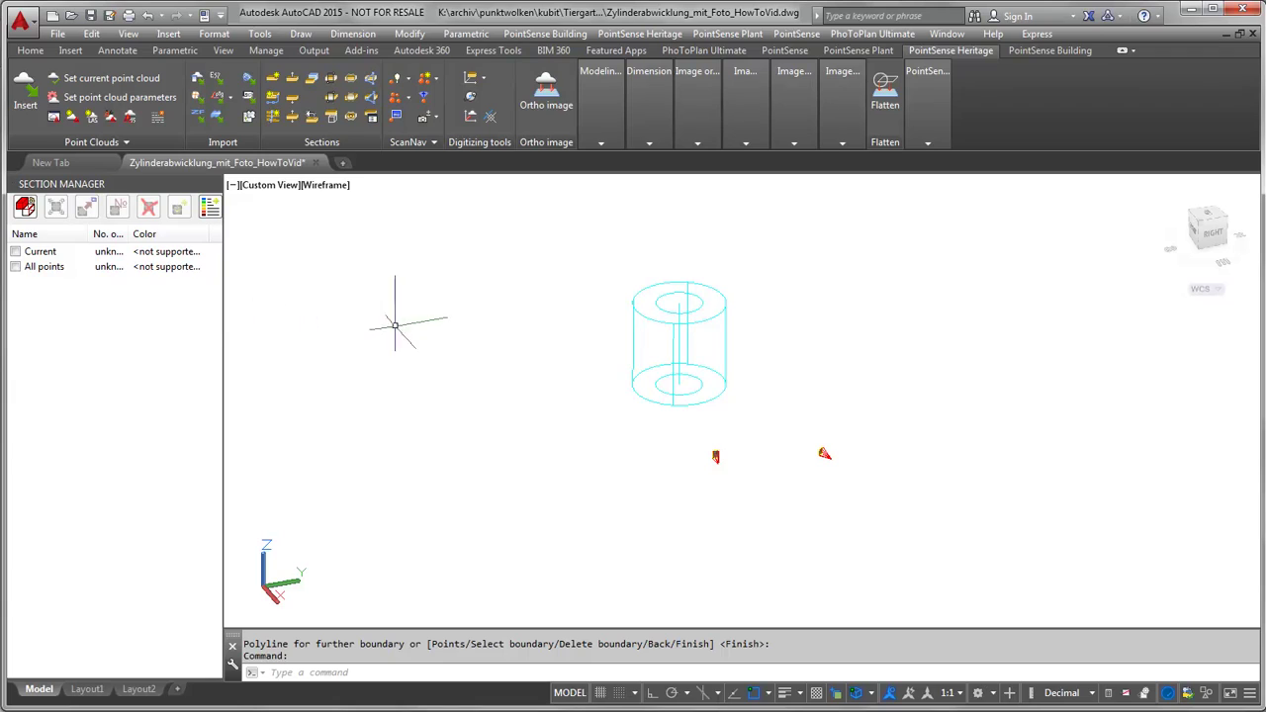
scroll(679, 351, "up", 2)
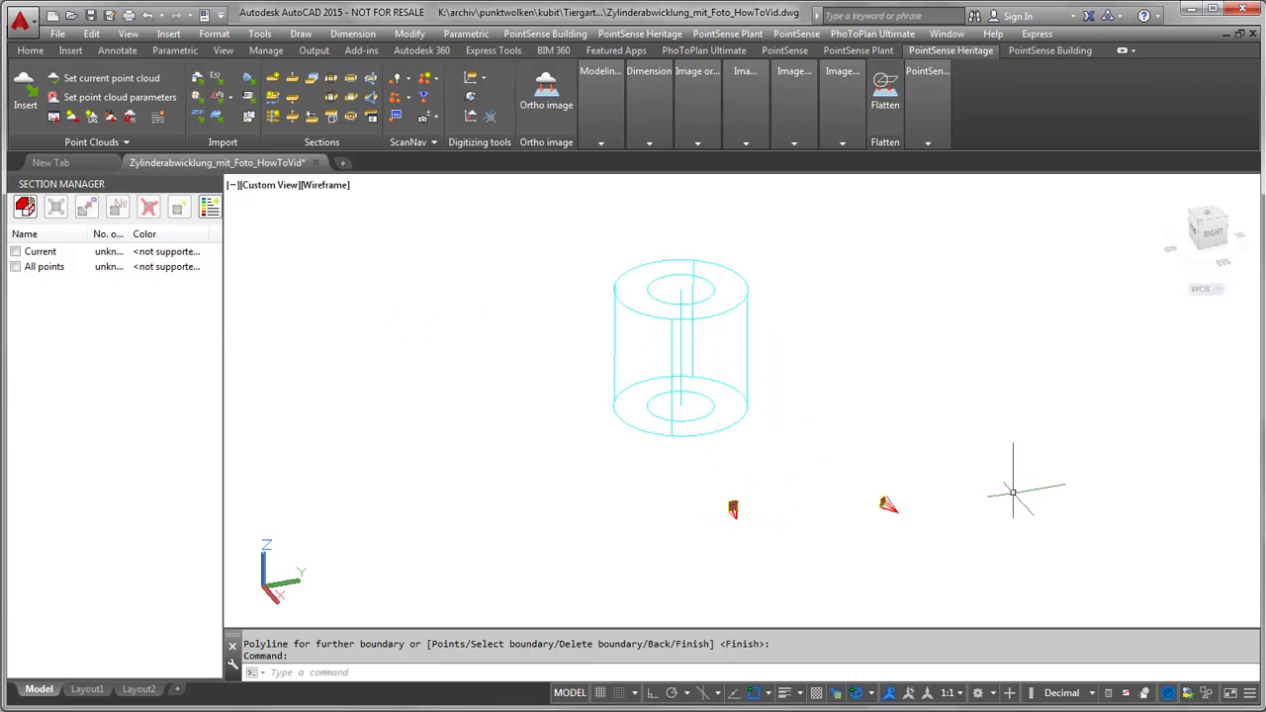
left_click(810, 133)
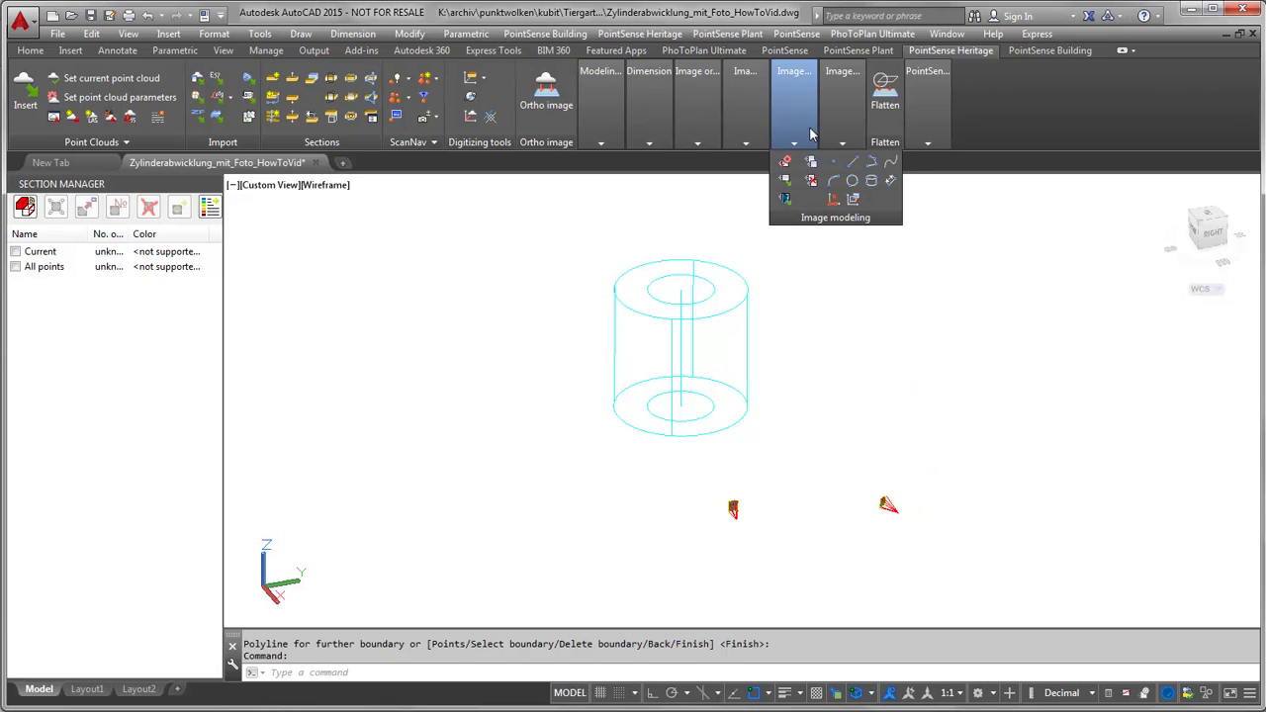
left_click(844, 137)
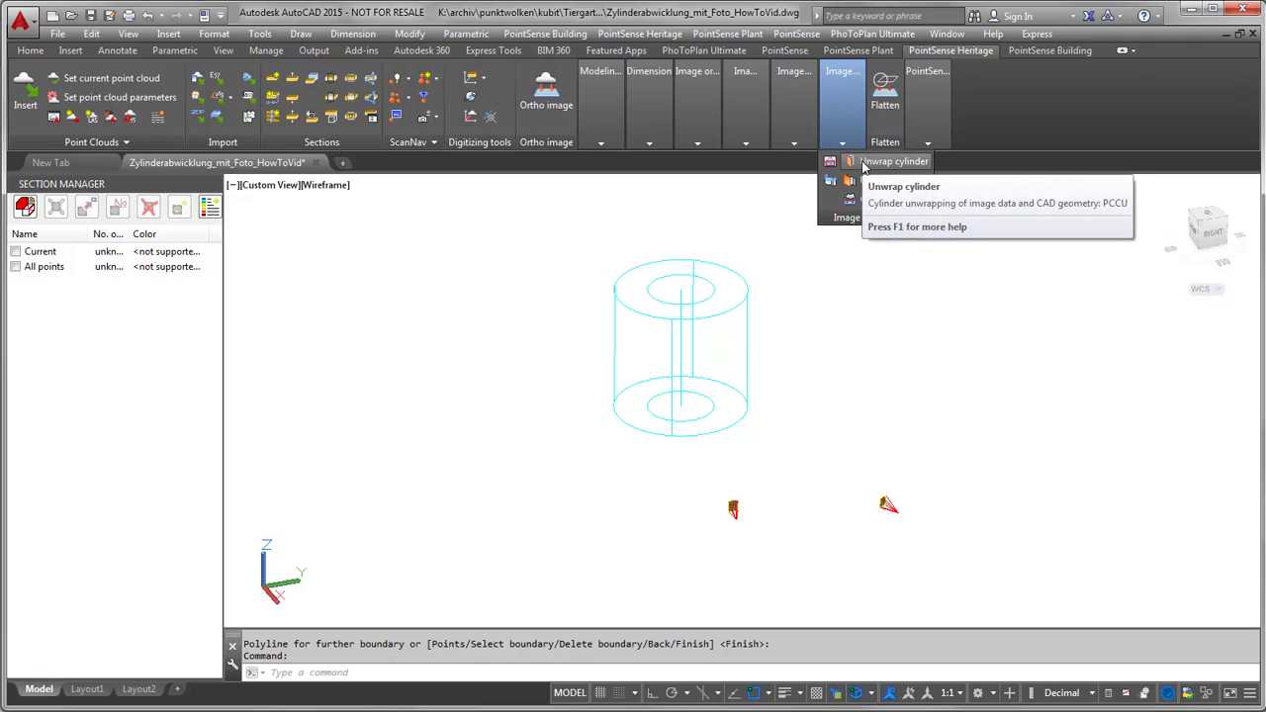
left_click(864, 164)
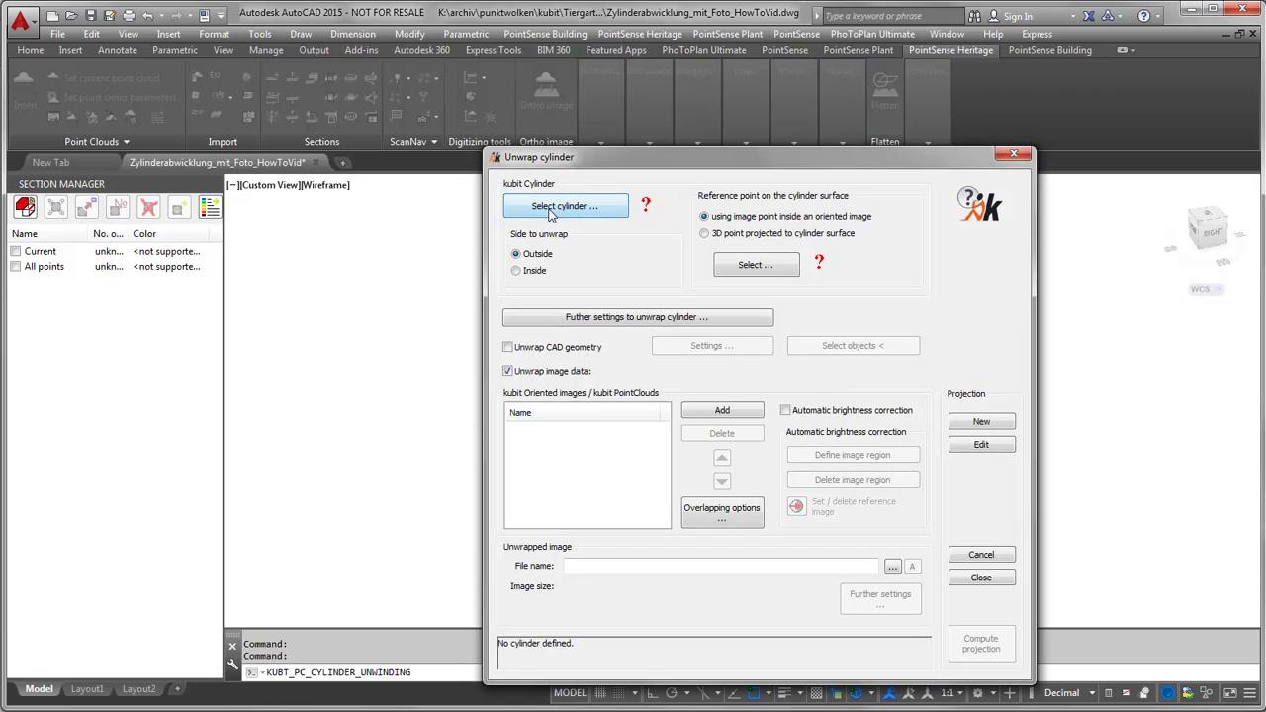
left_click(551, 212)
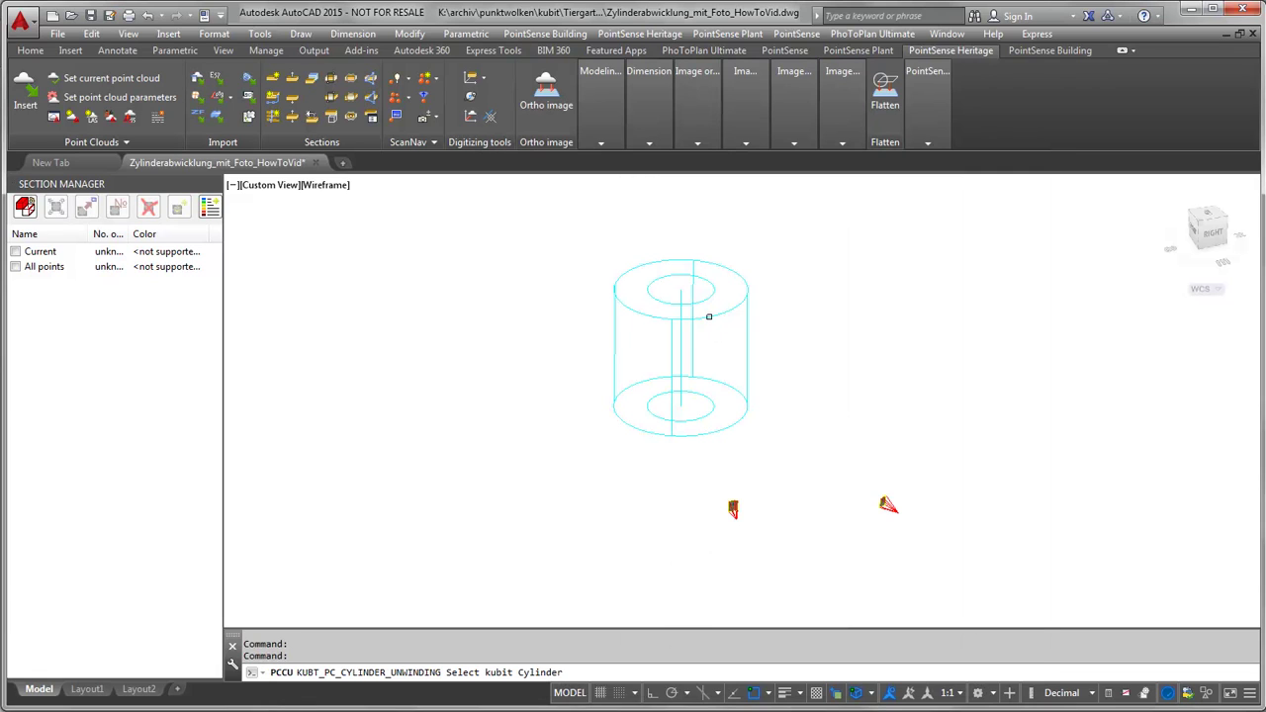
left_click(708, 317)
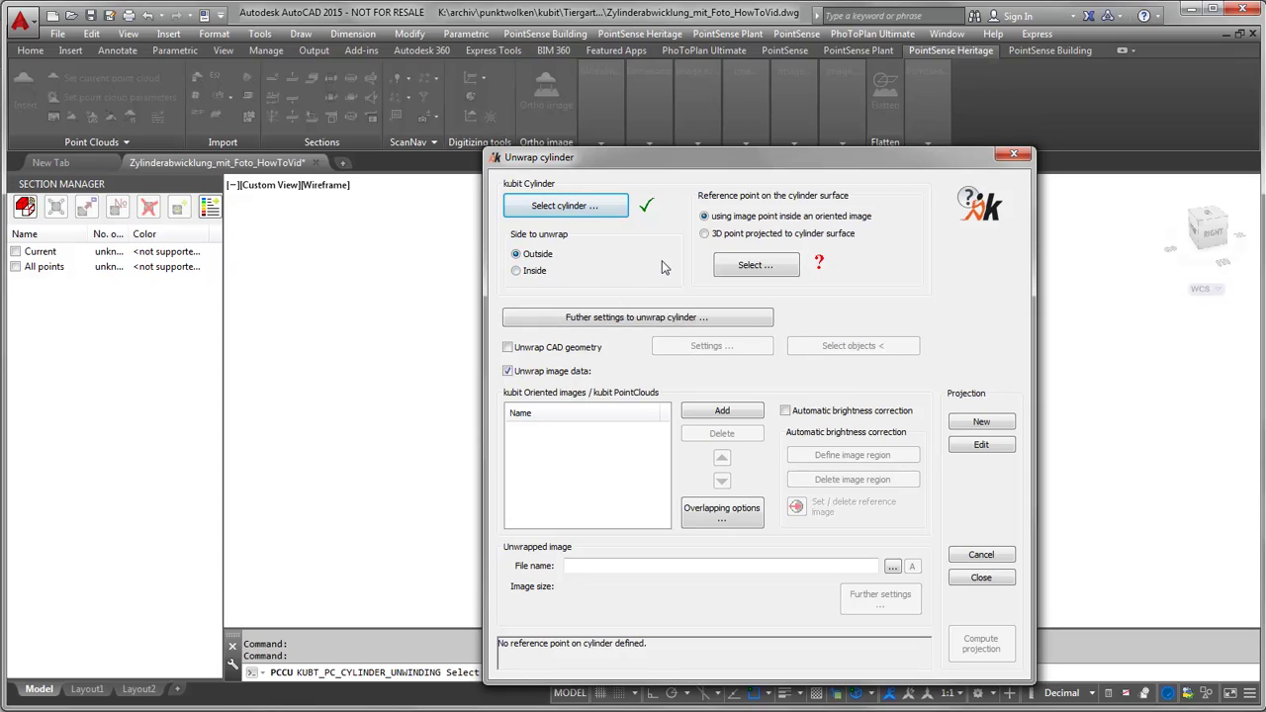
Step: Set the cylinder's reference point with an image point on the wall just left of the bay's leftmost upper window in the clipped photo
left_click(756, 271)
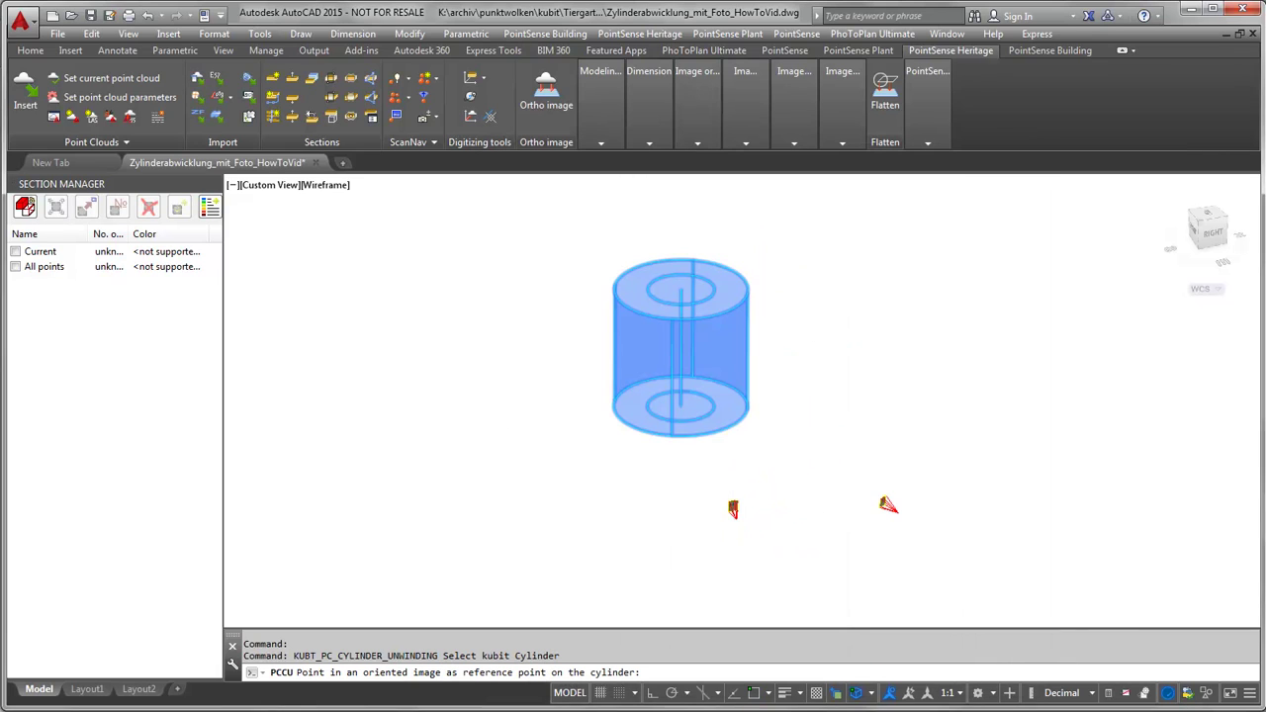
scroll(732, 508, "up", 6)
scroll(713, 513, "up", 8)
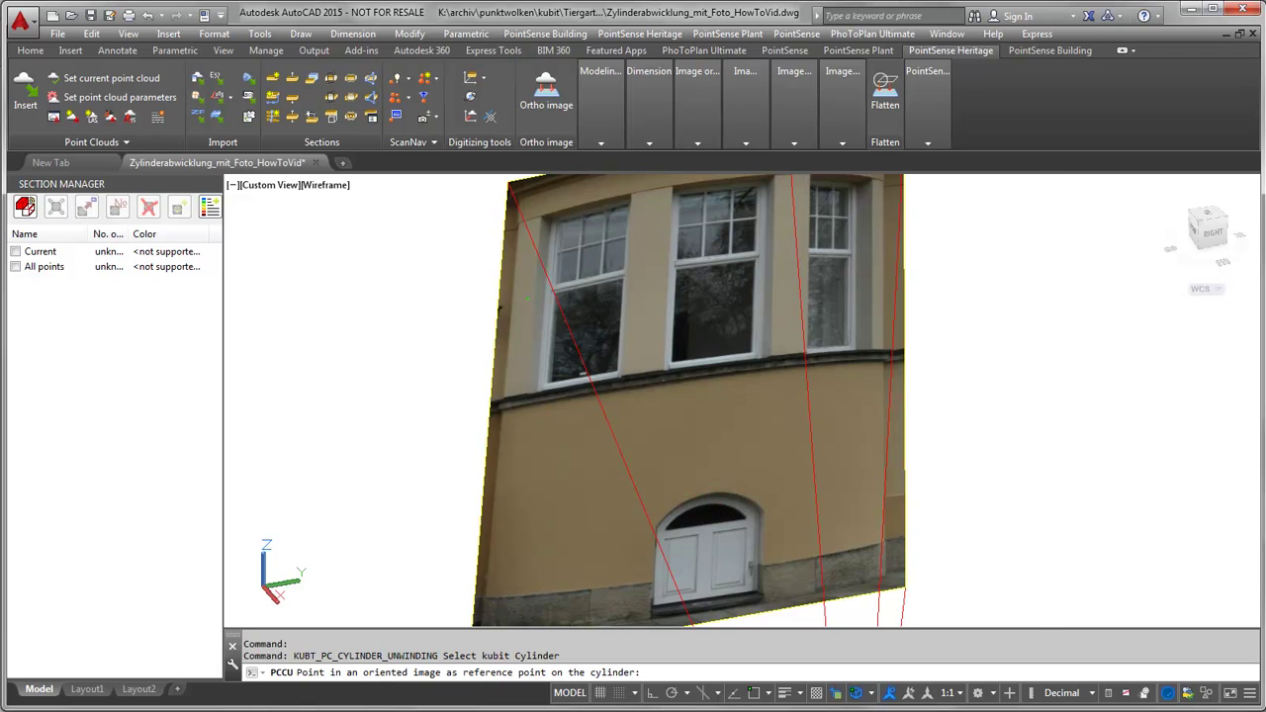
left_click(527, 297)
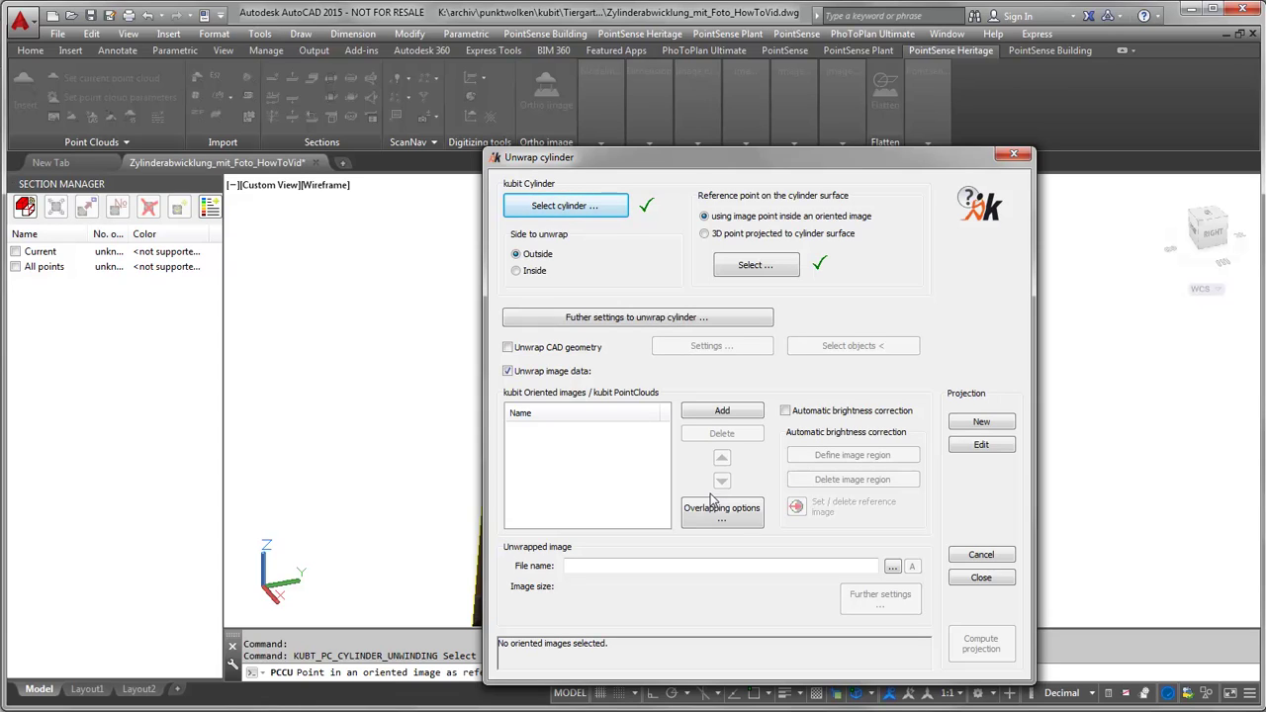
Step: Set the width of the unwrapping relative to the reference point, 2.3 units to each side
left_click(614, 322)
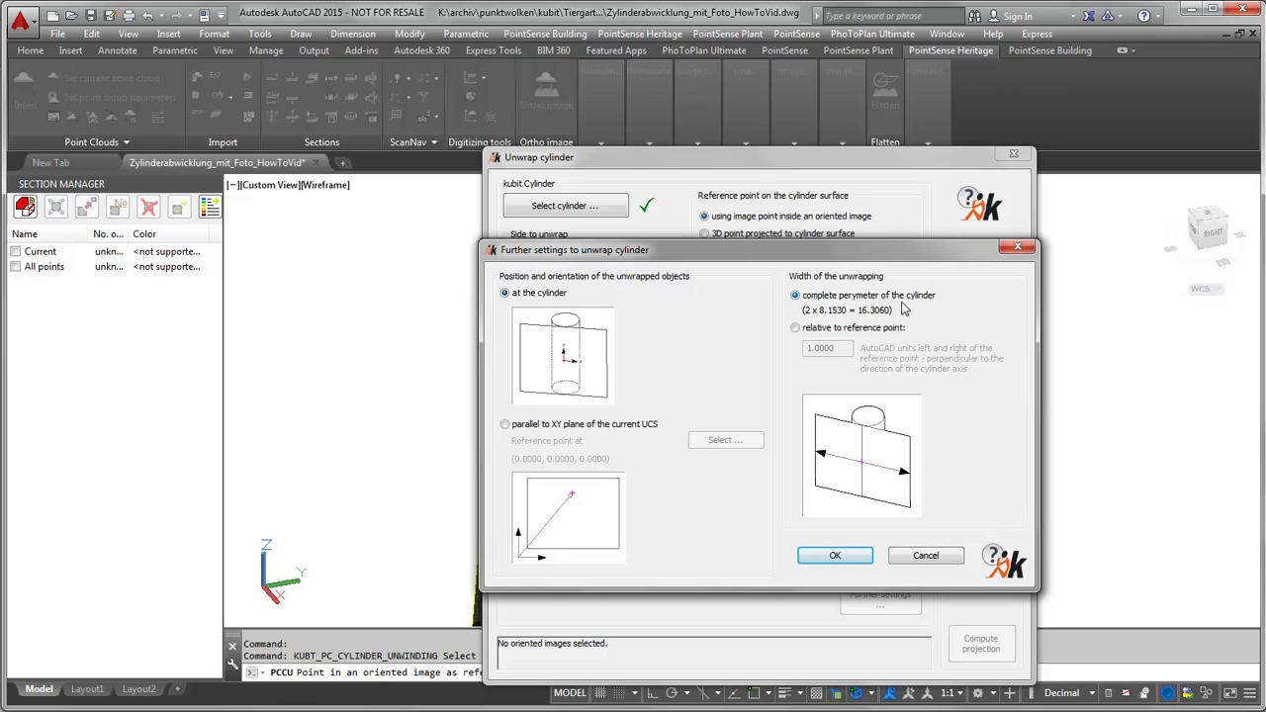
left_click(796, 329)
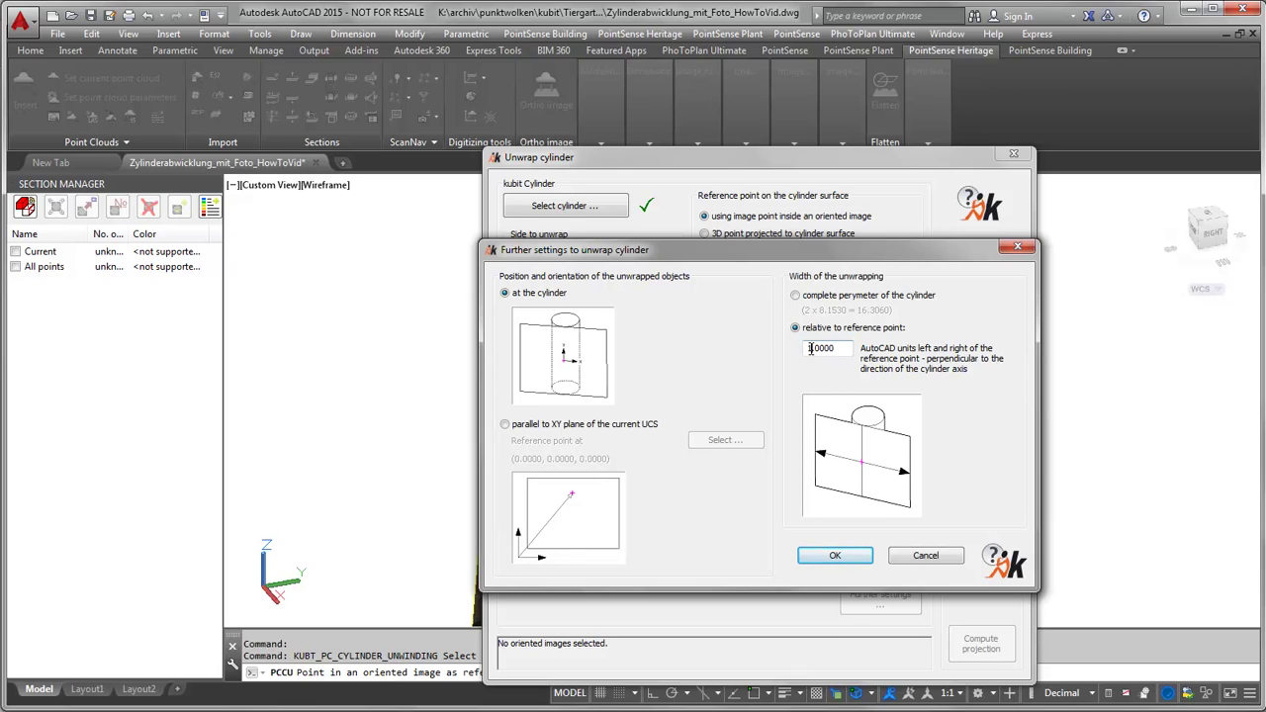
key("Delete")
type("2")
type("3")
left_click(835, 556)
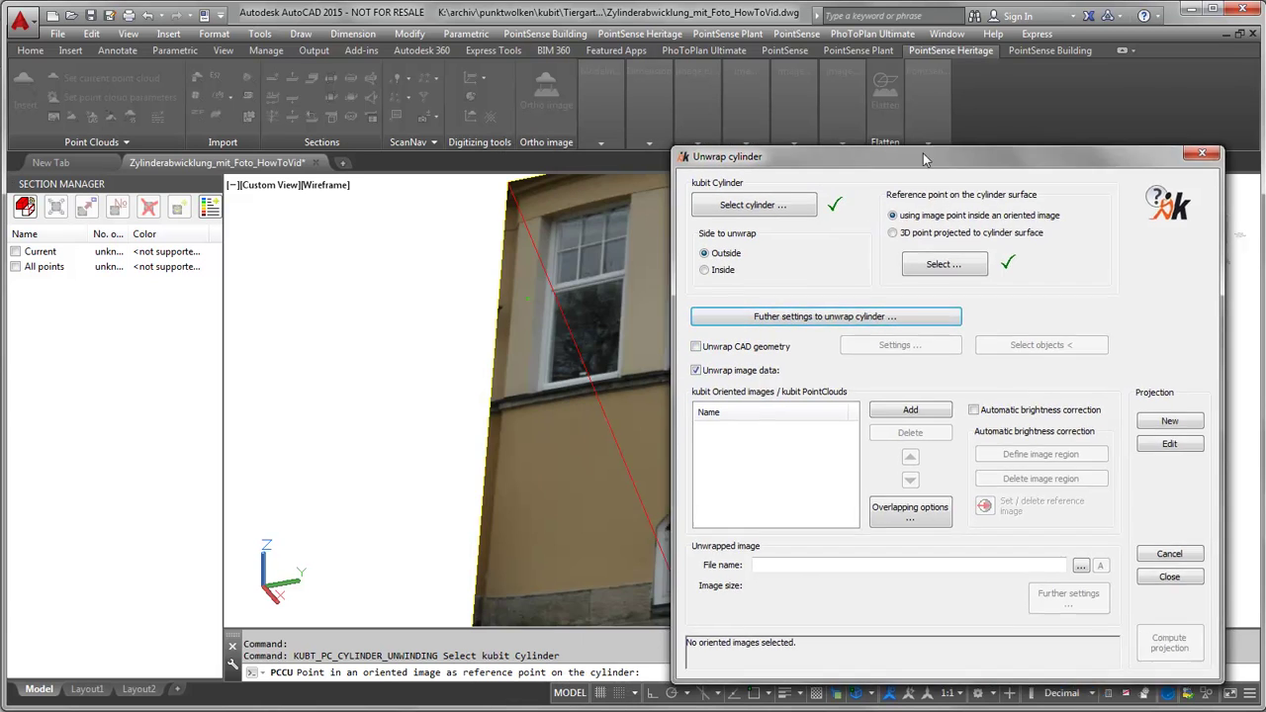
left_click_drag(693, 161, 583, 126)
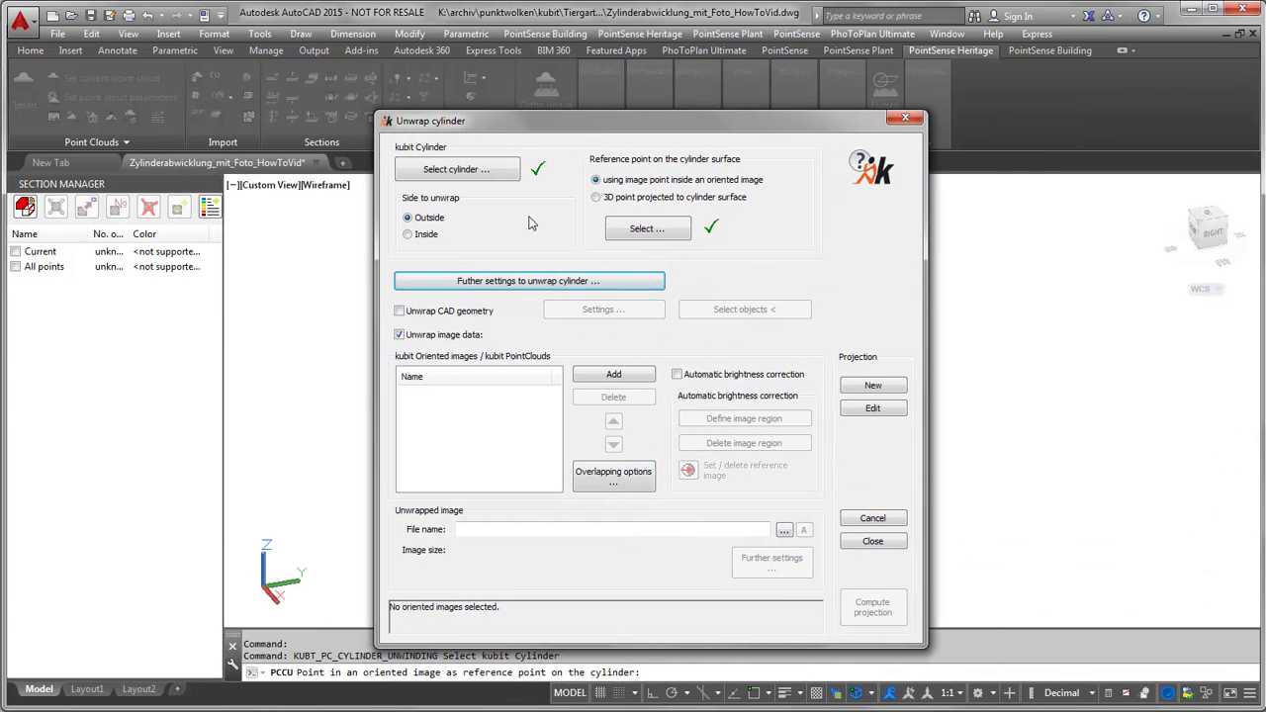
left_click(400, 312)
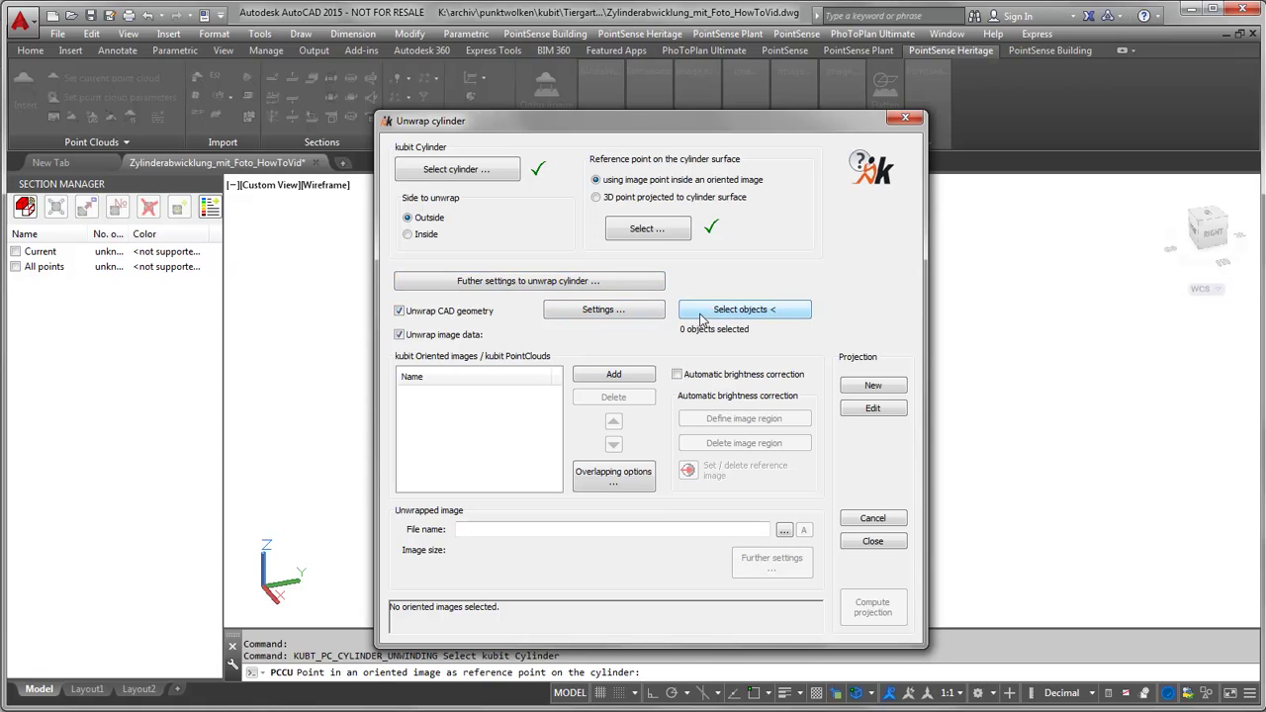
left_click(399, 311)
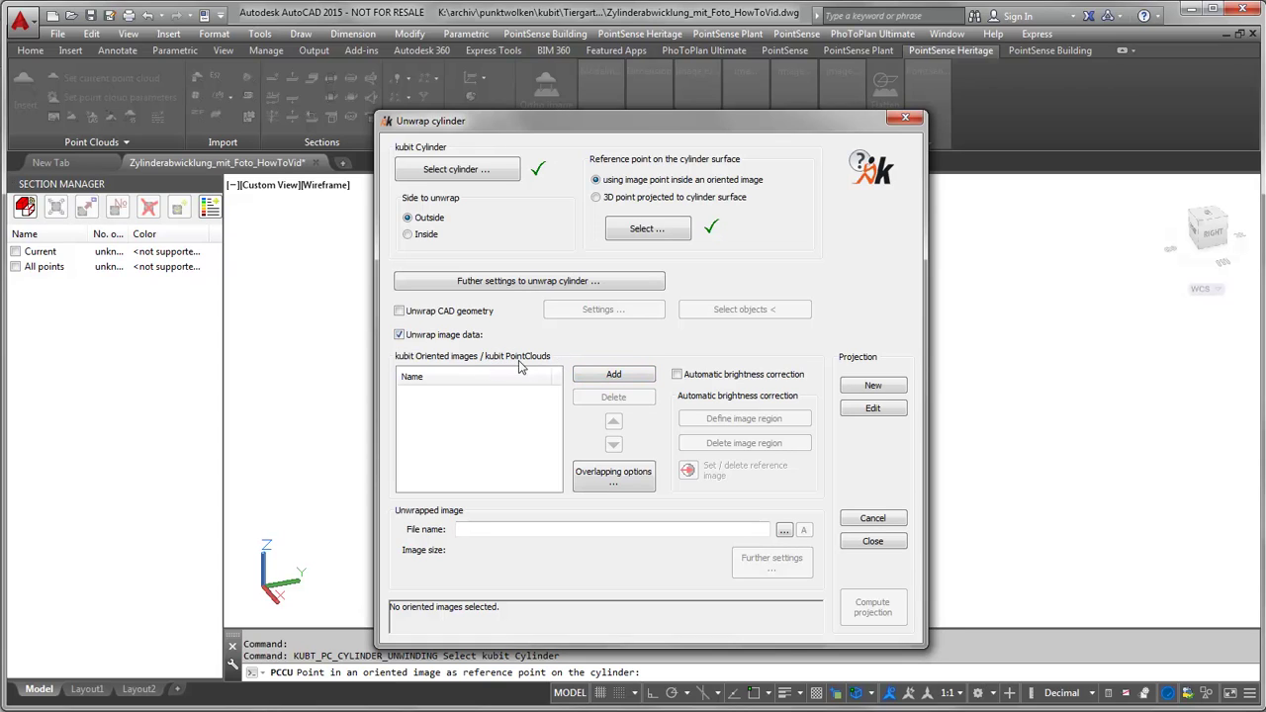
Step: Add both clipped oriented photos to the image data for unwrapping
left_click(613, 376)
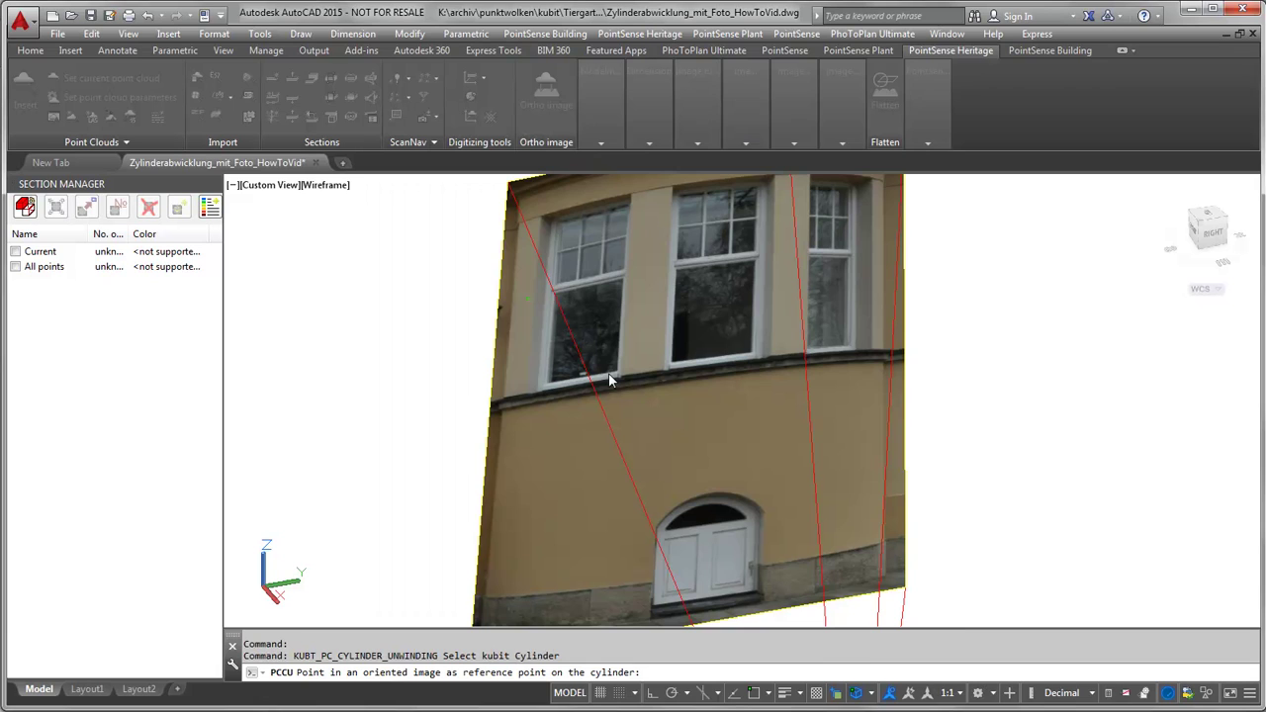
scroll(612, 374, "down", 4)
scroll(613, 374, "down", 3)
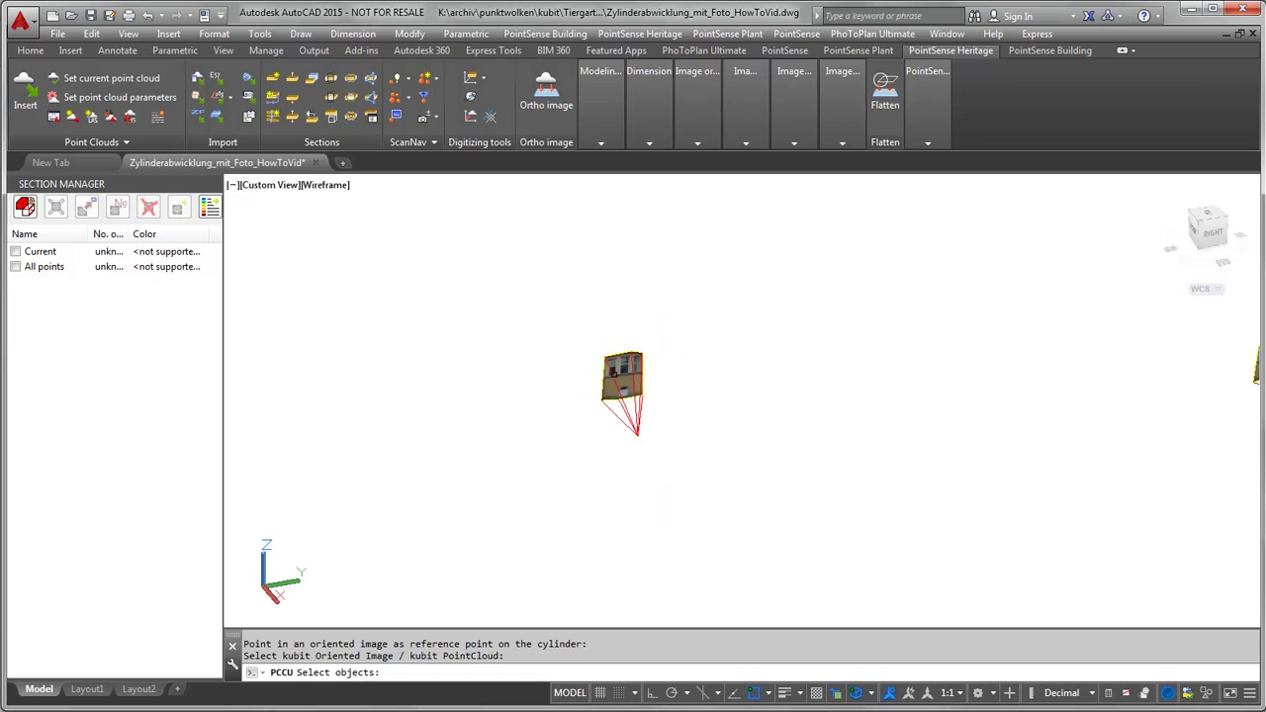
left_click(567, 297)
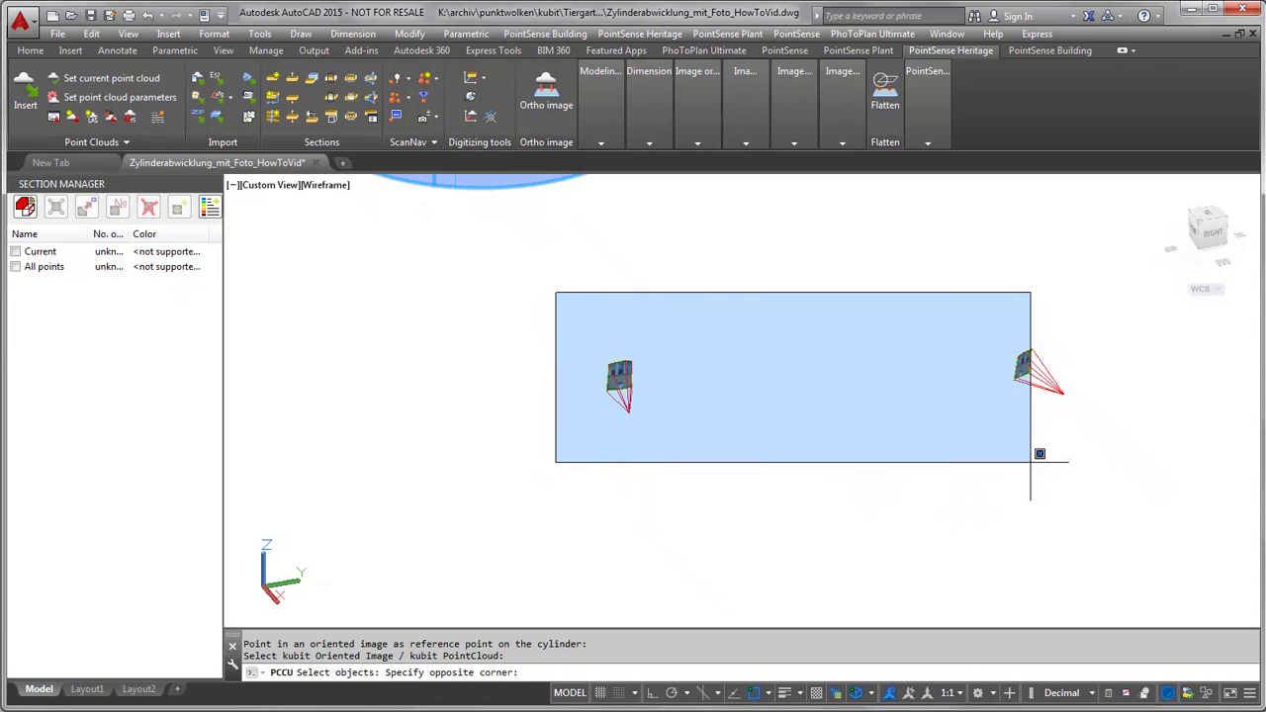
left_click(1096, 462)
key("Return")
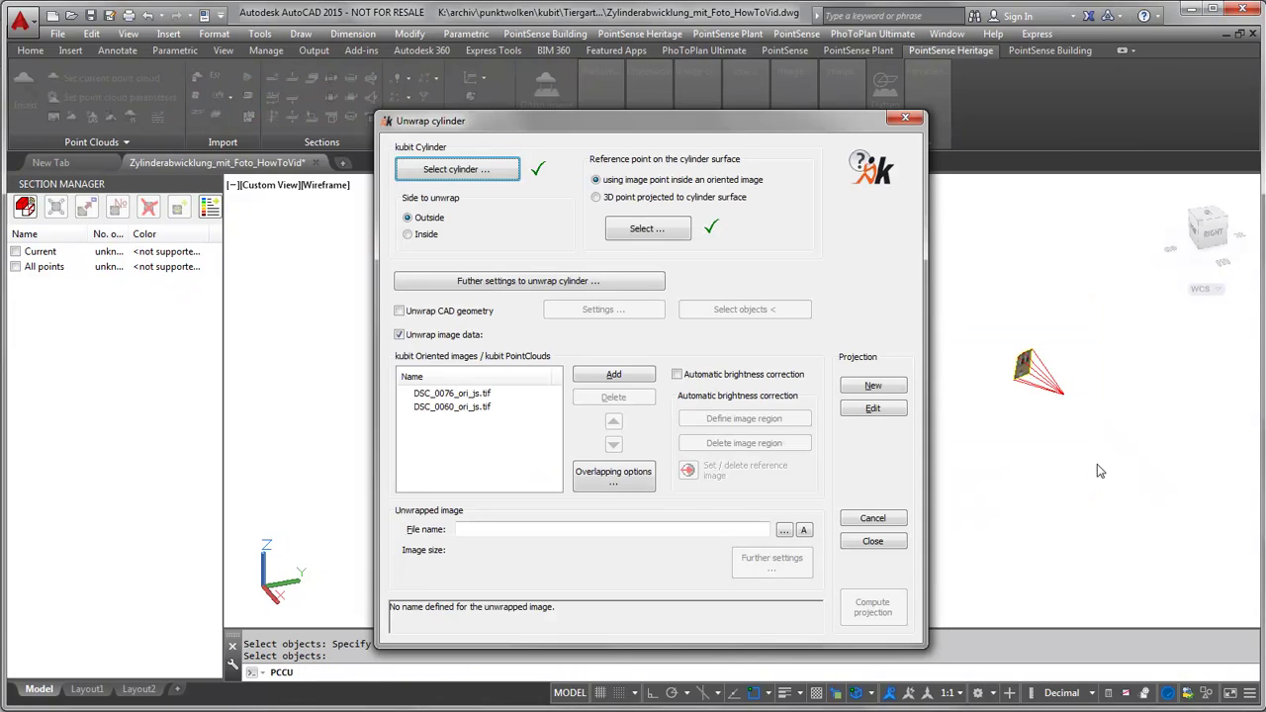
Step: Move DSC_0060_ori_js.tif to the top of the image order and keep overlaps using image data with the best angle of incidence
left_click(457, 407)
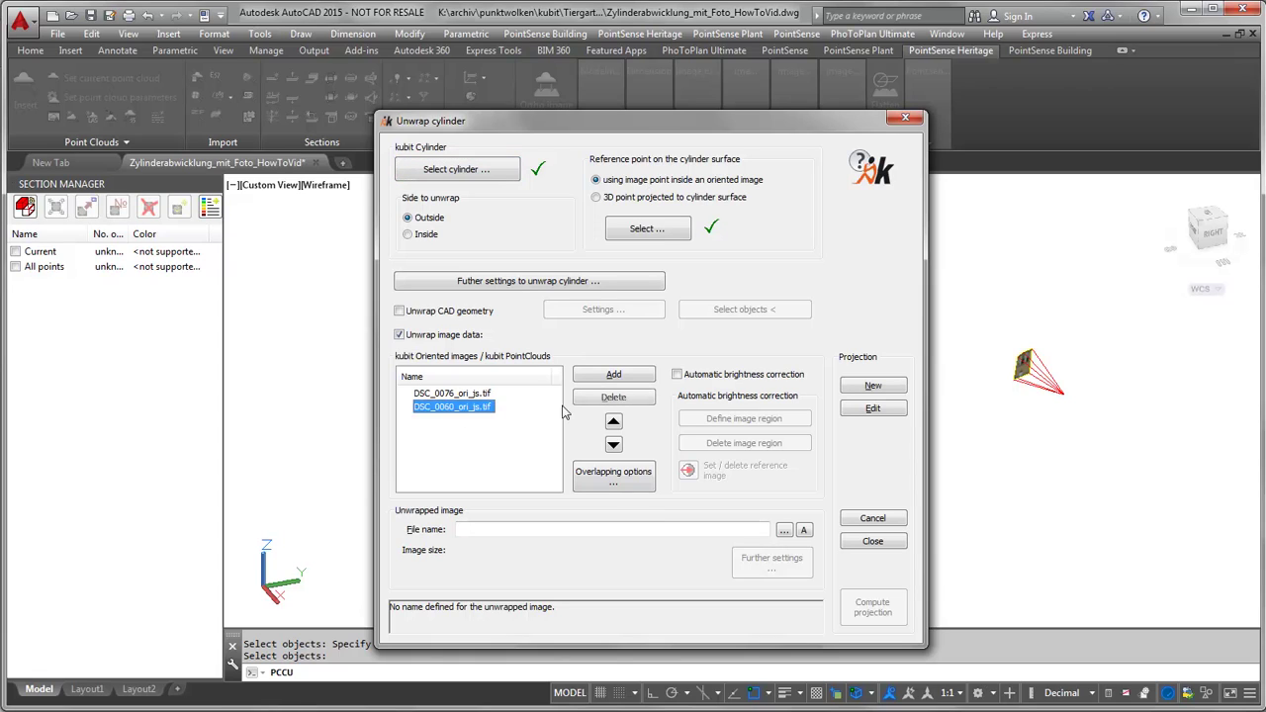
left_click(614, 422)
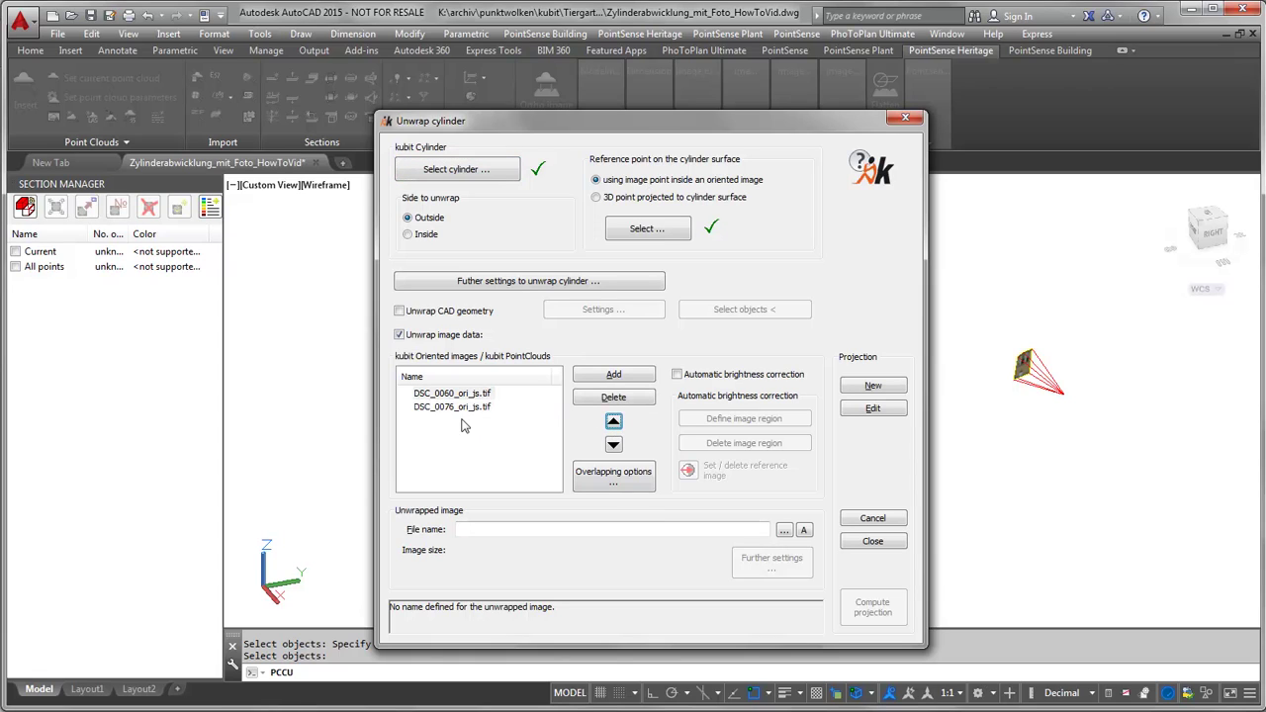
left_click(594, 480)
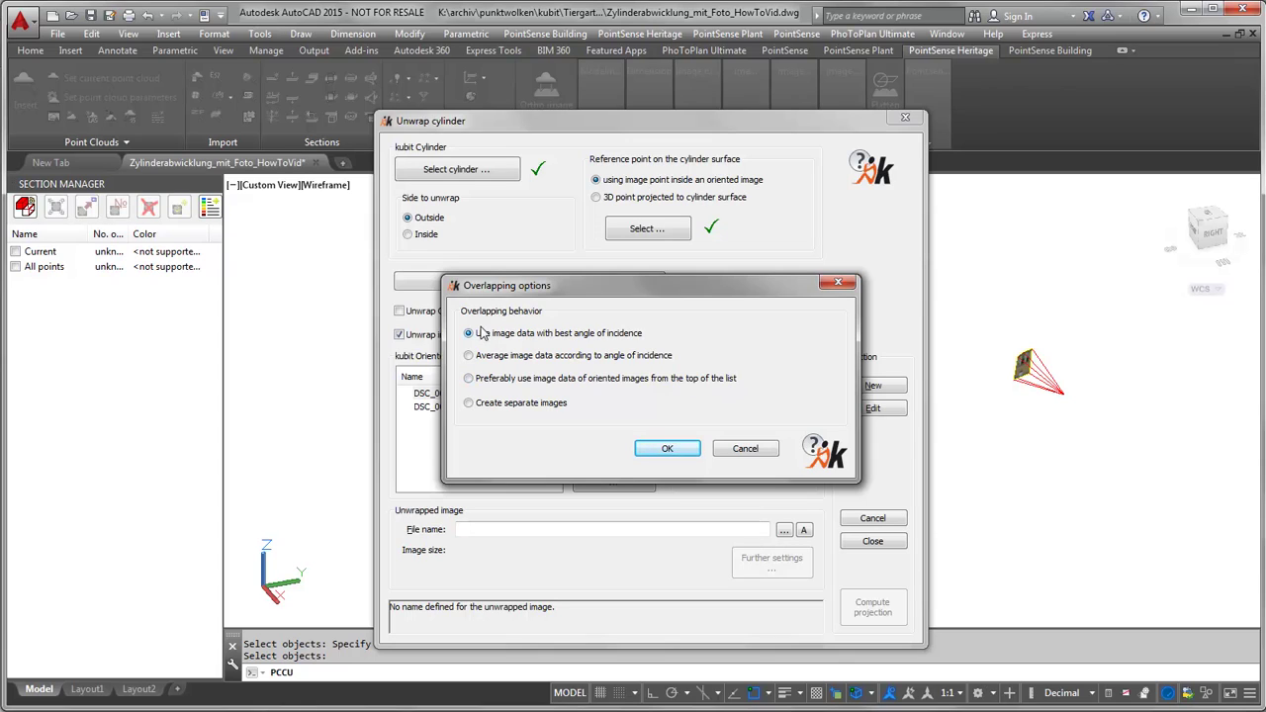
left_click(667, 451)
left_click(667, 451)
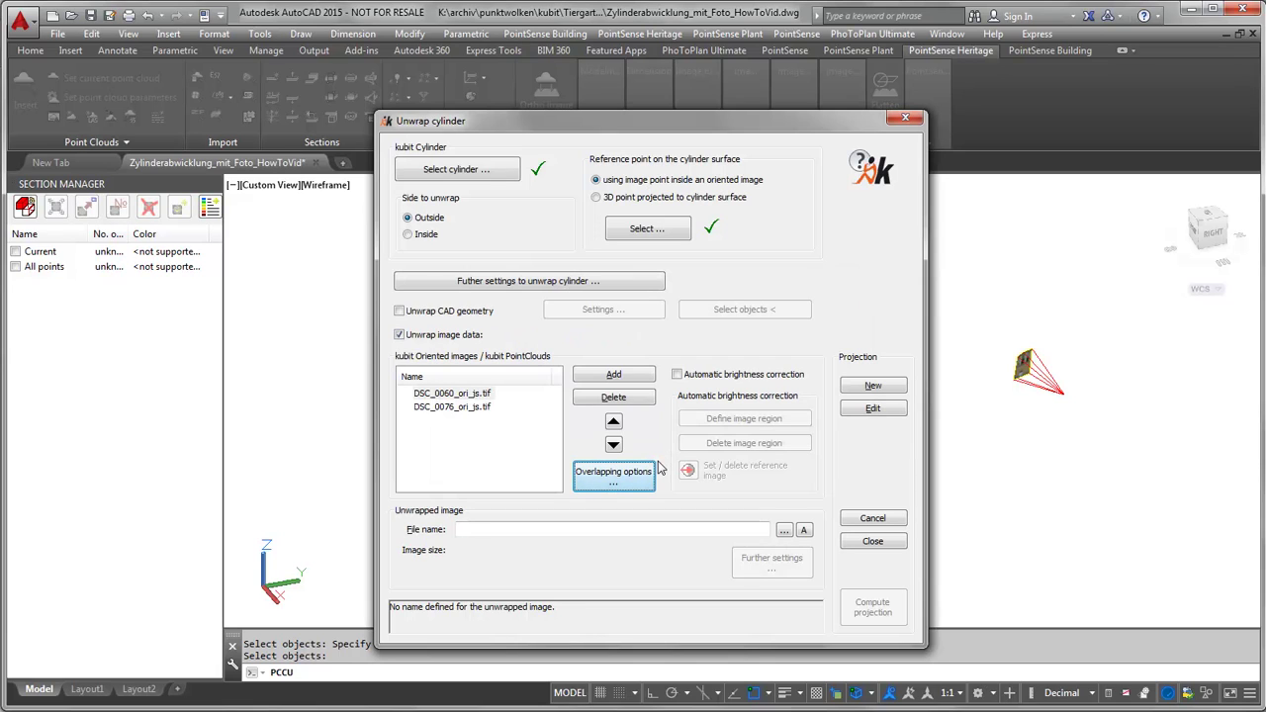
Step: Enable automatic brightness correction and make DSC_0060_ori_js.tif the reference image
left_click(677, 375)
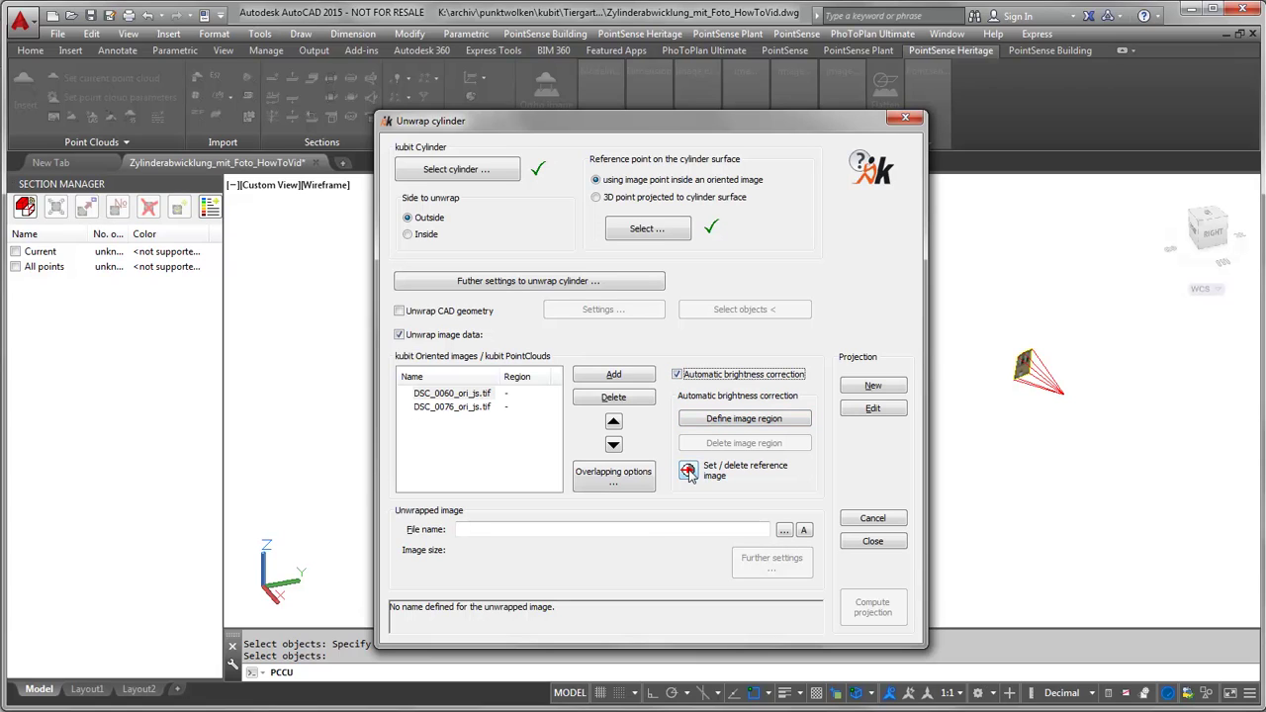
left_click(439, 394)
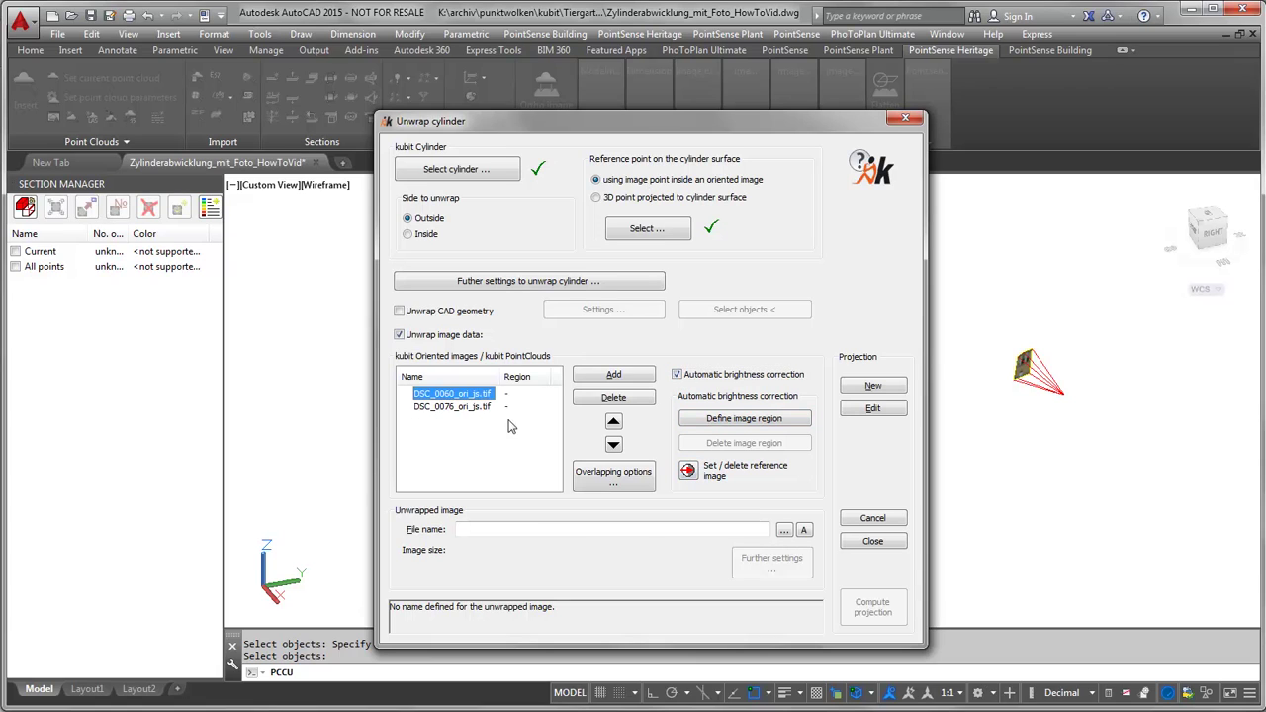
left_click(687, 472)
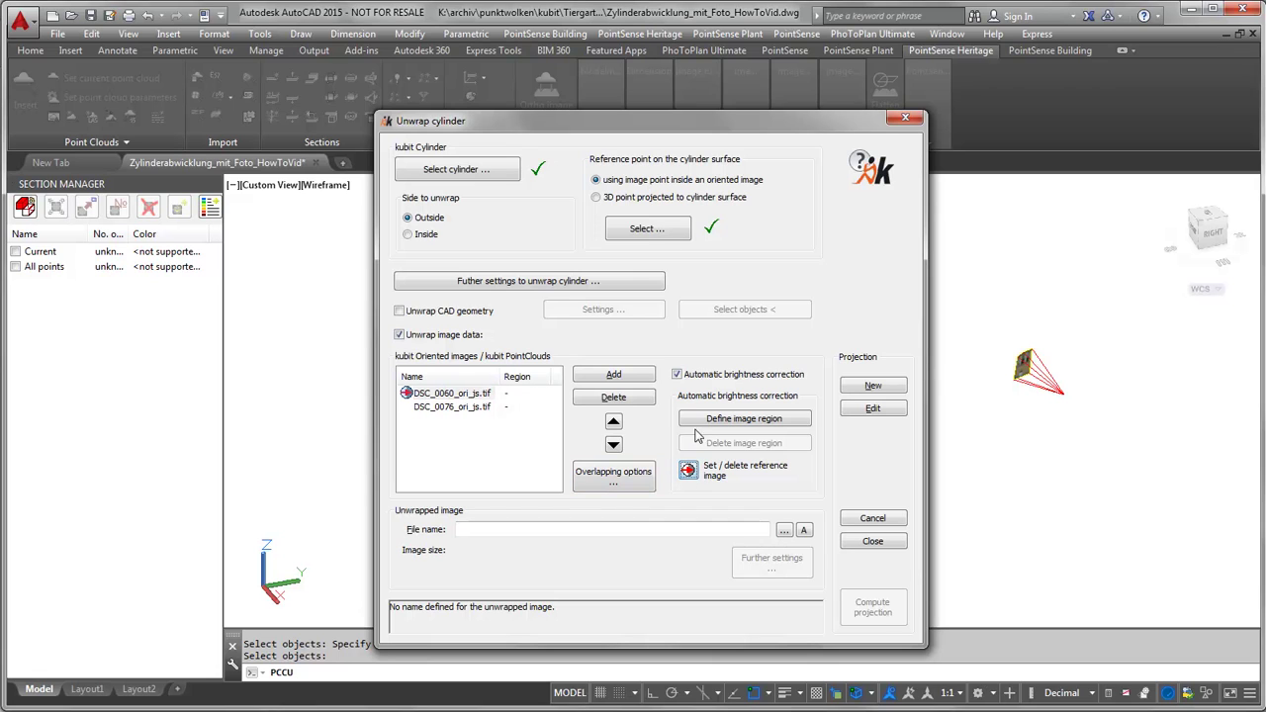
Step: Define a closed image region for the brightness correction on the plain wall between the upper windows and the arched door
left_click(700, 421)
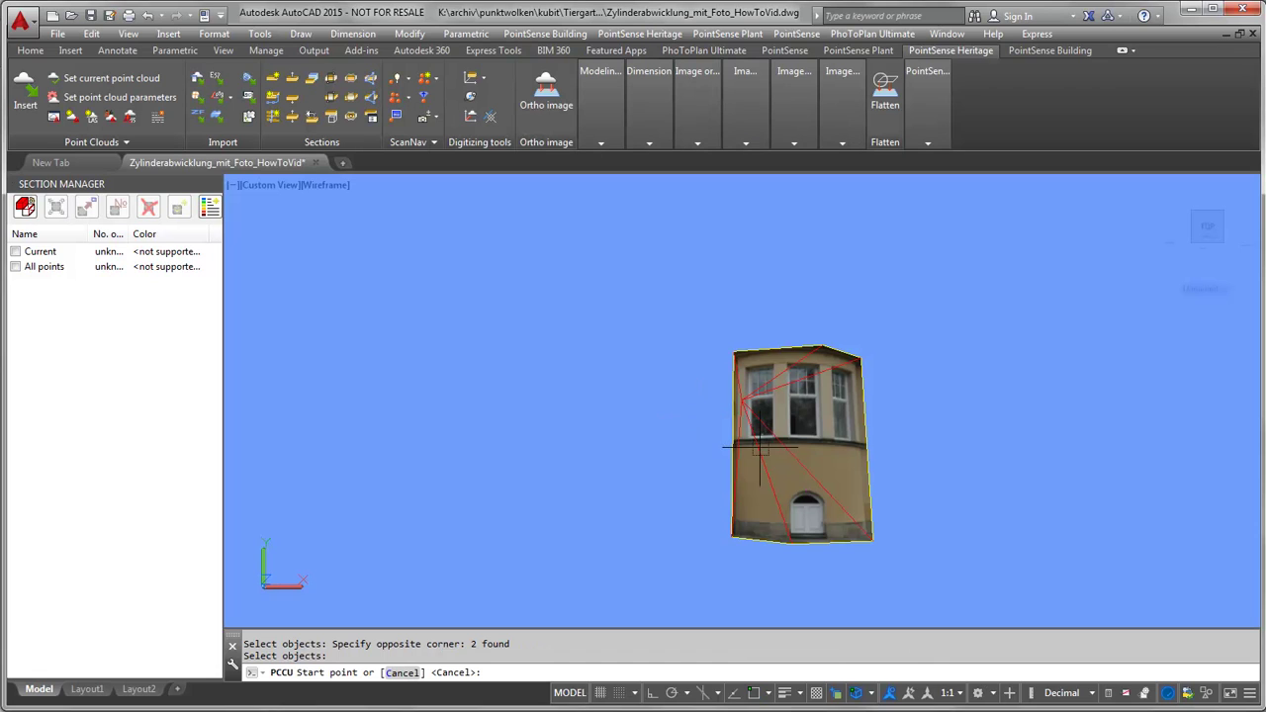
left_click(767, 435)
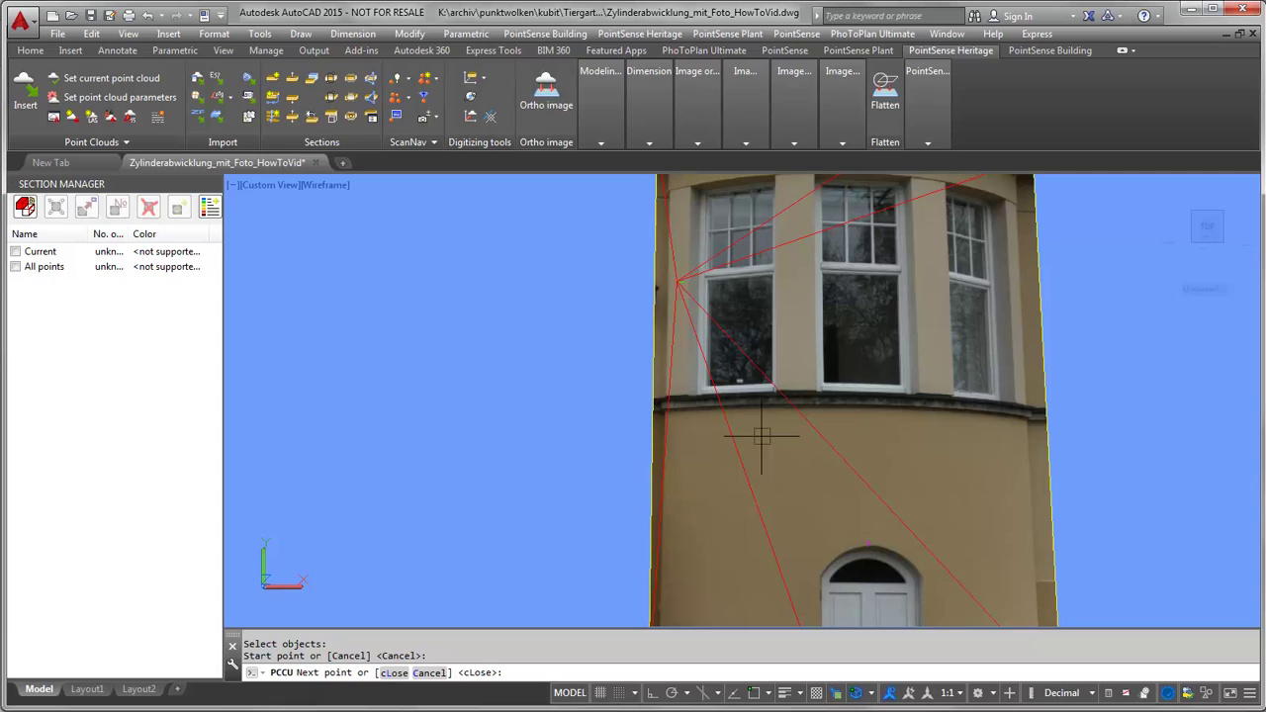
left_click(946, 438)
left_click(965, 529)
right_click(777, 532)
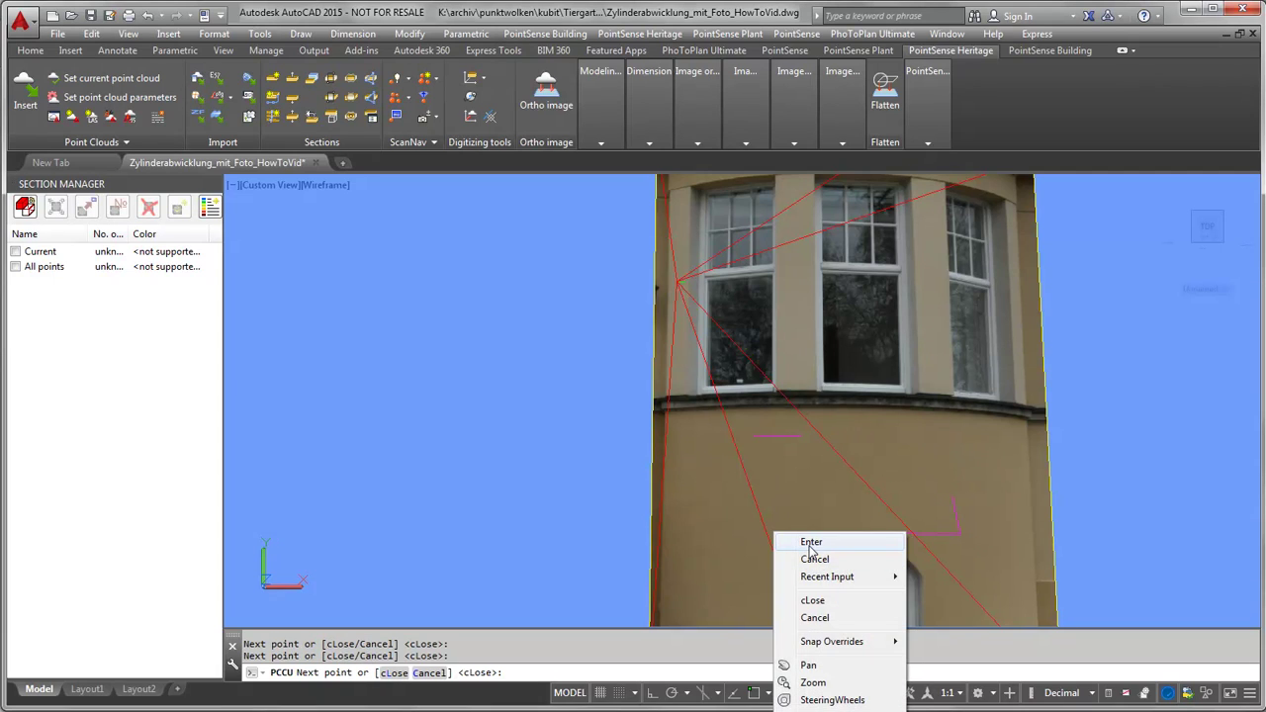
left_click(813, 600)
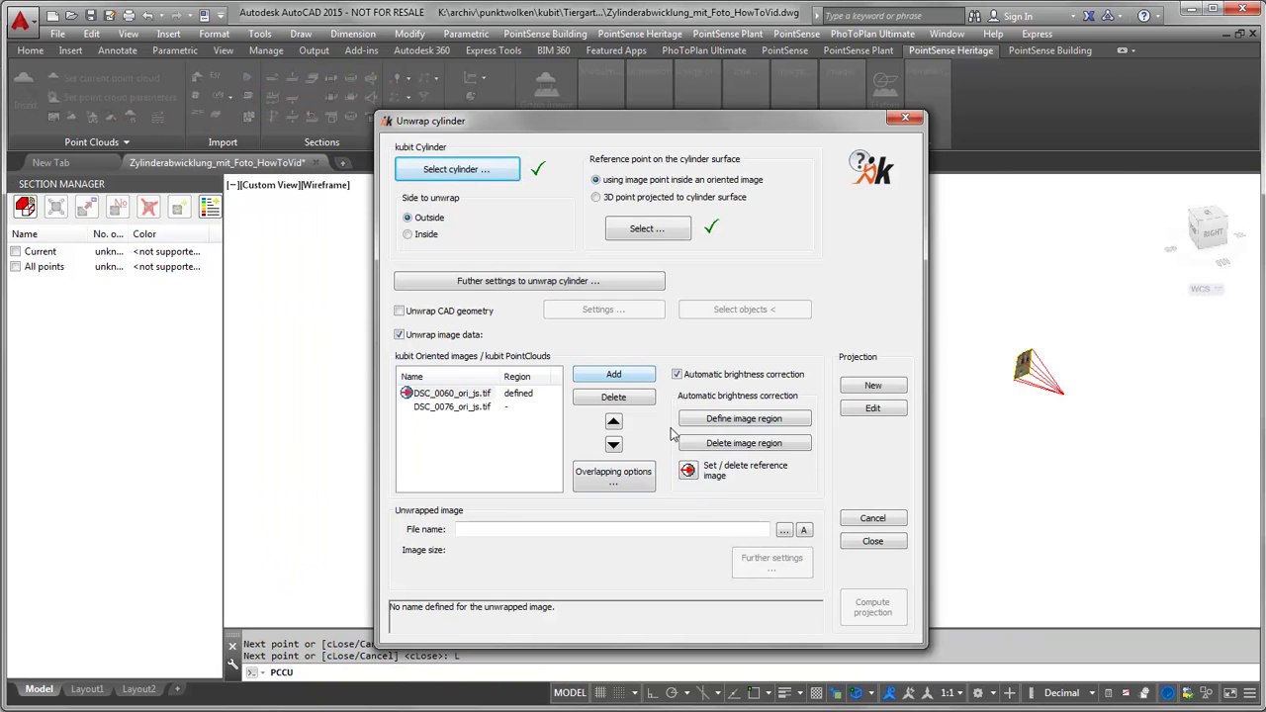
Step: Set the unwrapped image's output to a PNG file named facade_NW_unwound in the oriented folder
left_click(784, 533)
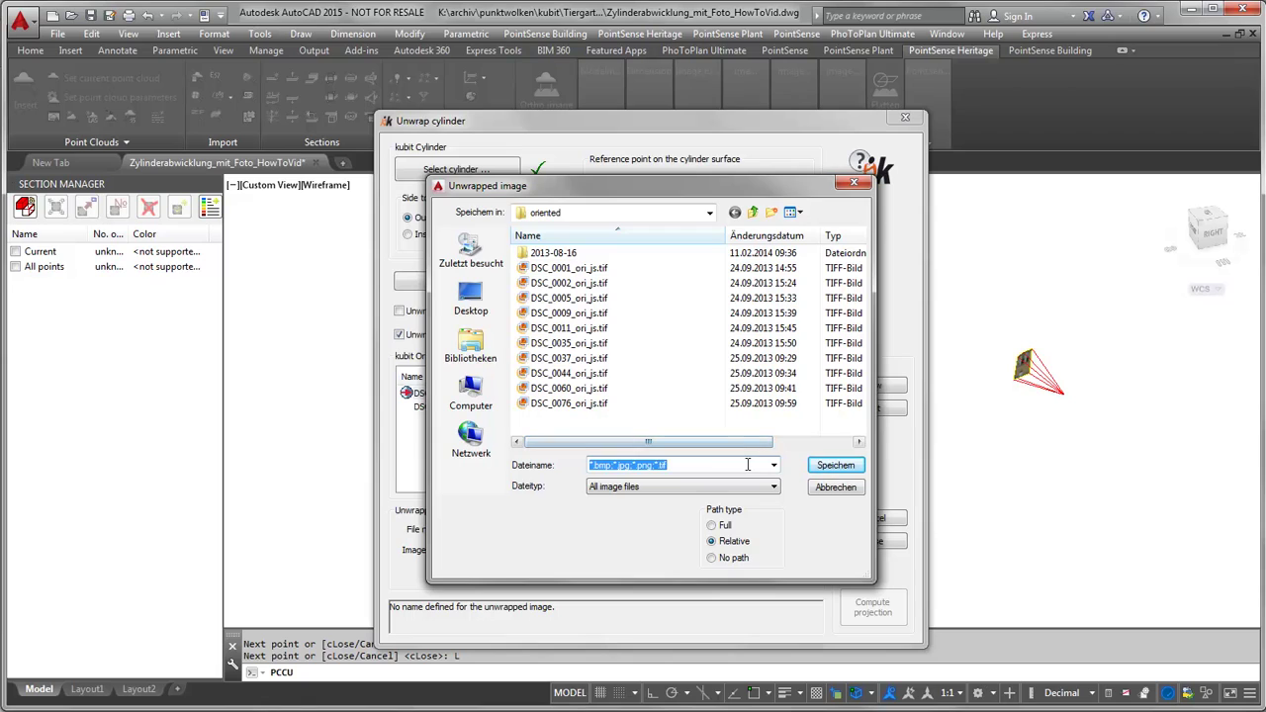
left_click(696, 487)
left_click(655, 543)
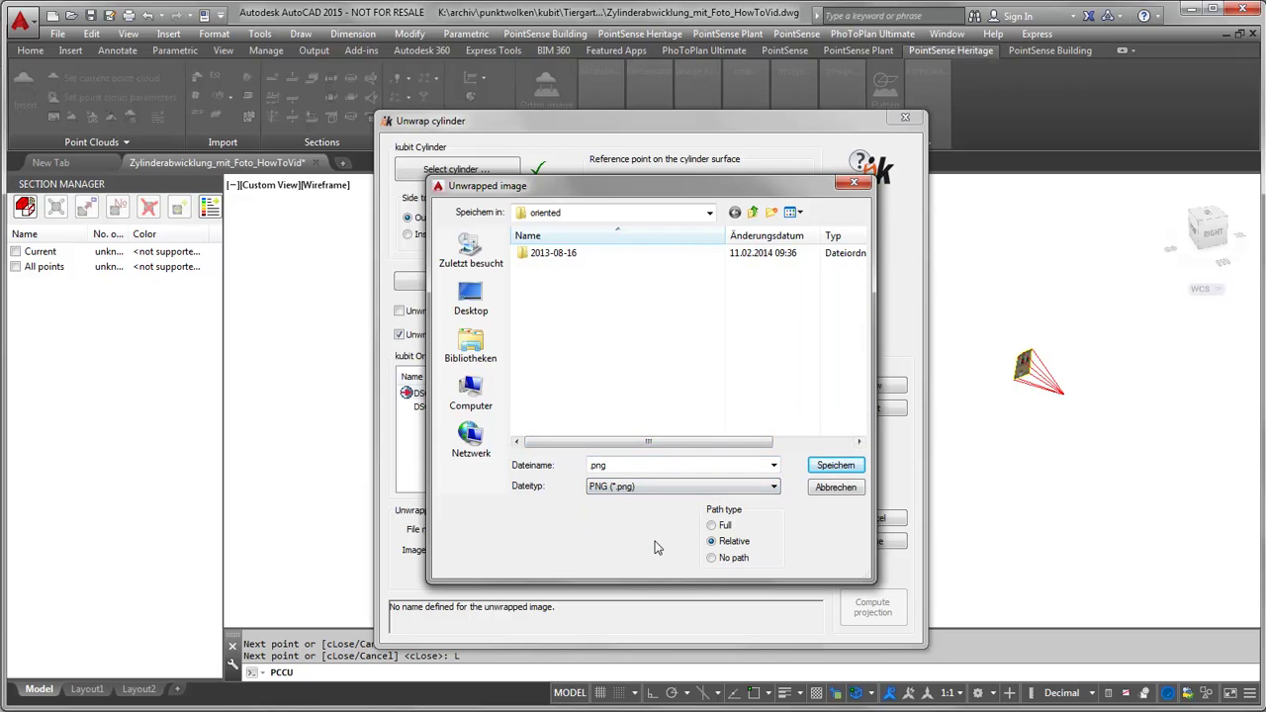
double_click(613, 464)
type("facade_NW_UW")
key("BackSpace")
key("BackSpace")
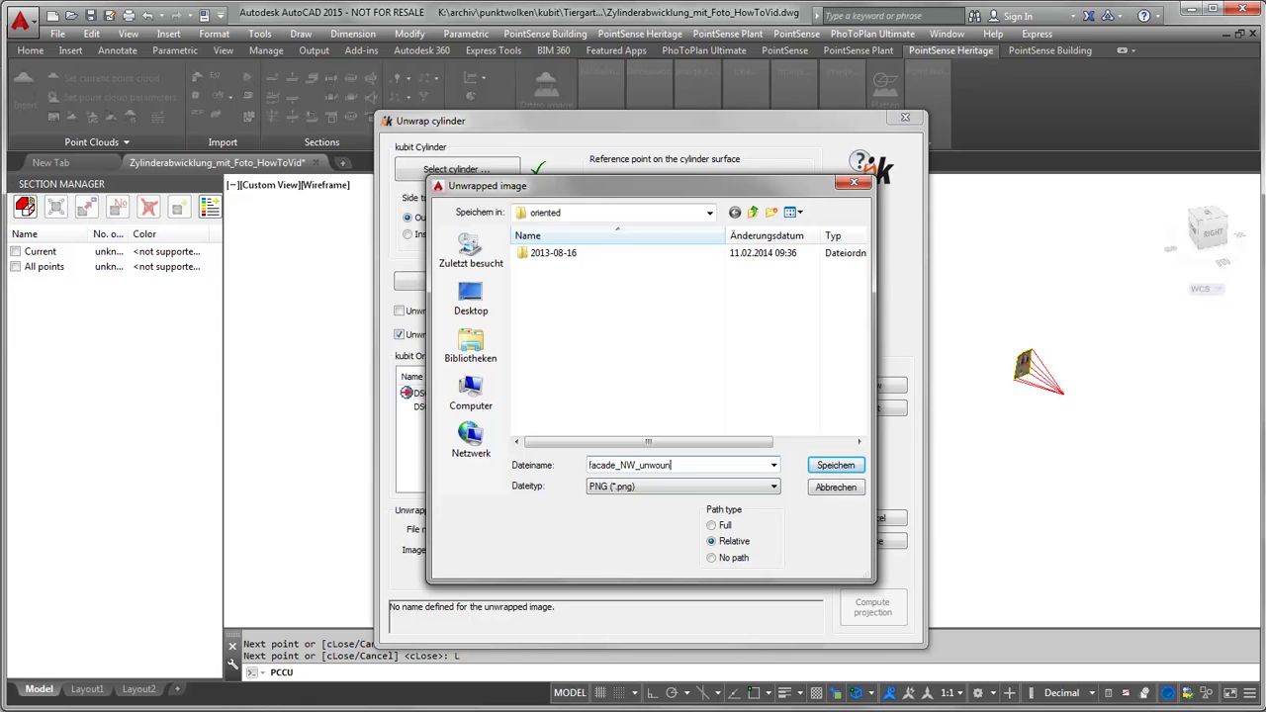
type("unwound")
left_click(836, 465)
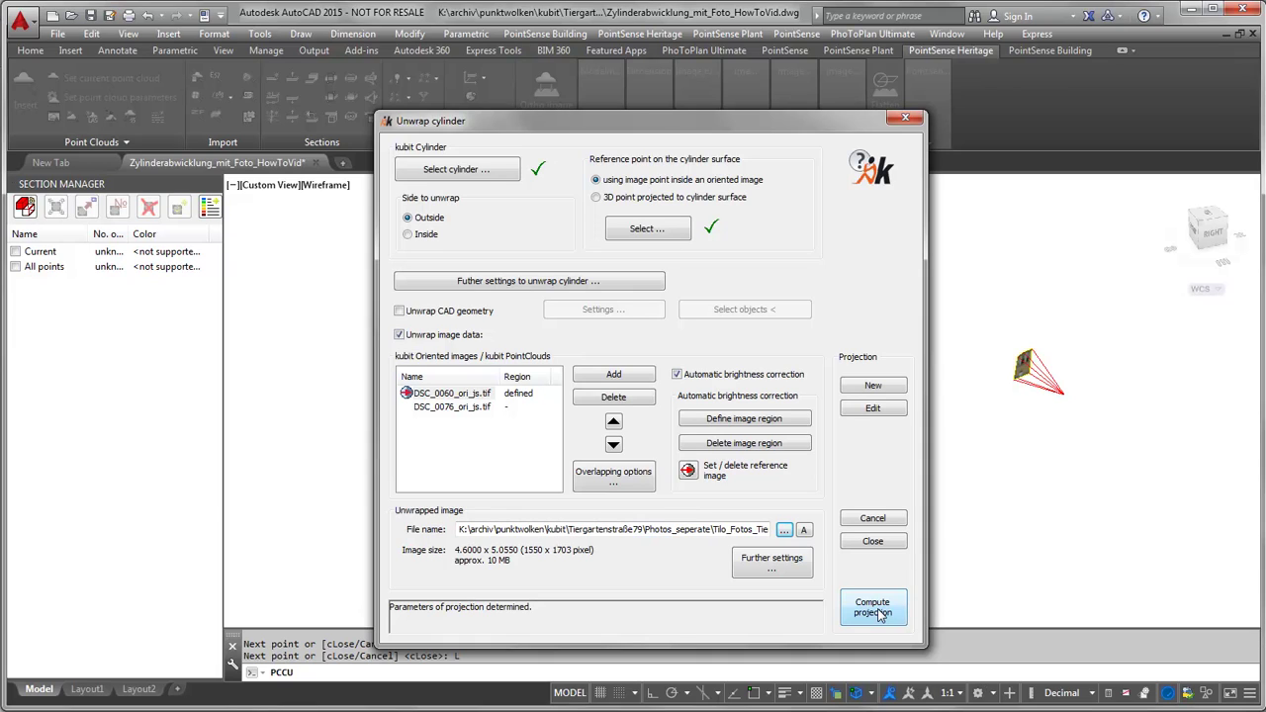
Step: Compute the cylinder projection and switch to the plan view of the unwrapped image
left_click(874, 608)
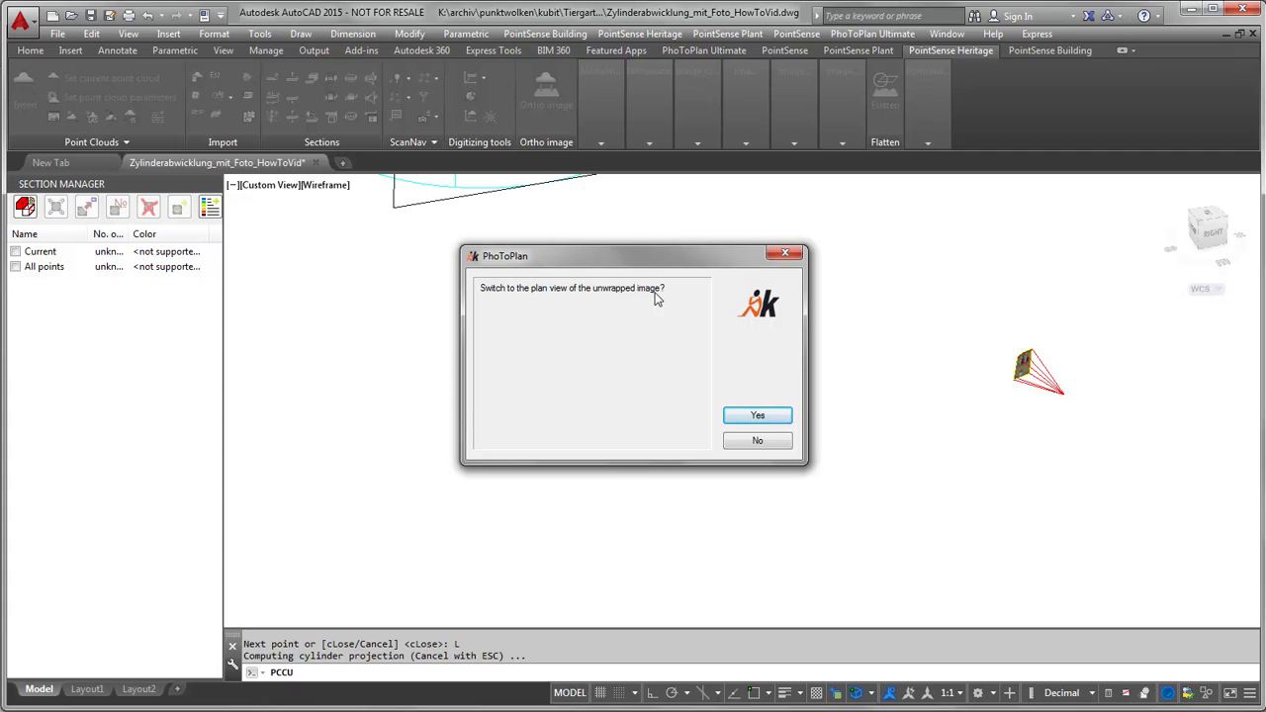
left_click(758, 417)
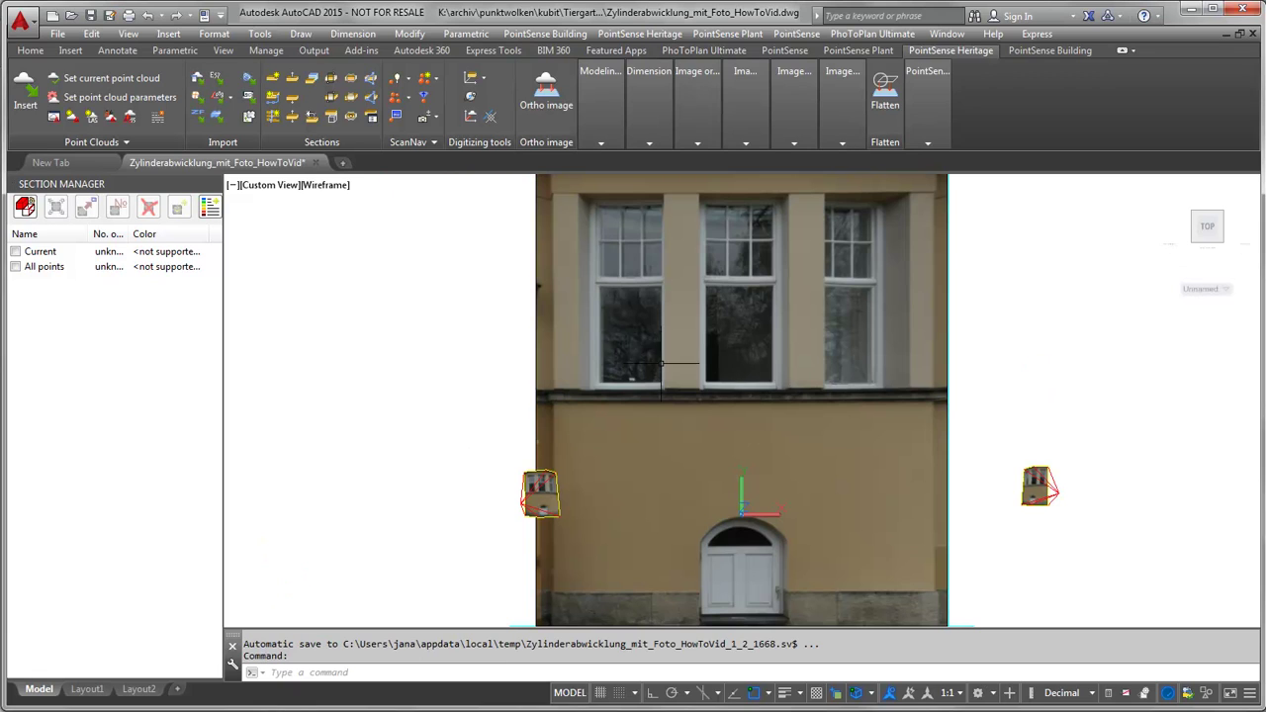
scroll(741, 251, "down", 2)
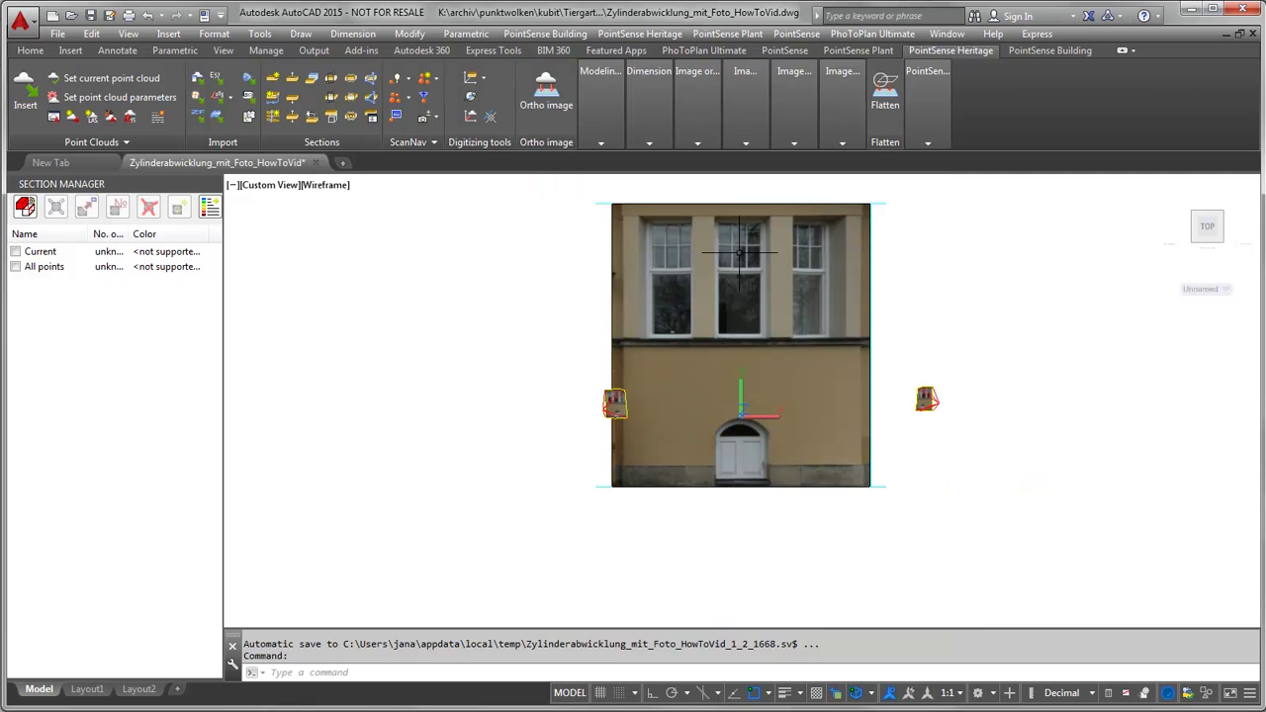
Step: Compare the unwrapped image in 3D with the cylinder and the point cloud, showing the Current section temporarily
middle_click_drag(683, 230, 604, 318, "shift")
left_click(16, 253)
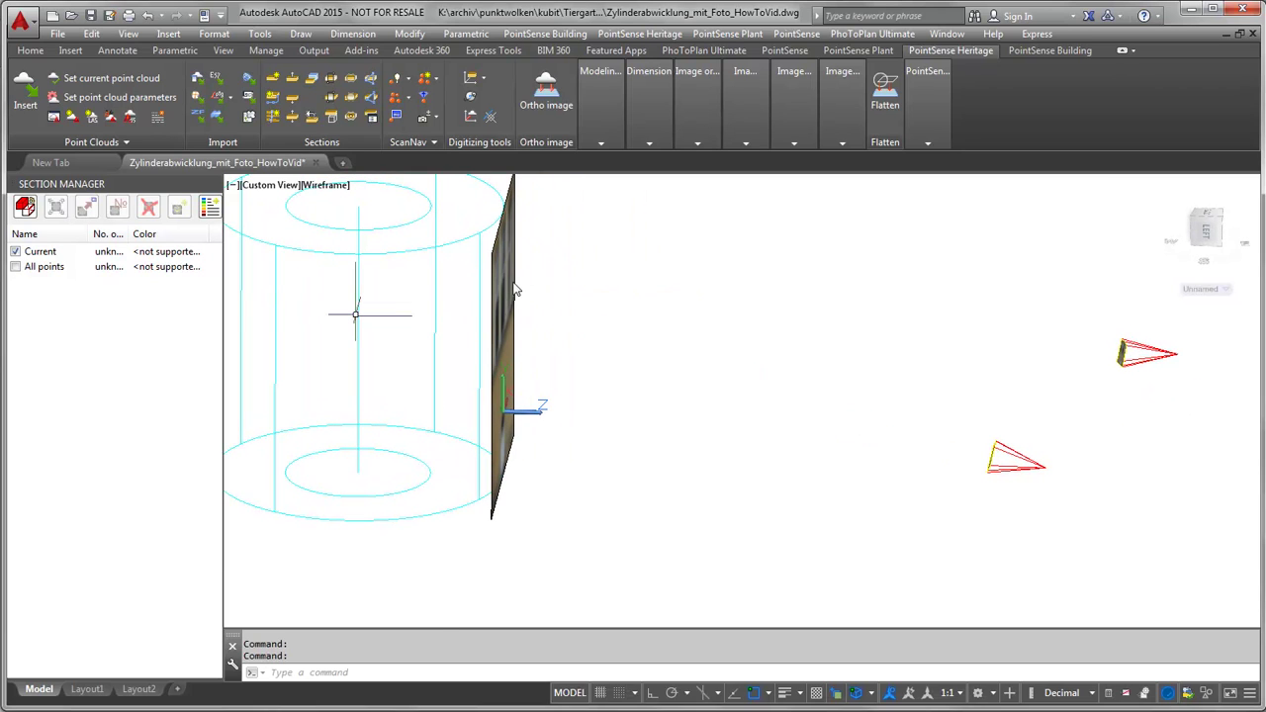
mouse_move(574, 274)
middle_mouse_down("shift")
mouse_move(525, 311)
mouse_move(479, 322)
mouse_move(436, 242)
mouse_move(109, 248)
middle_mouse_up("shift")
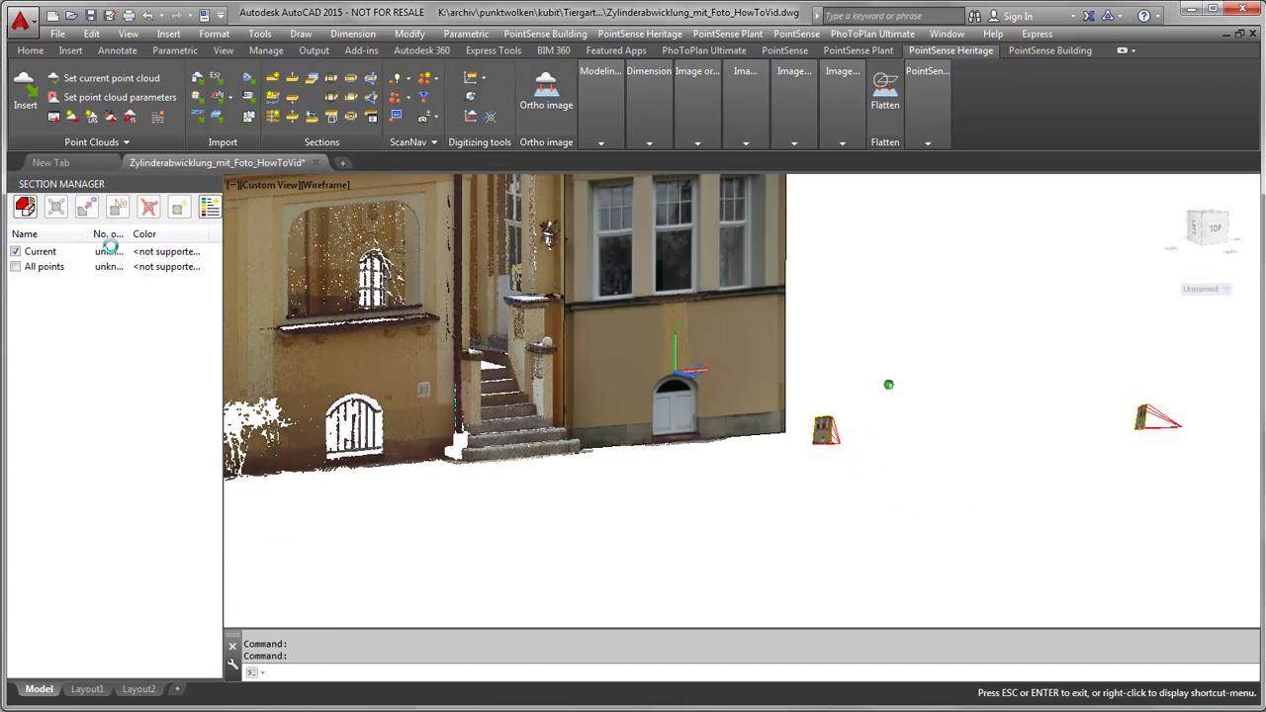
left_click(14, 251)
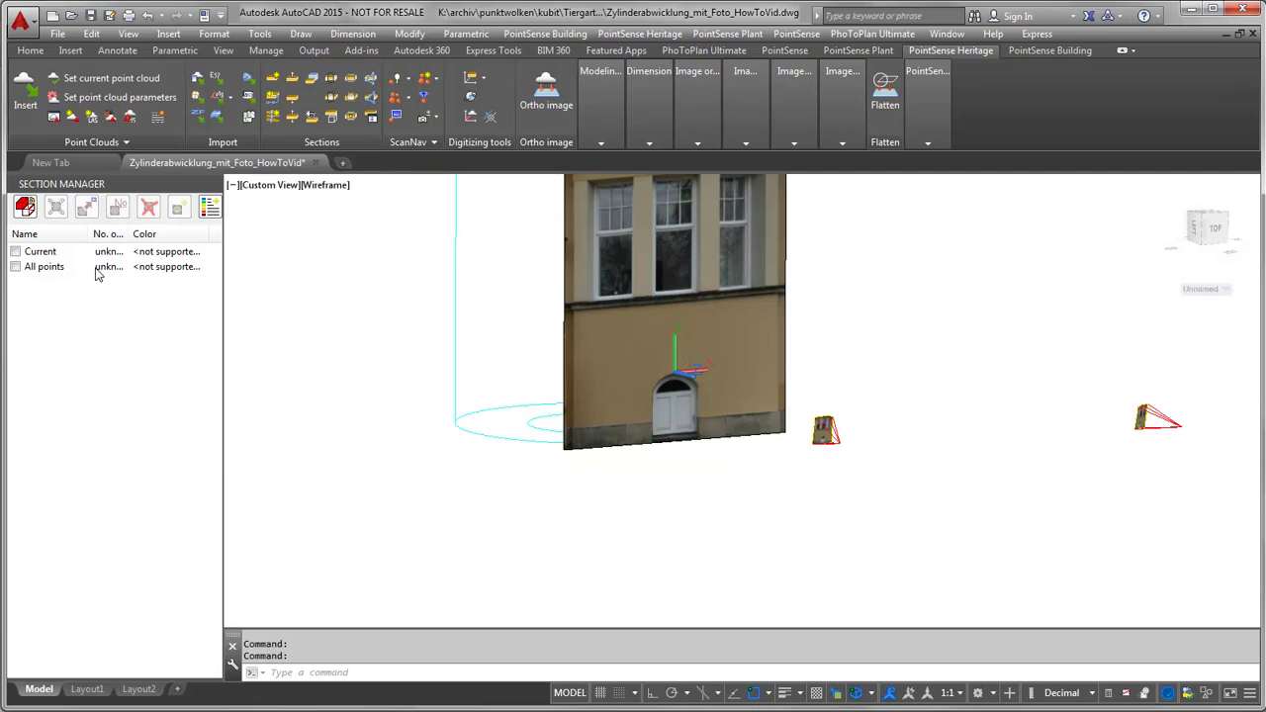
Step: Restore the plan view of the current UCS with the PLAN command and frame the unwrapped facade image
left_click(620, 674)
type("_plan")
key("Return")
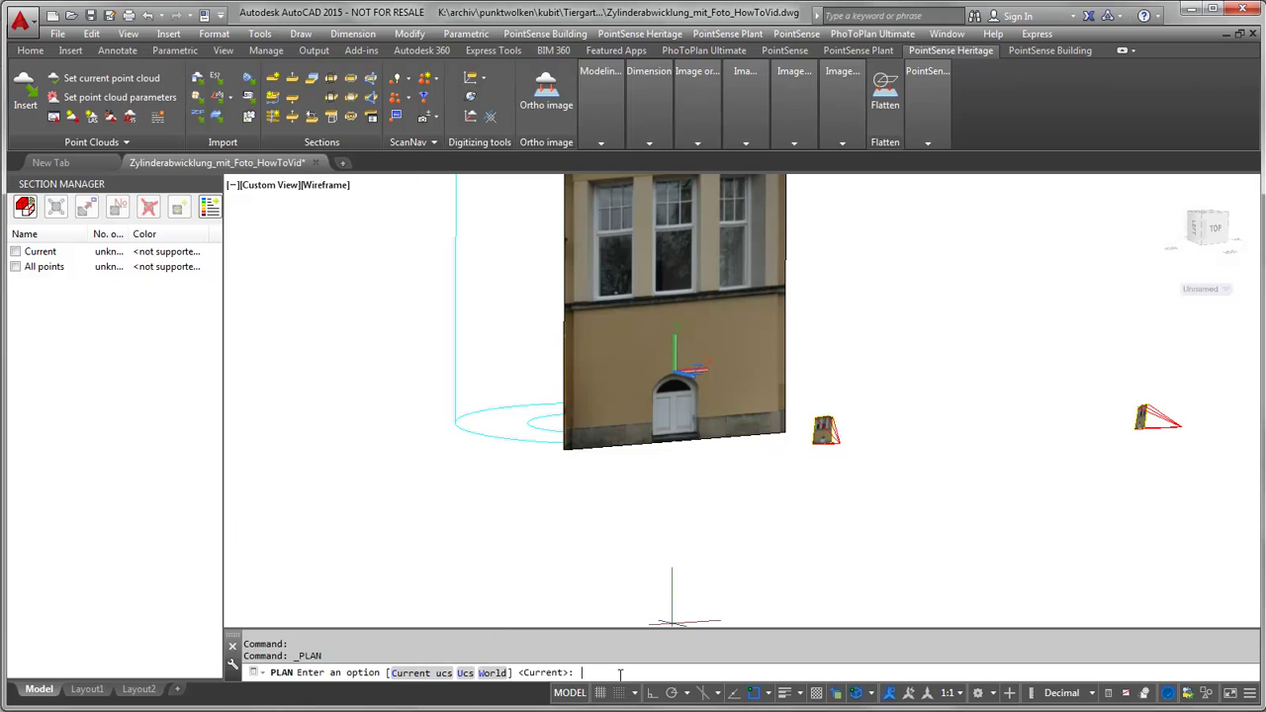
key("Return")
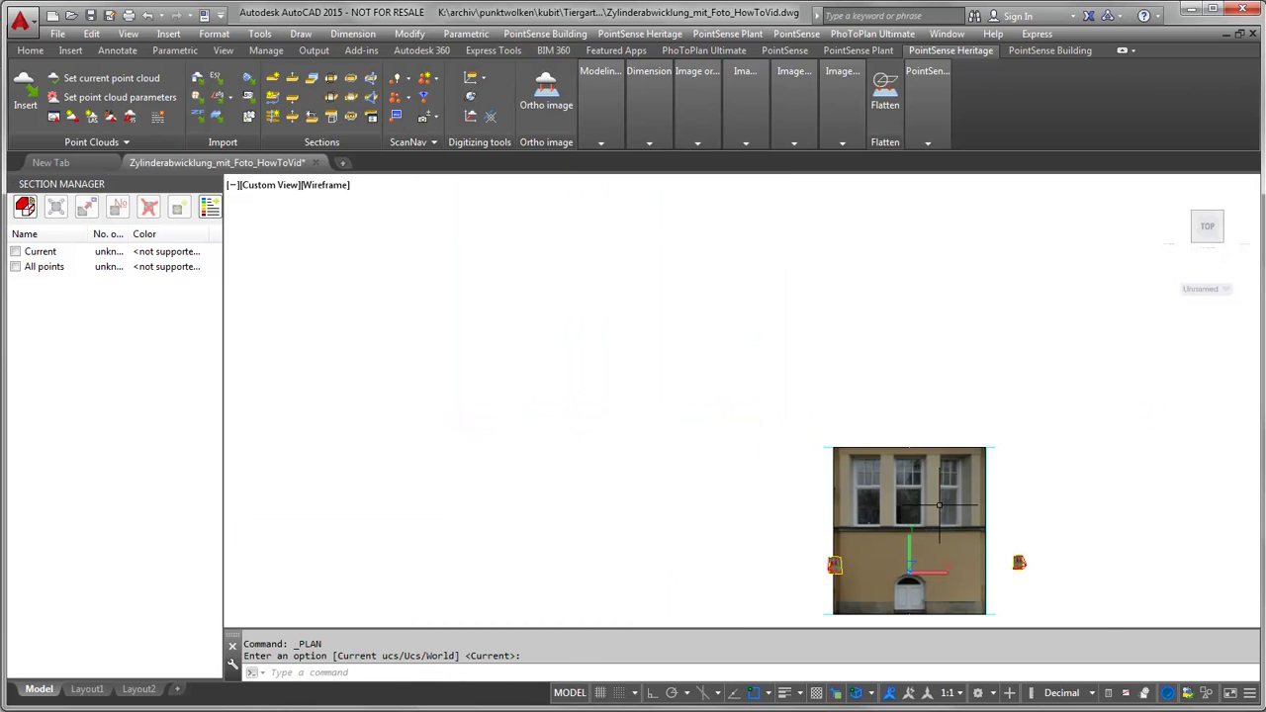
scroll(940, 504, "up", 7)
middle_click_drag(904, 429, 831, 326)
scroll(829, 325, "down", 3)
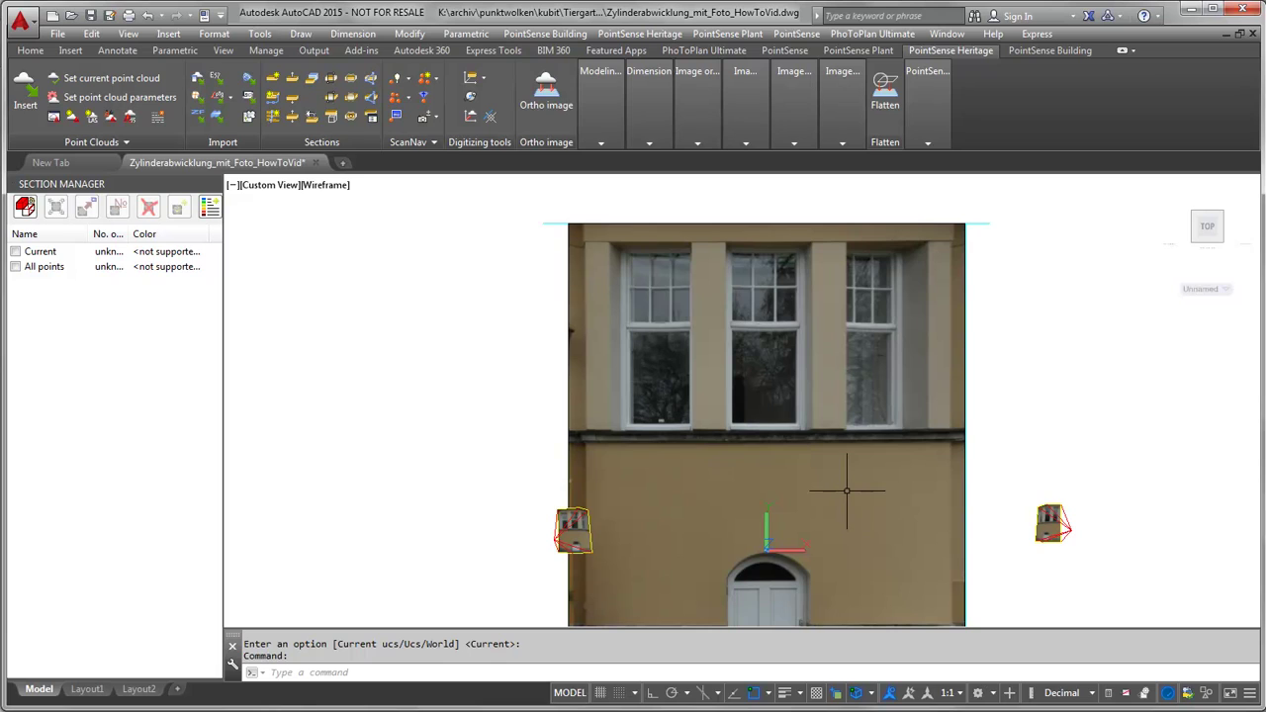
mouse_move(843, 504)
middle_mouse_down()
mouse_move(811, 418)
mouse_move(812, 438)
middle_mouse_up()
key("Escape")
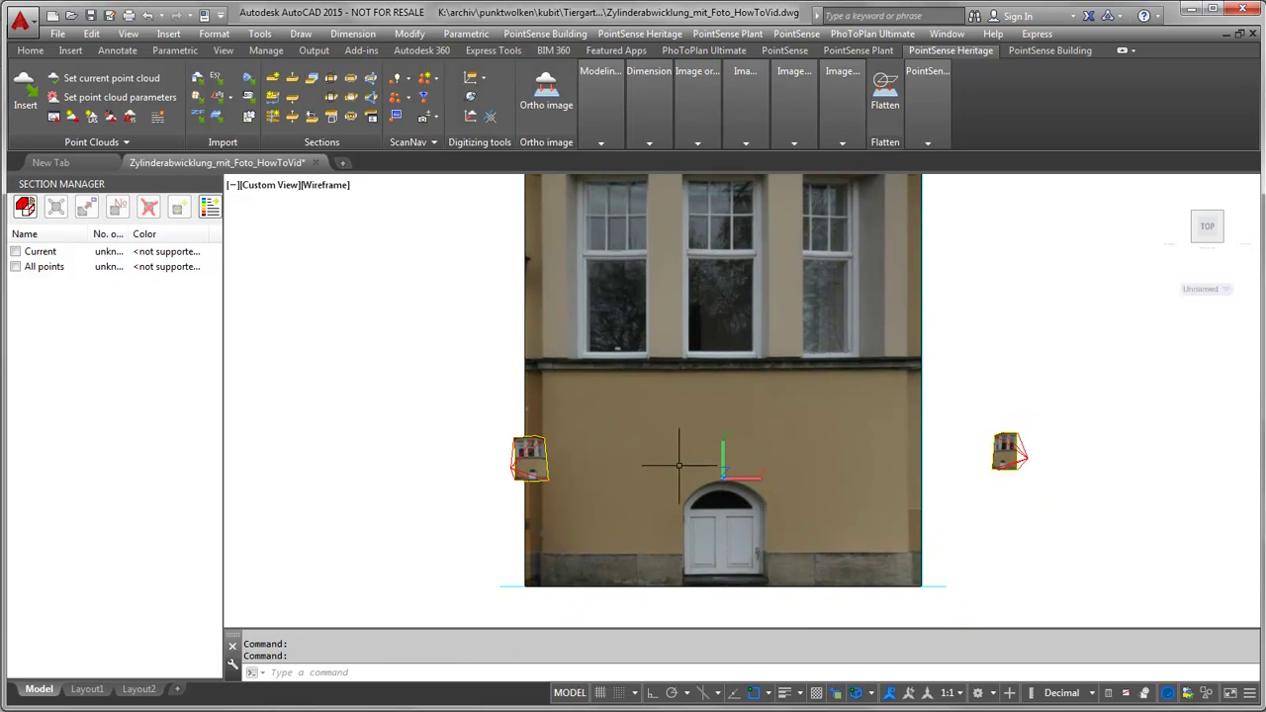
Step: Erase one leftover object from the drawing and make Geometry the current layer
middle_click_drag(769, 388, 730, 413)
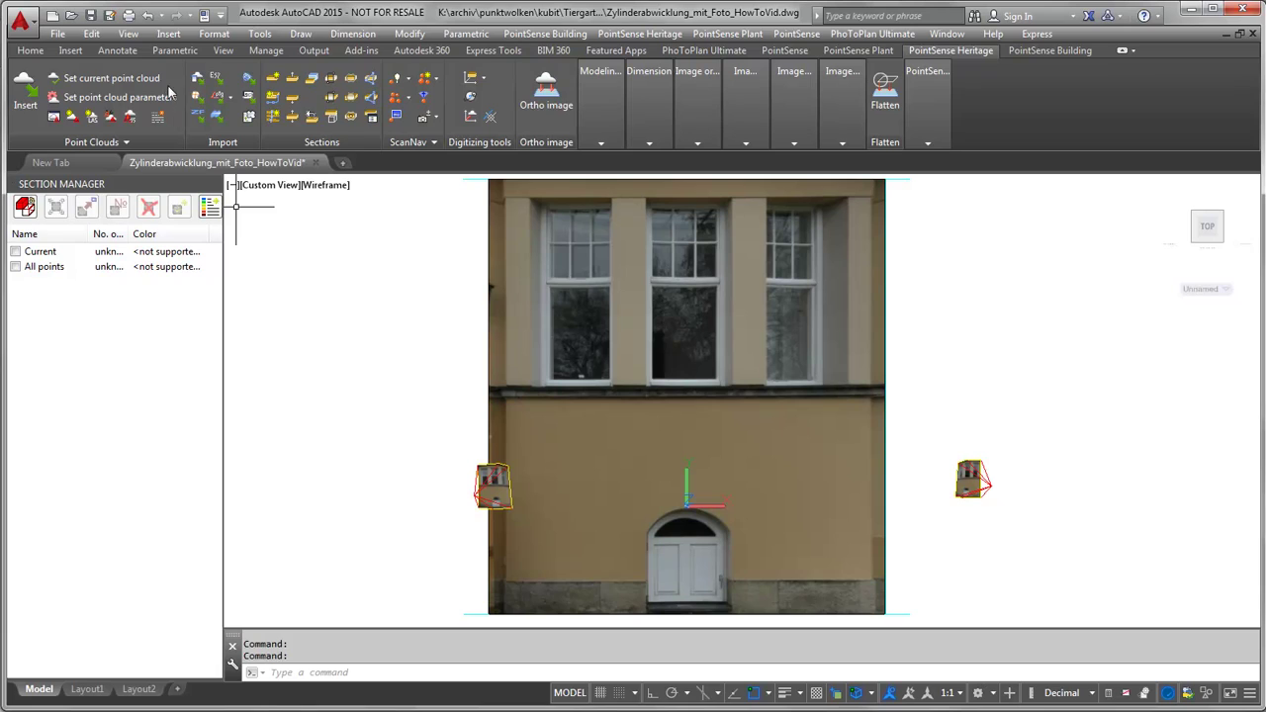
left_click(30, 50)
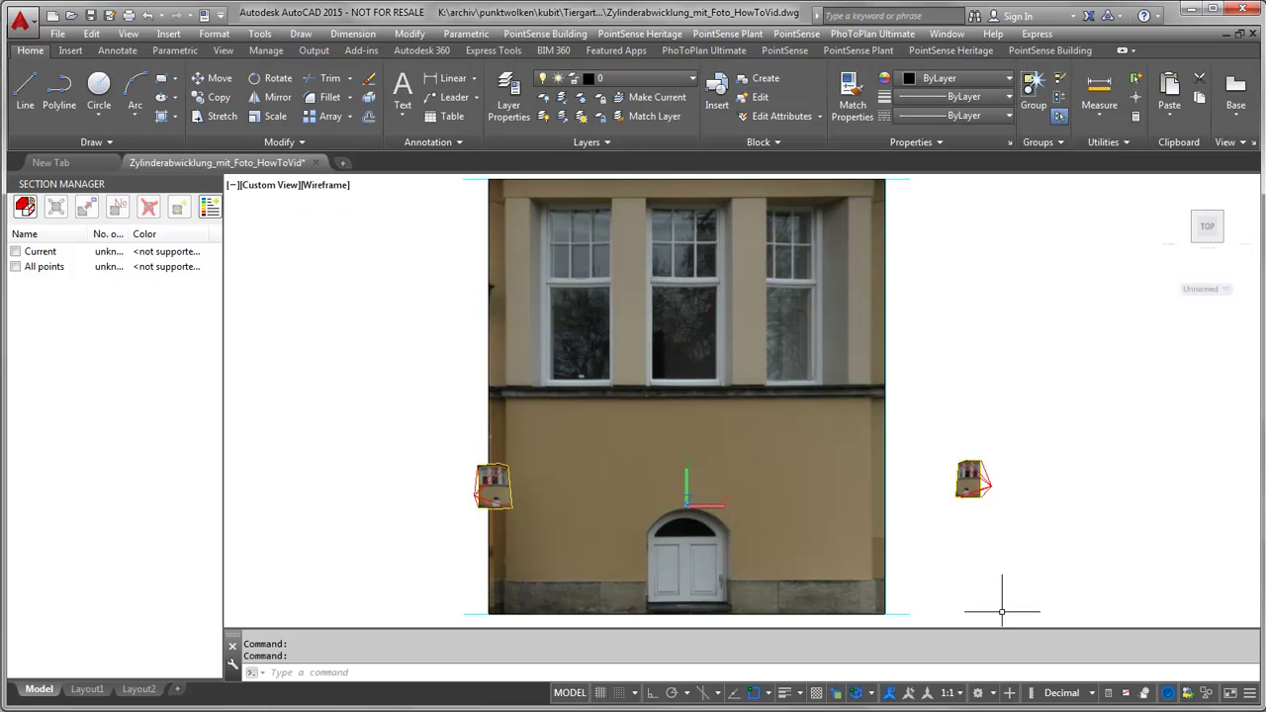
key("Delete")
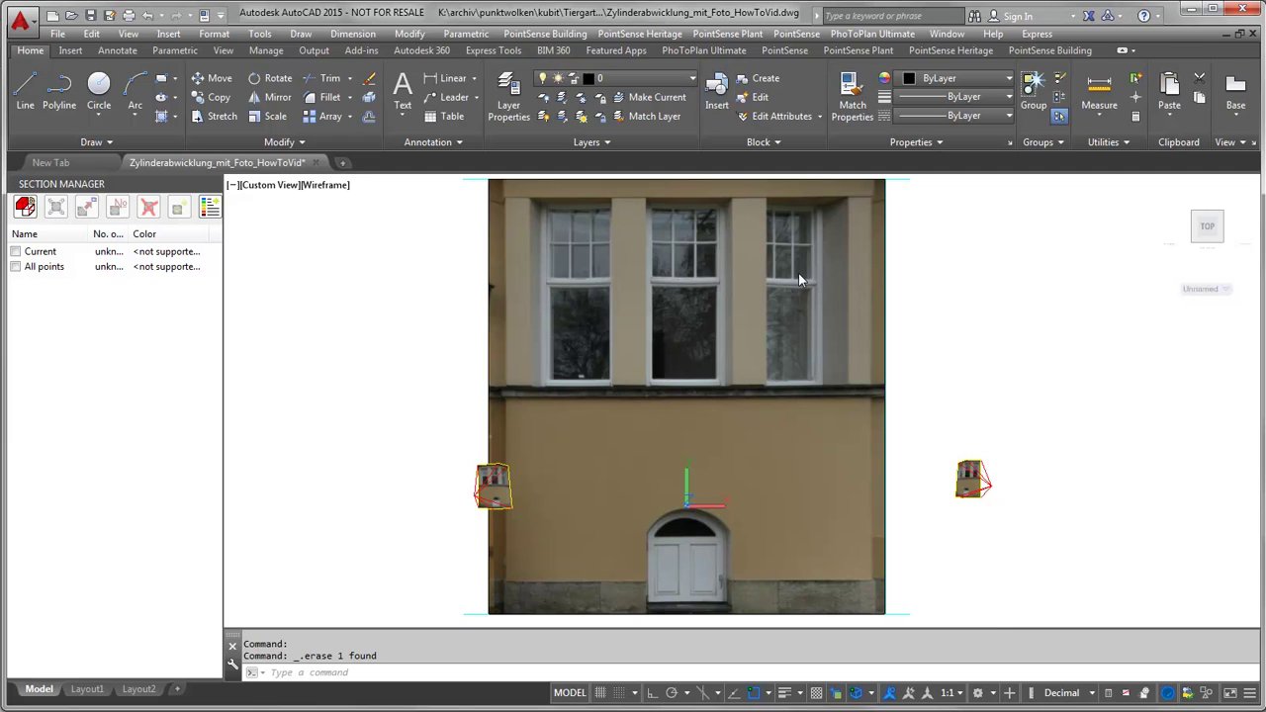
left_click(690, 83)
left_click(618, 161)
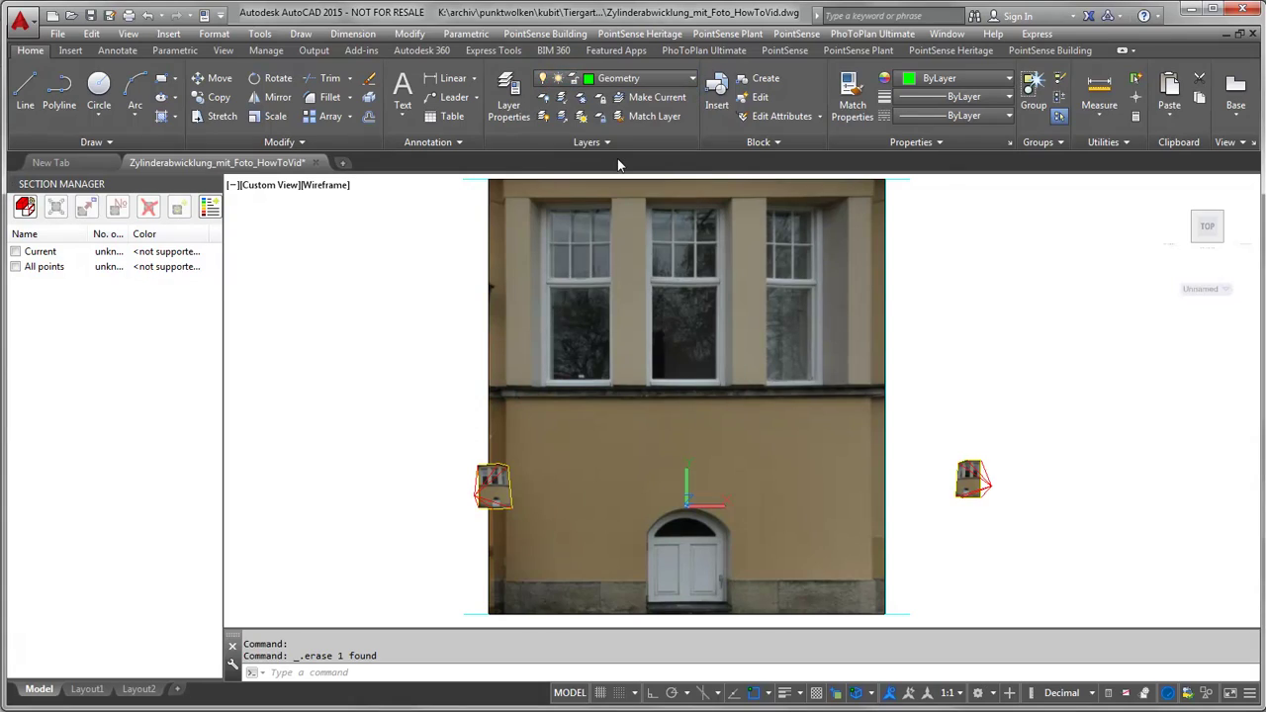
Step: Turn off object snap and 3D object snap, and dimension the leftmost window opening's width along its upper edge with a linear dimension
left_click(115, 50)
left_click(293, 96)
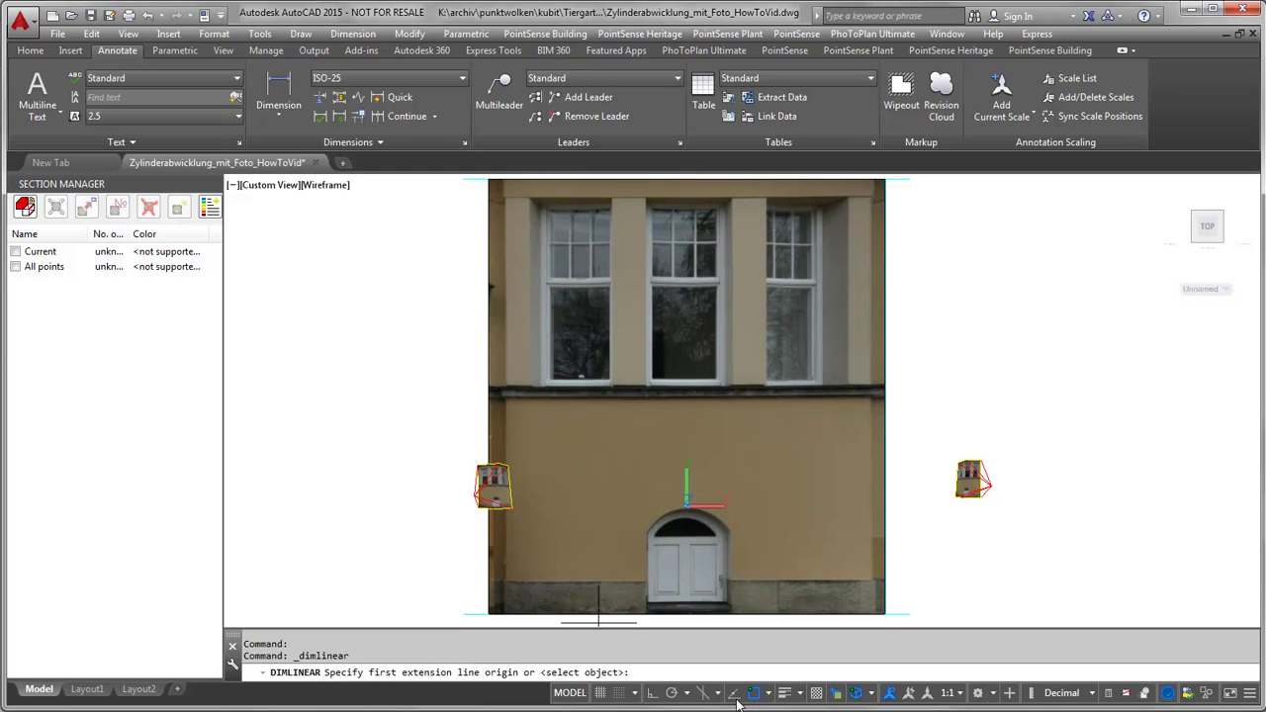
left_click(857, 694)
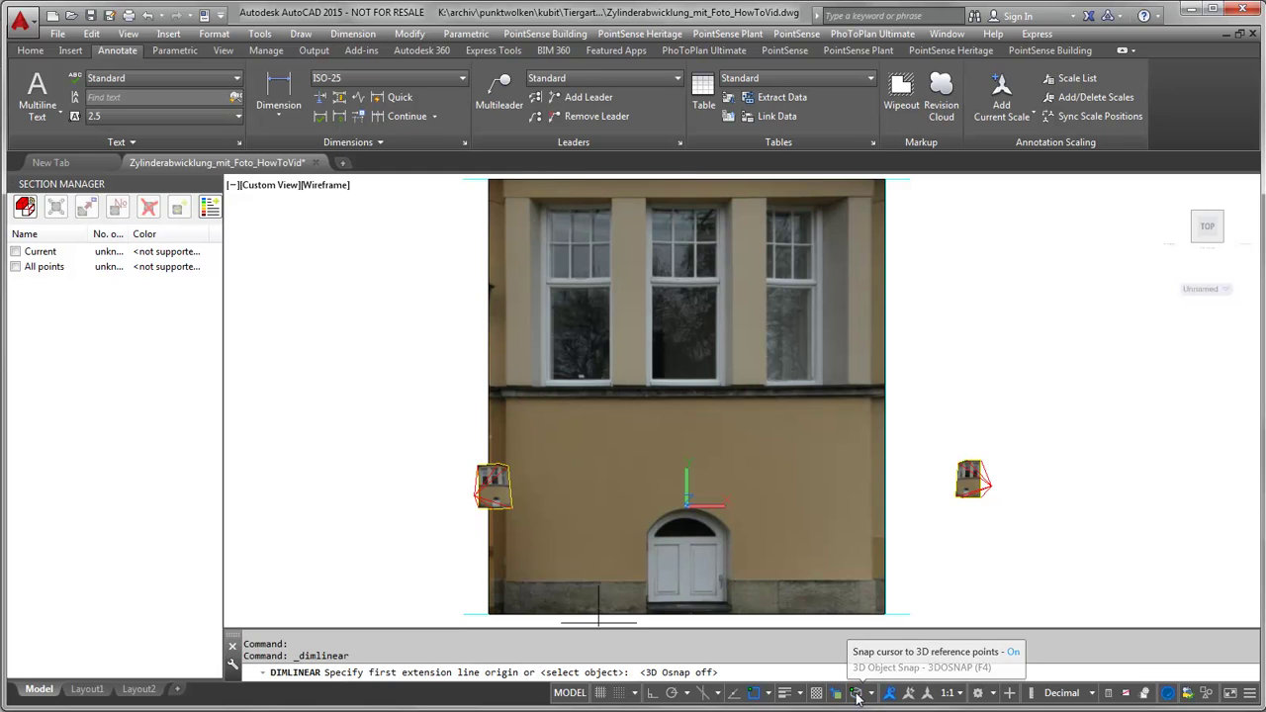
left_click(754, 693)
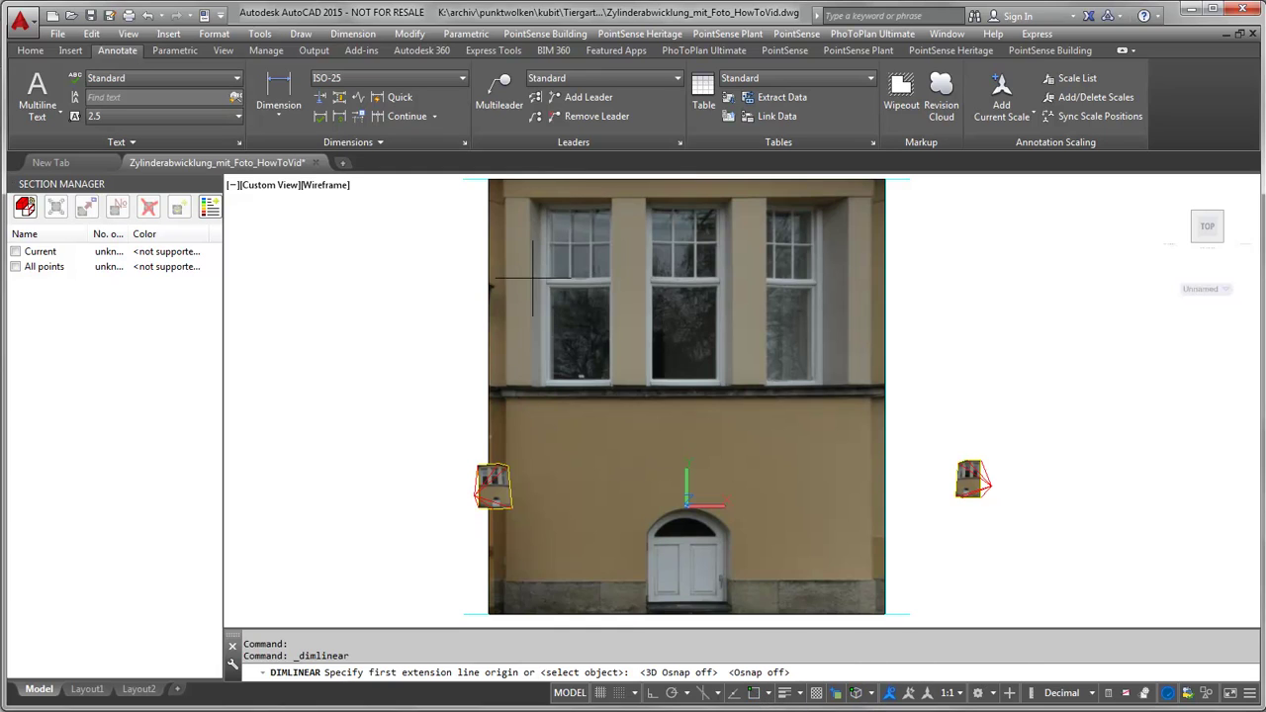
left_click(530, 197)
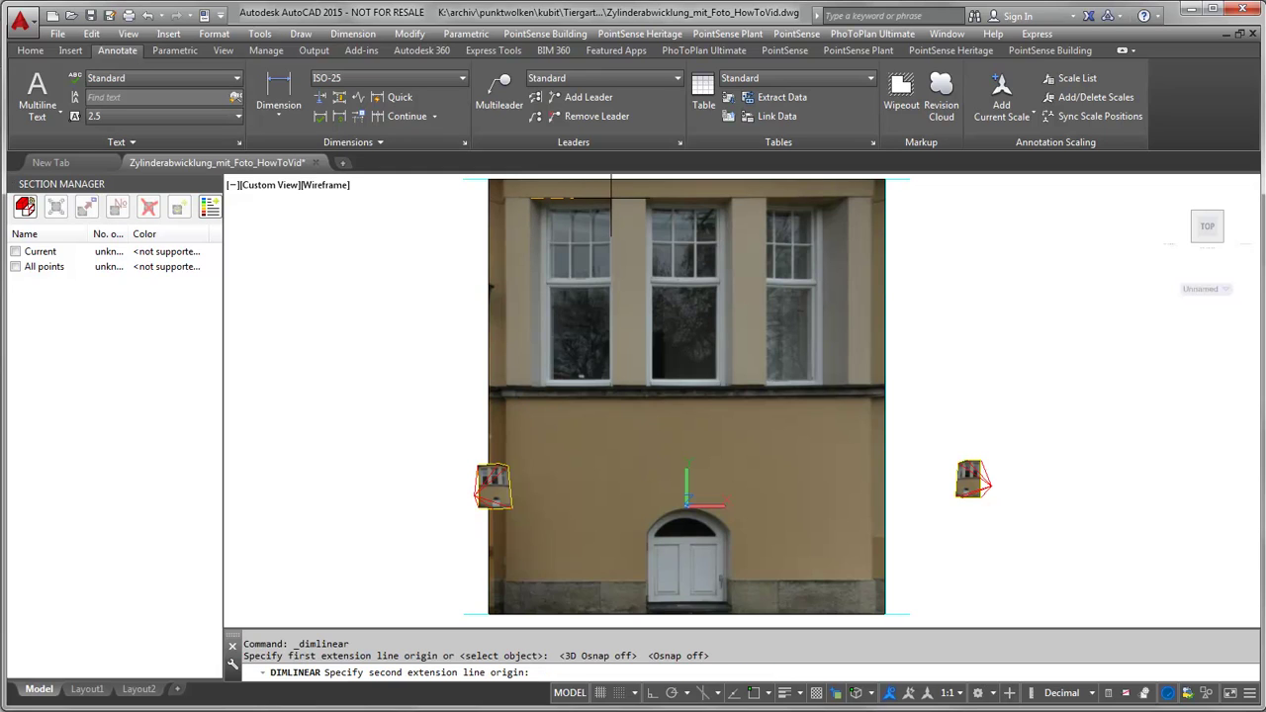
left_click(610, 197)
left_click(611, 188)
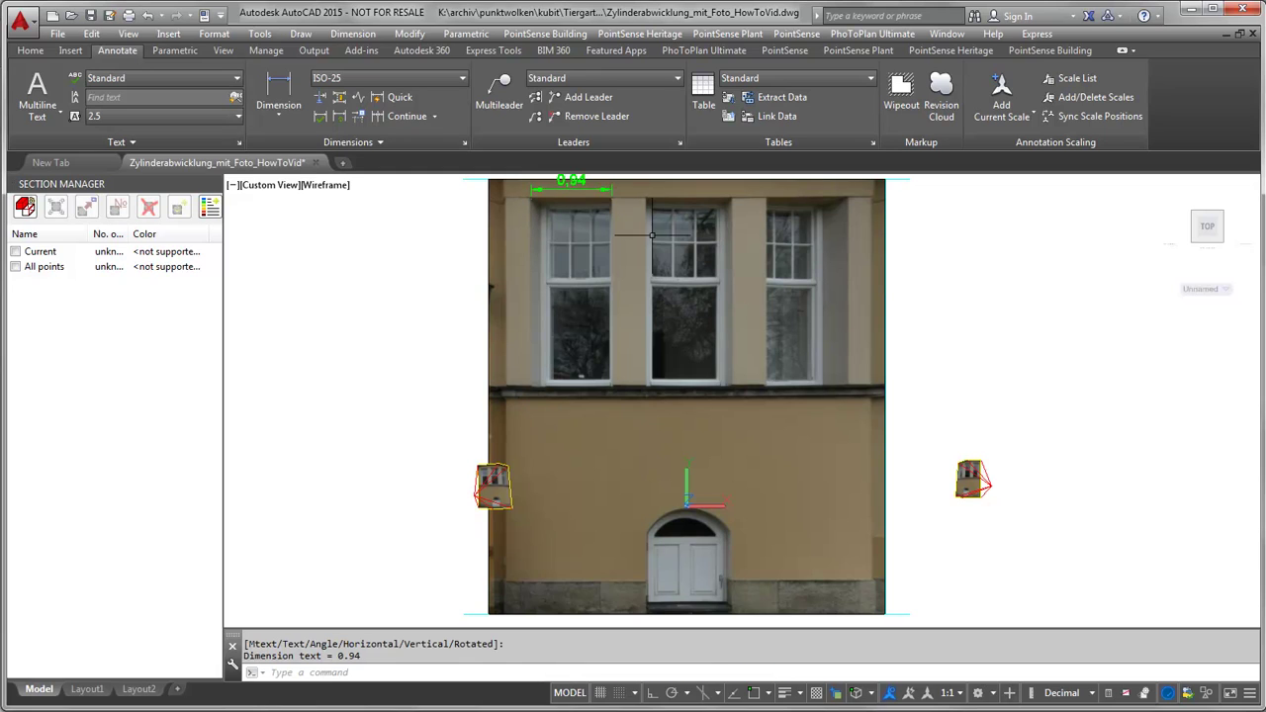
Step: Add a vertical linear dimension from the top of the door arch to the base of the facade image, placed beside the door
middle_click_drag(652, 236, 653, 260)
scroll(577, 197, "up", 4)
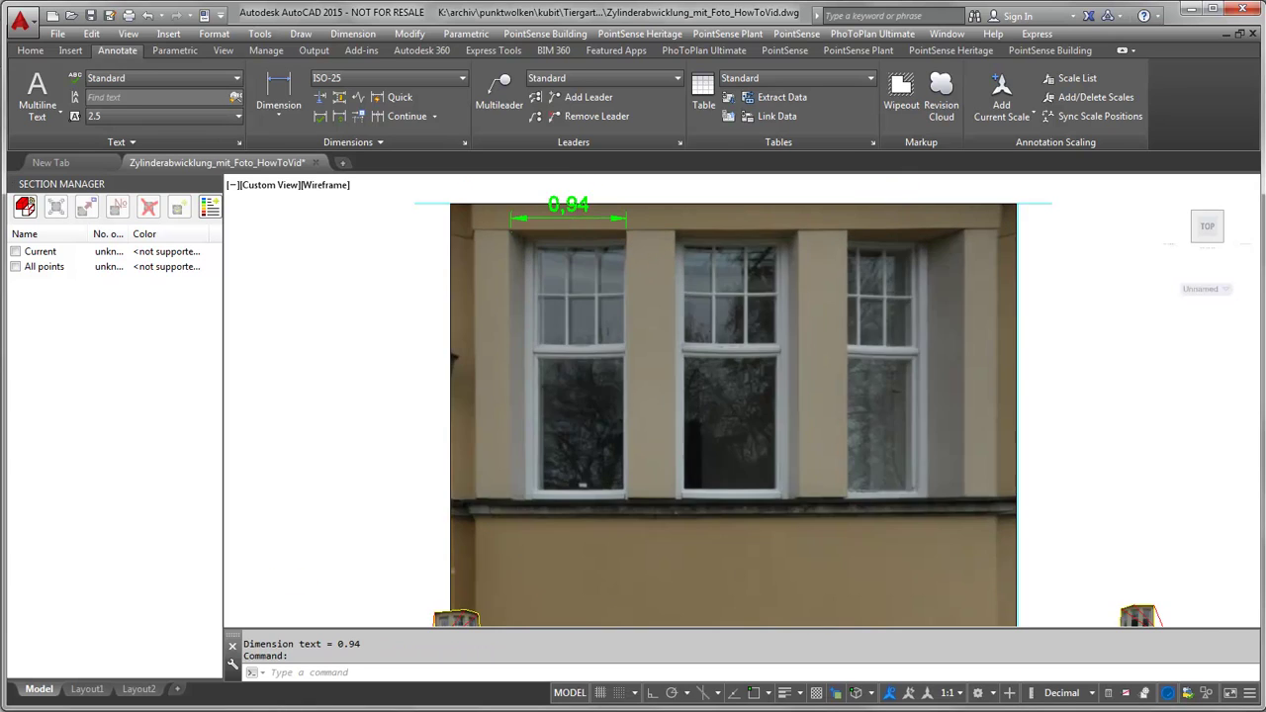
scroll(577, 197, "down", 3)
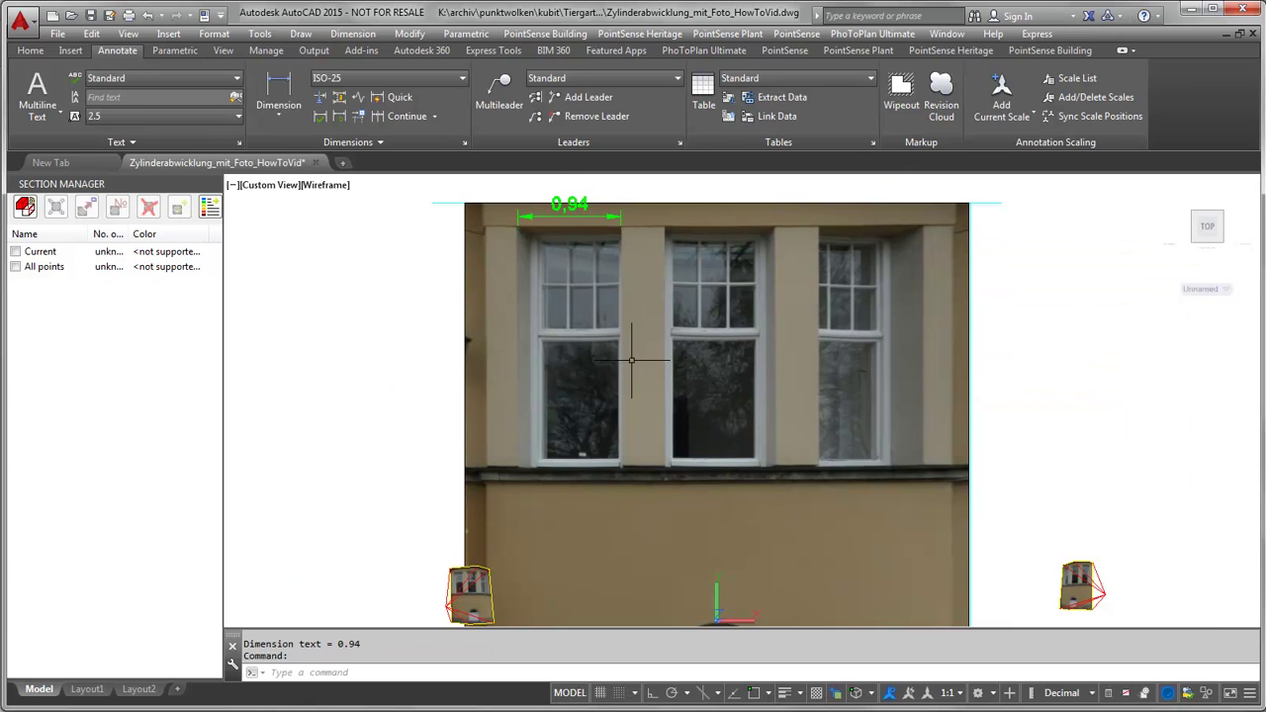
middle_click_drag(656, 360, 645, 208)
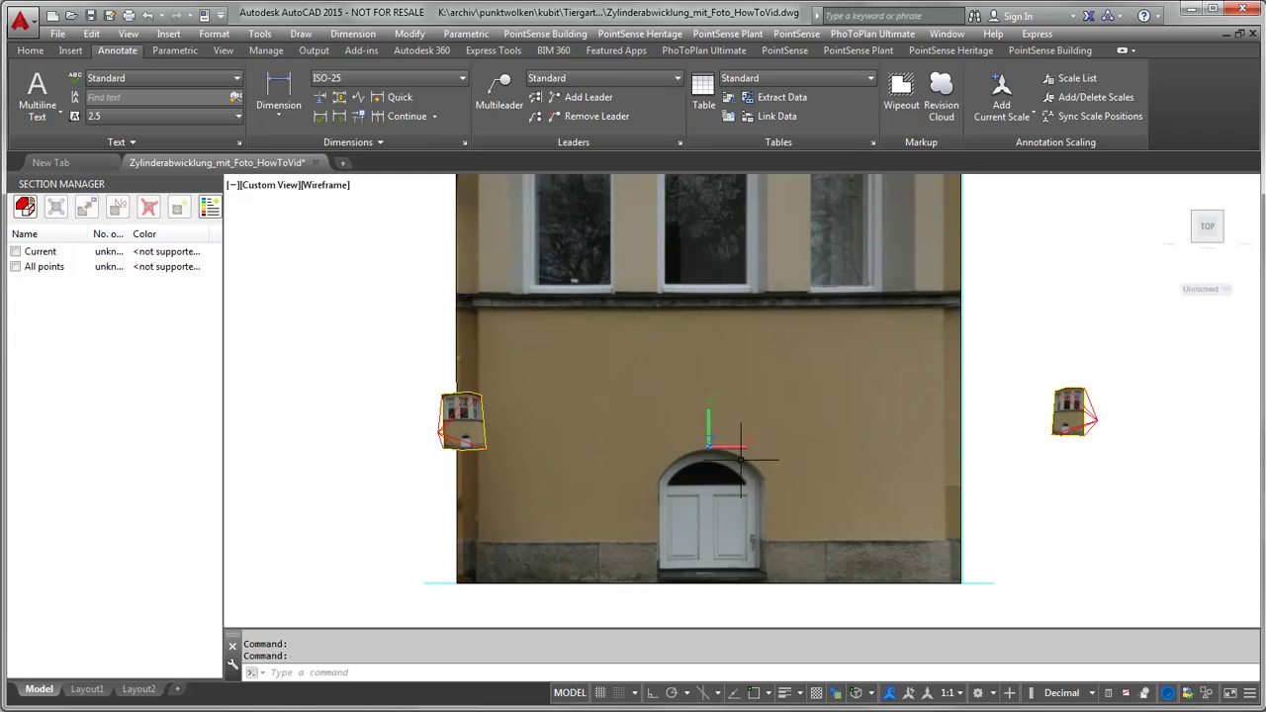
type("dli")
key("Return")
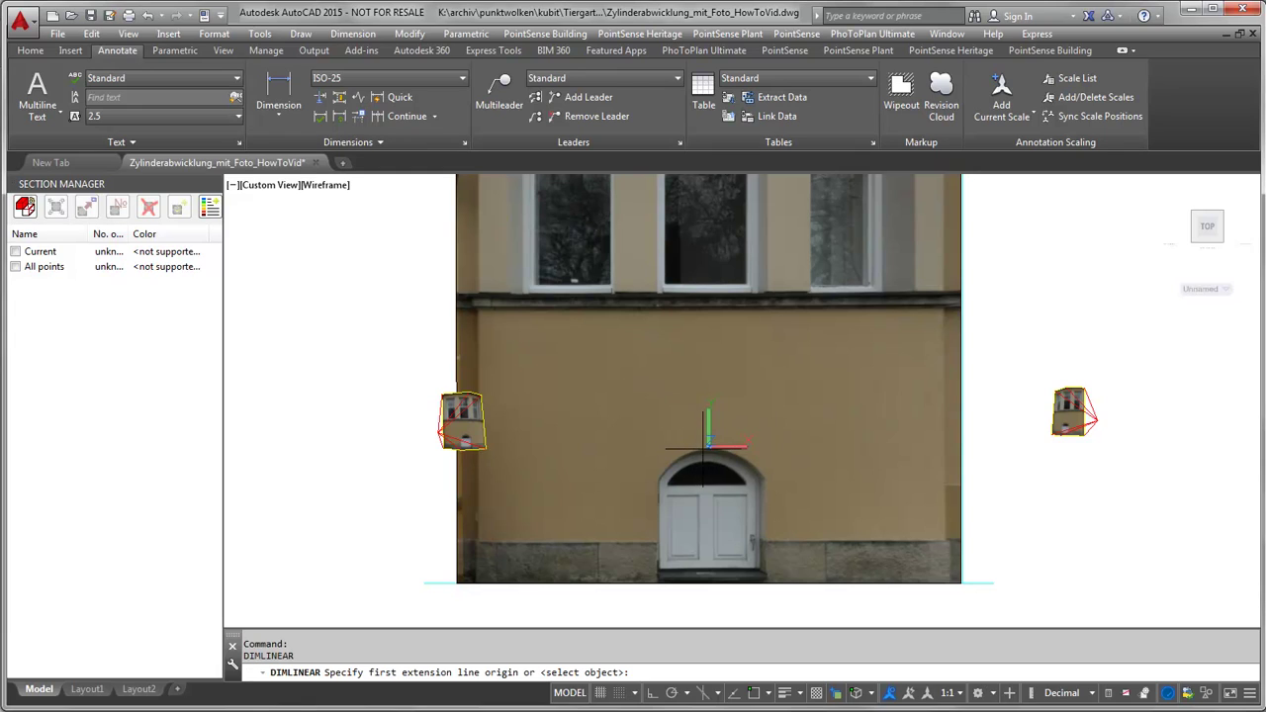
left_click(708, 450)
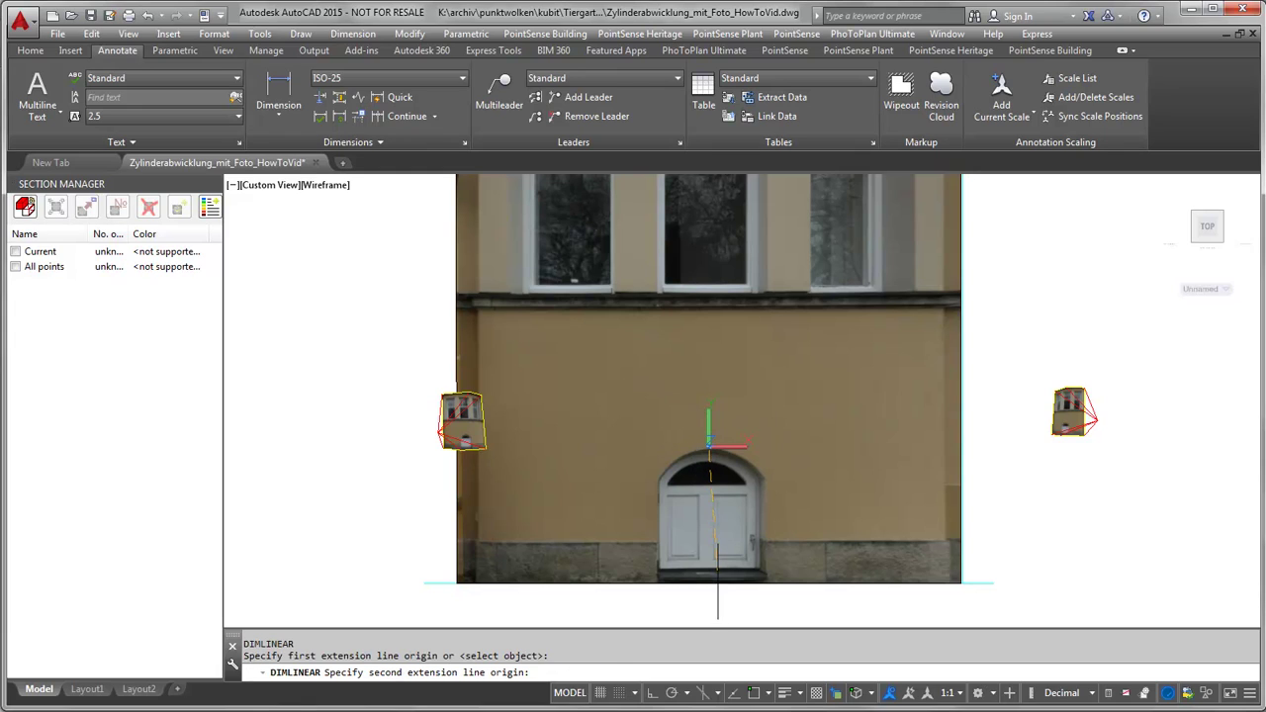
left_click(711, 583)
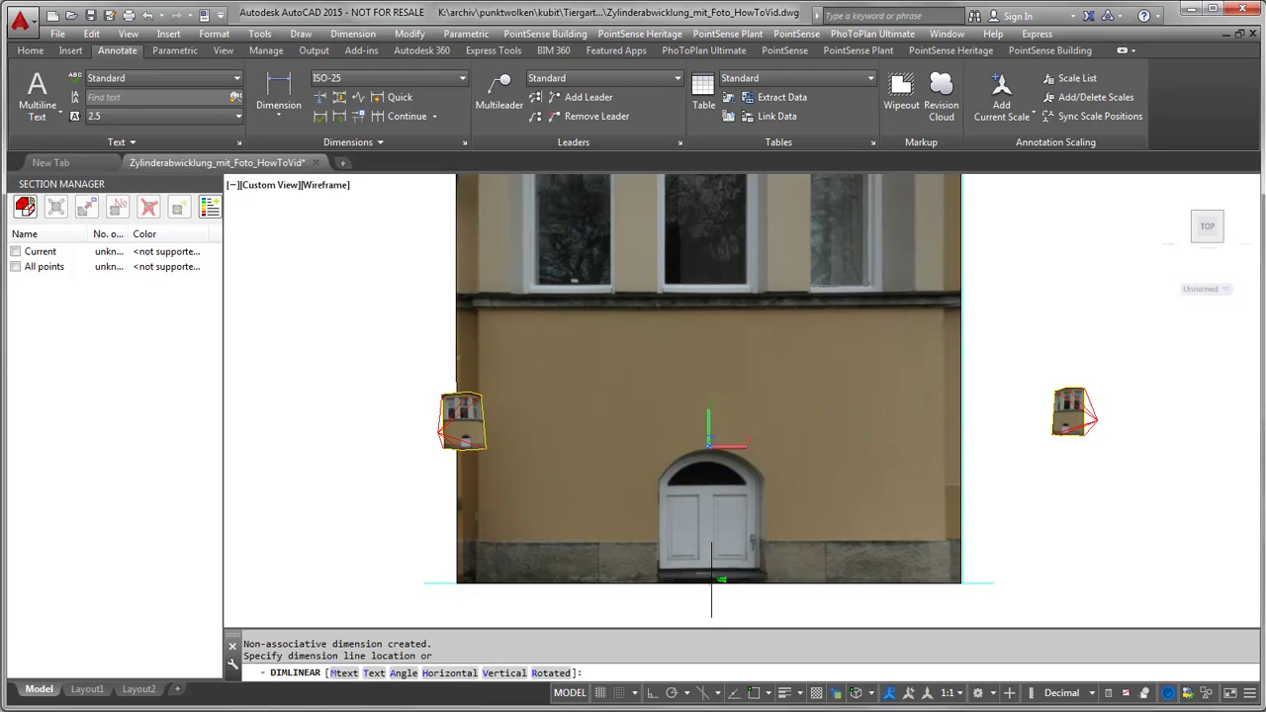
left_click(797, 561)
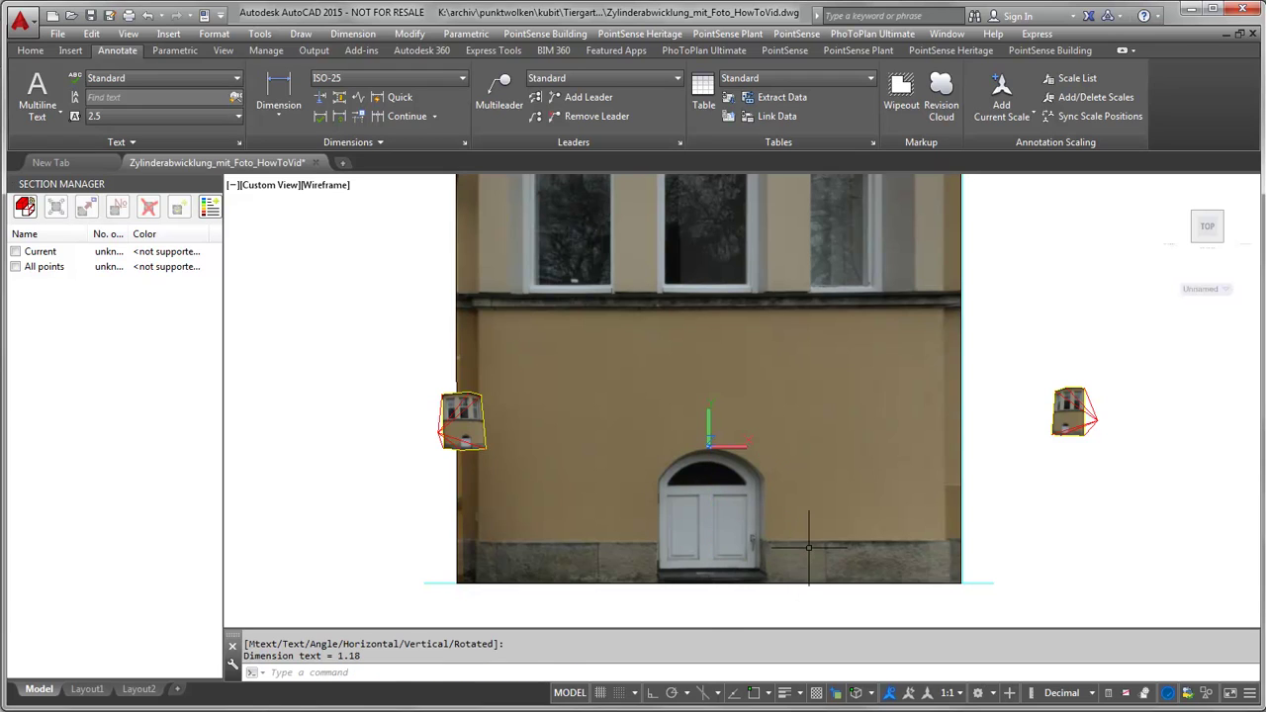
Step: Inspect the dimensioned facade image, both as a whole and close up around the windows
scroll(797, 561, "down", 2)
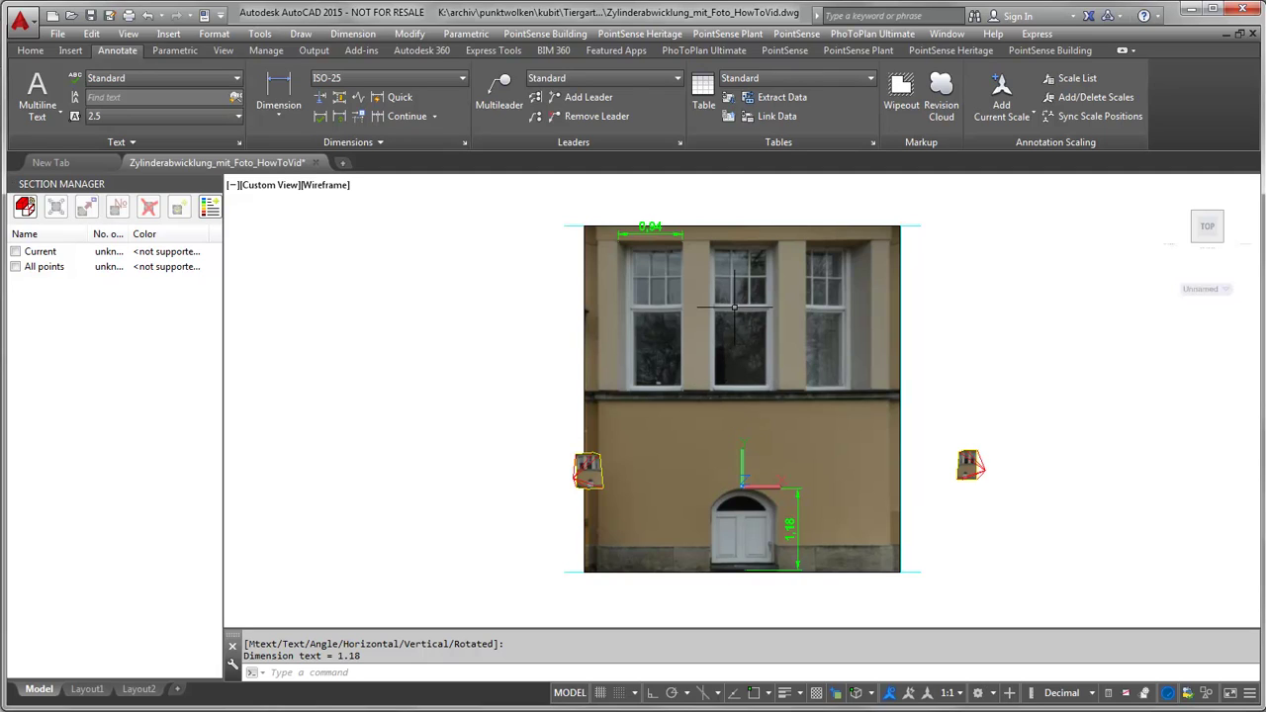
scroll(734, 308, "up", 4)
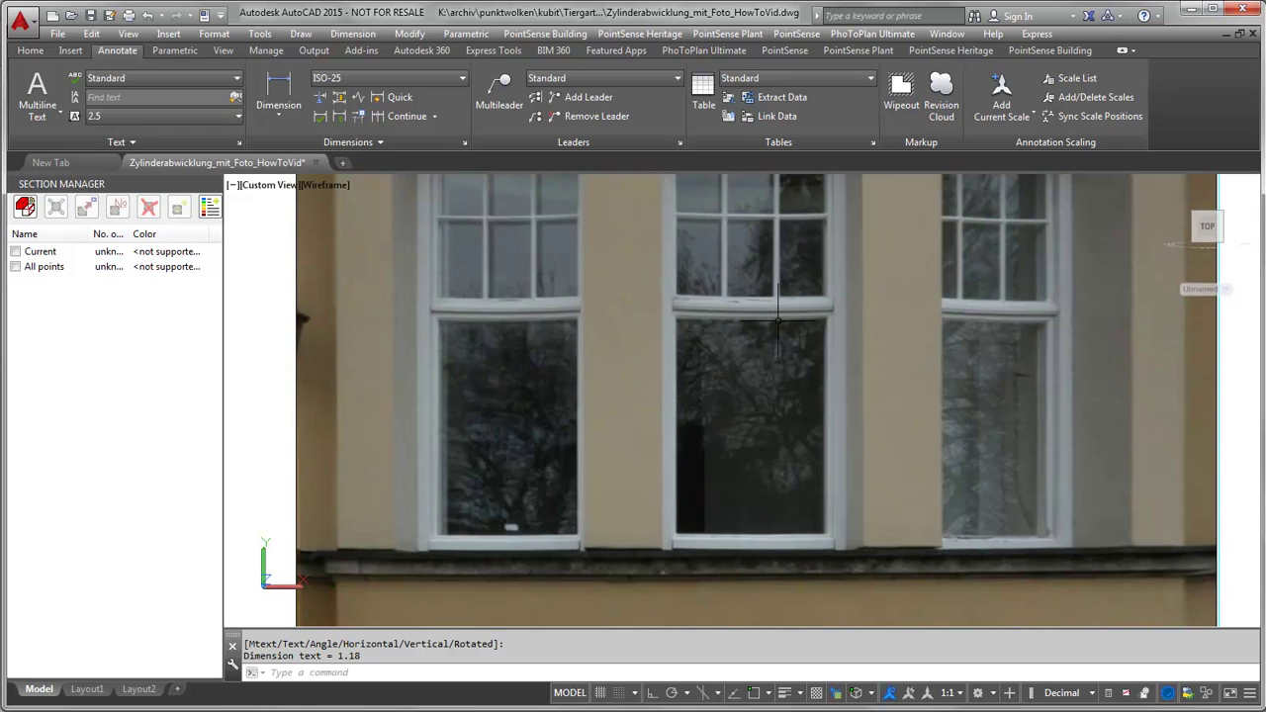
scroll(791, 302, "down", 2)
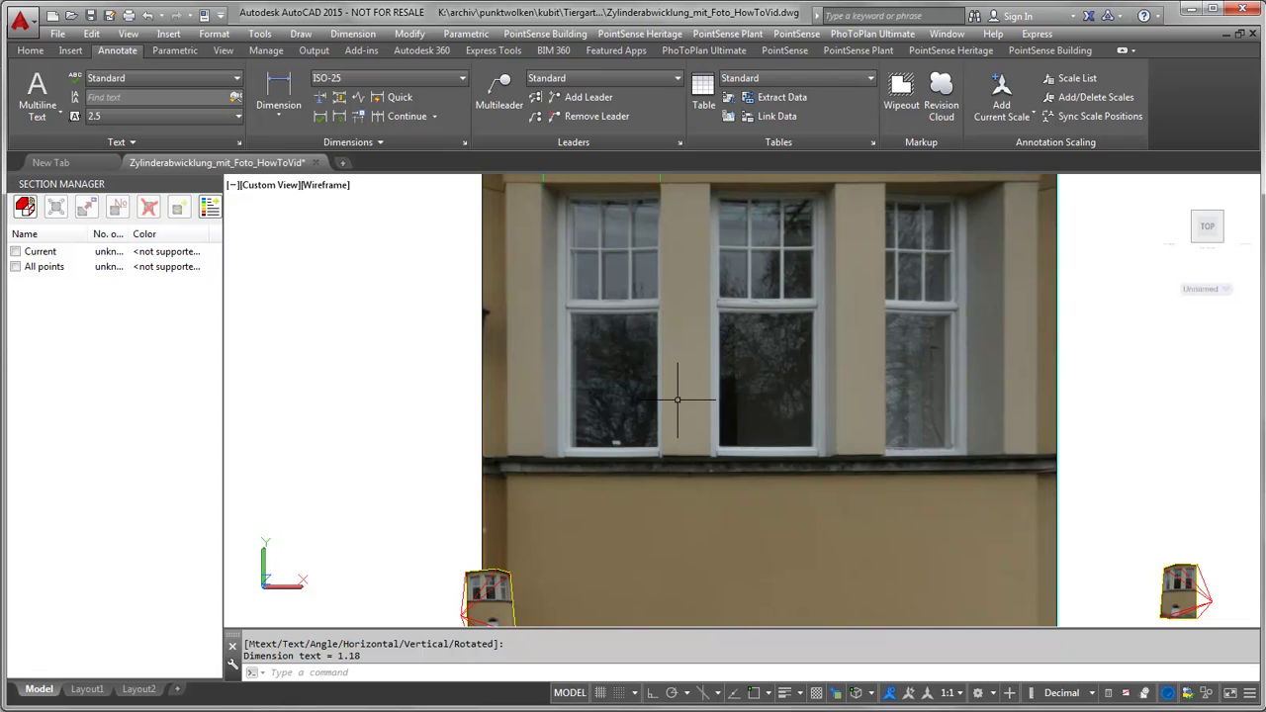
scroll(677, 400, "down", 2)
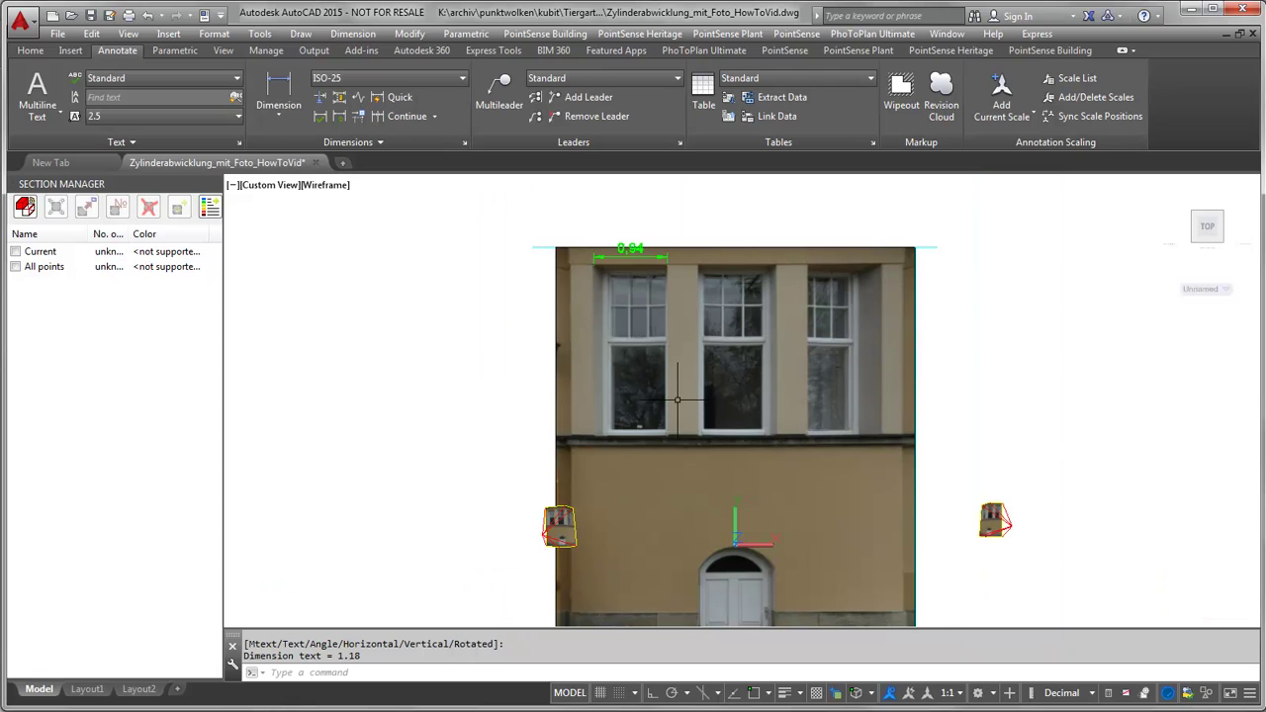
mouse_move(695, 465)
middle_mouse_down()
mouse_move(688, 411)
mouse_move(687, 435)
middle_mouse_up()
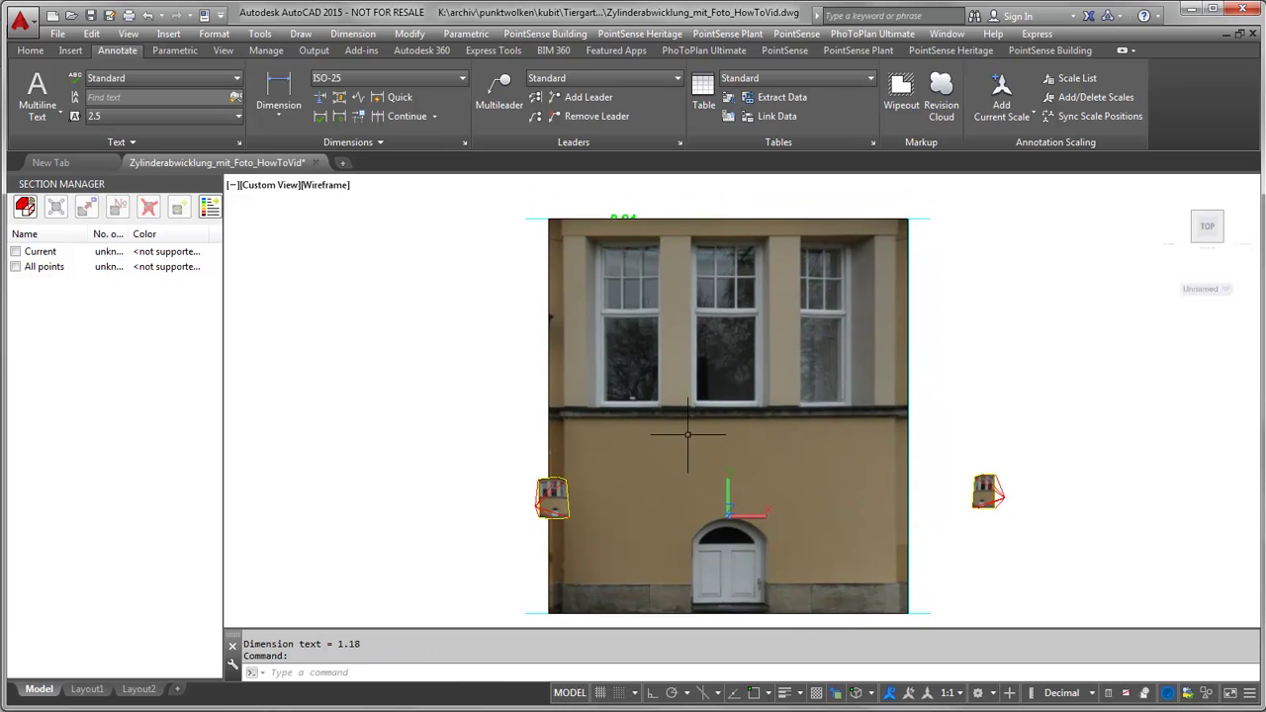
scroll(688, 435, "up", 2)
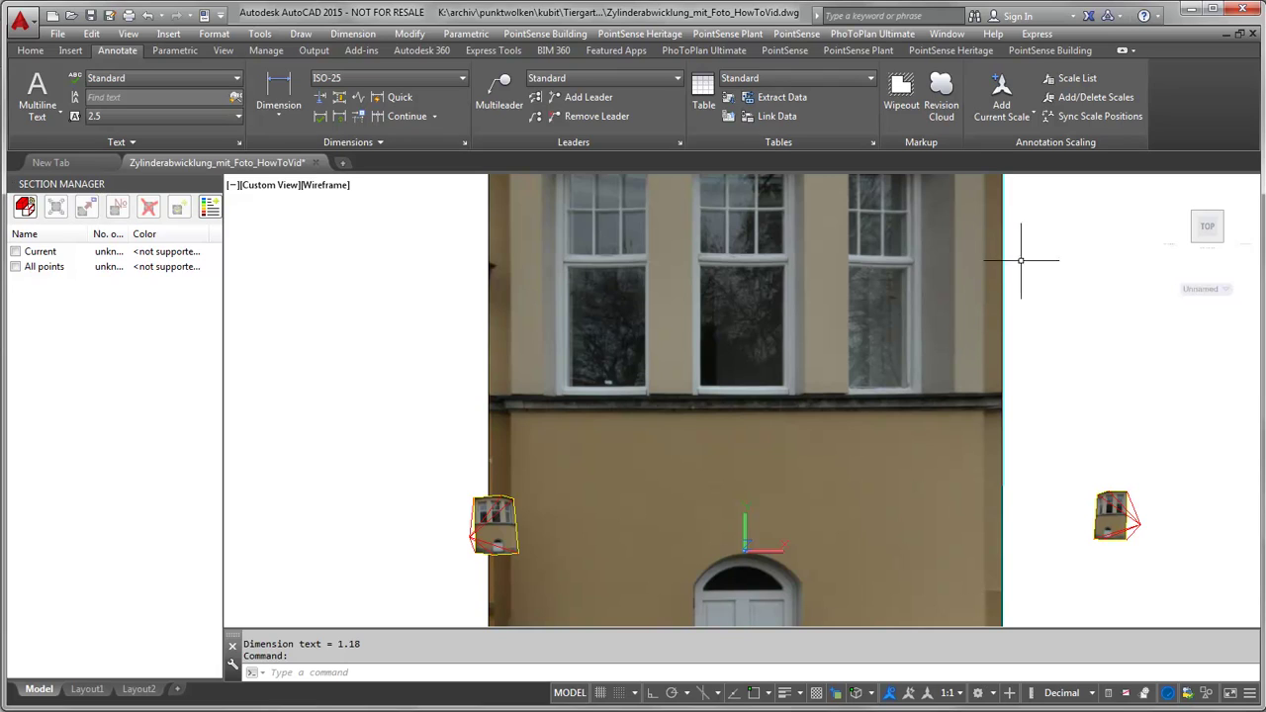
Step: Close the current drawing without saving and open Zylinderabwicklung_ohne_Foto.dwg from the Jana folder
left_click(1253, 34)
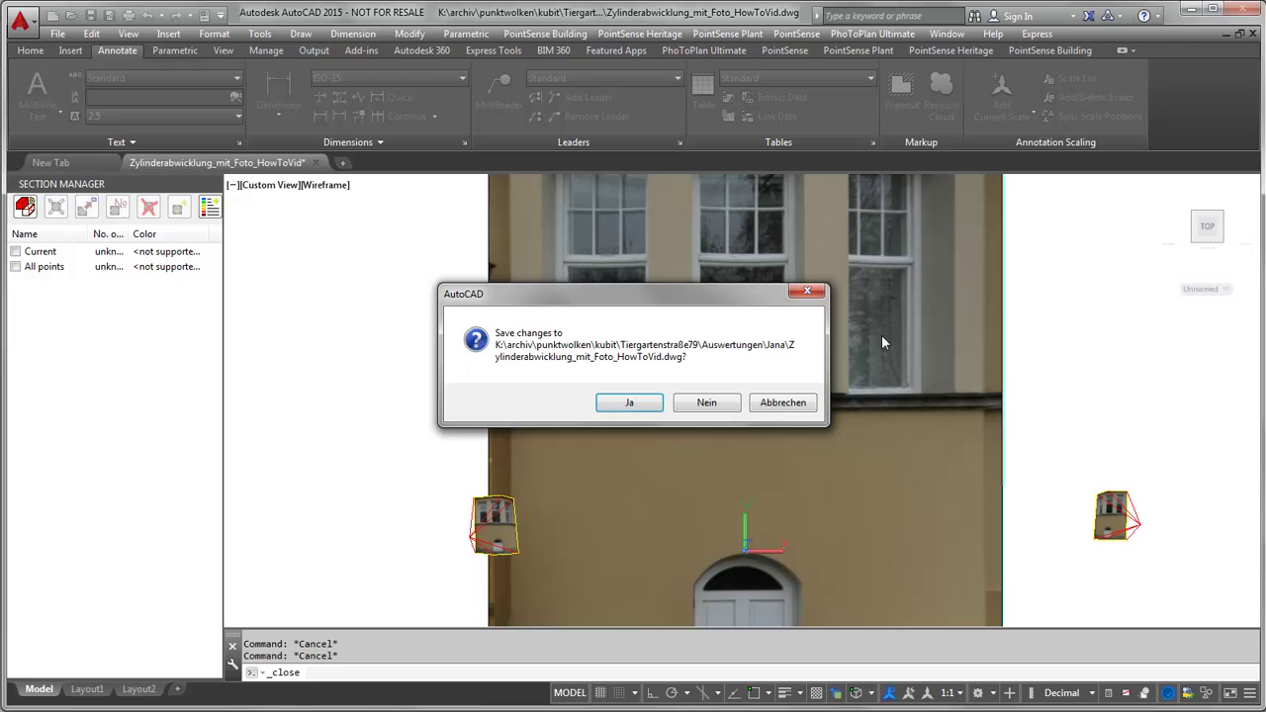
left_click(700, 414)
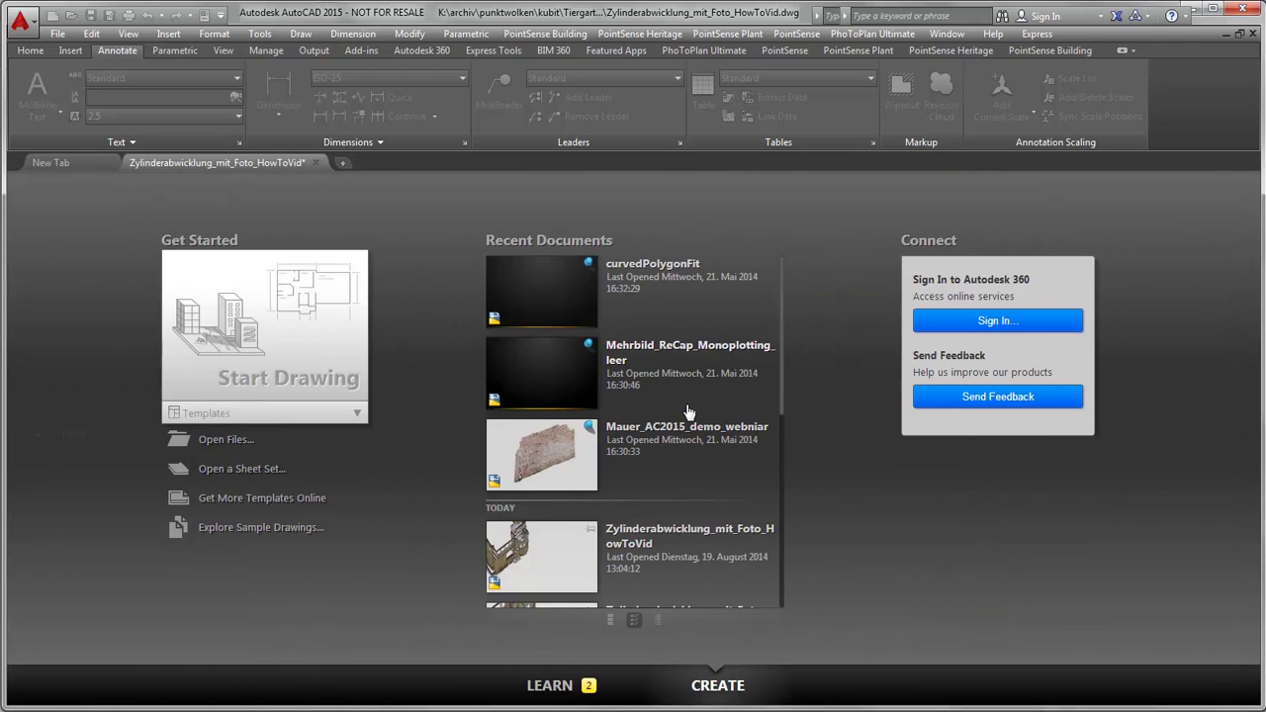
left_click(68, 17)
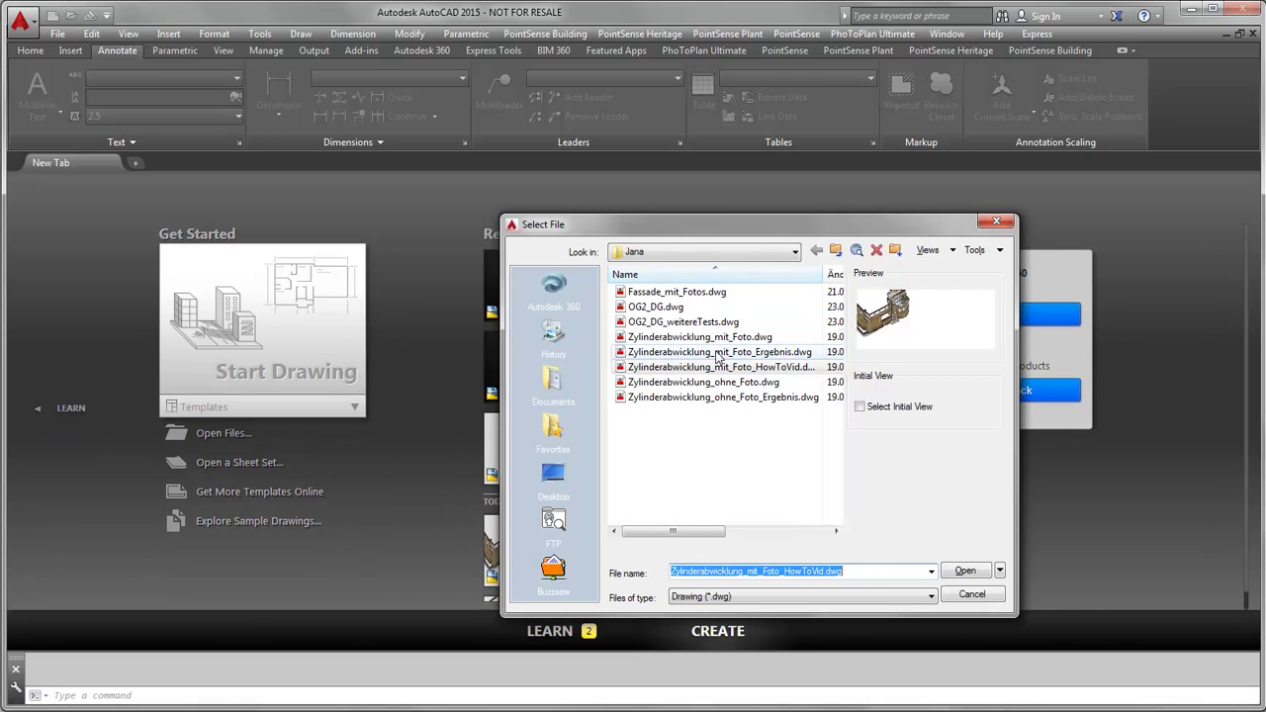
left_click(698, 383)
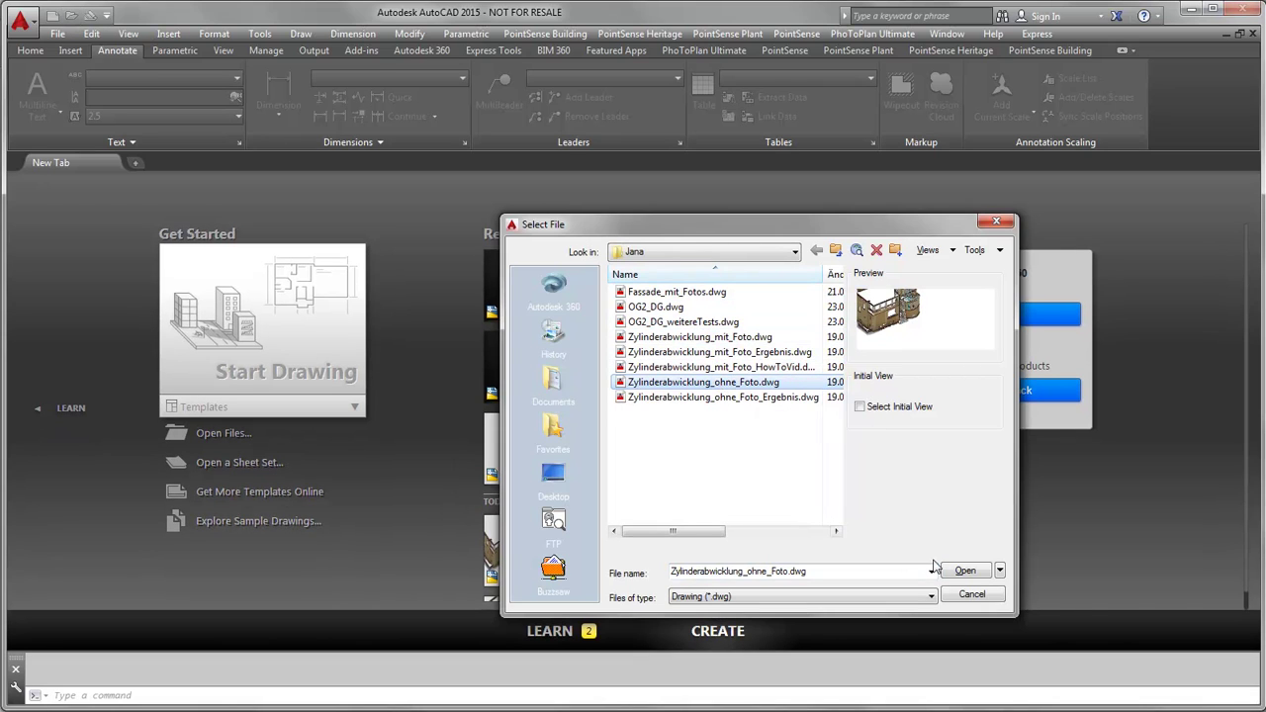
left_click(964, 572)
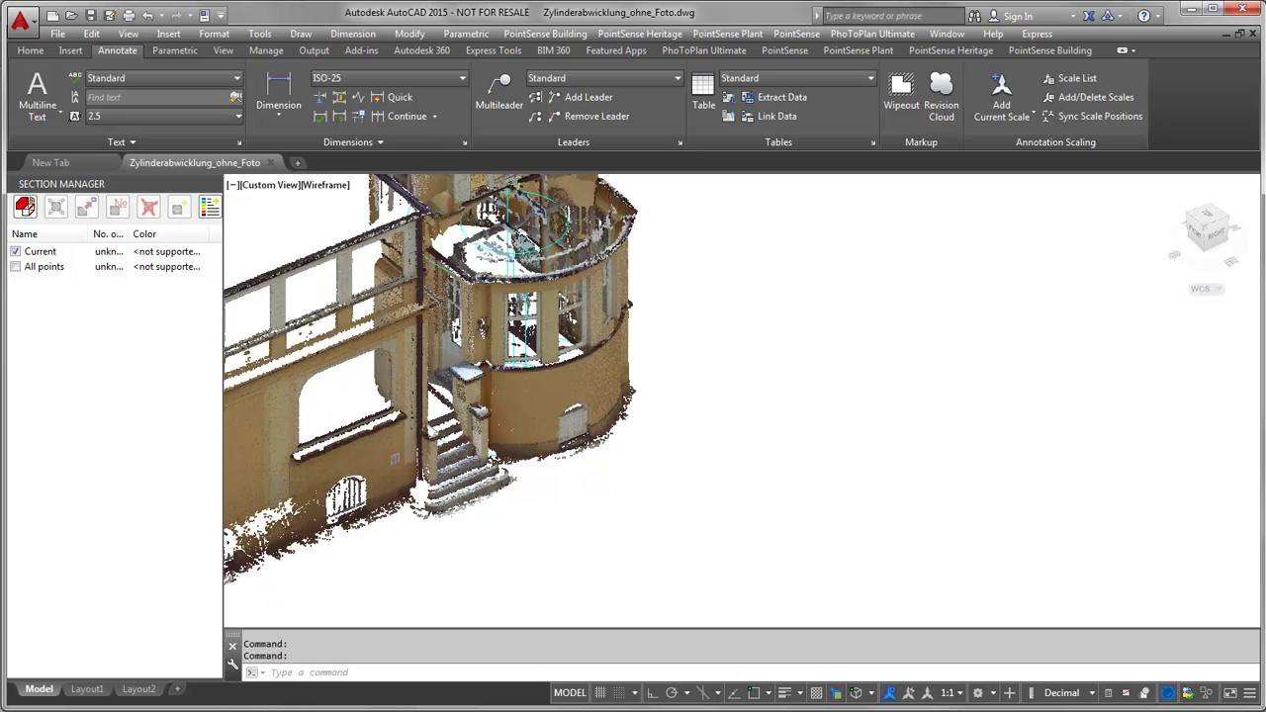
Step: Examine the building's point cloud and the cylinder at the rounded bay, from the whole building down to the bay
scroll(537, 238, "up", 2)
scroll(549, 233, "down", 2)
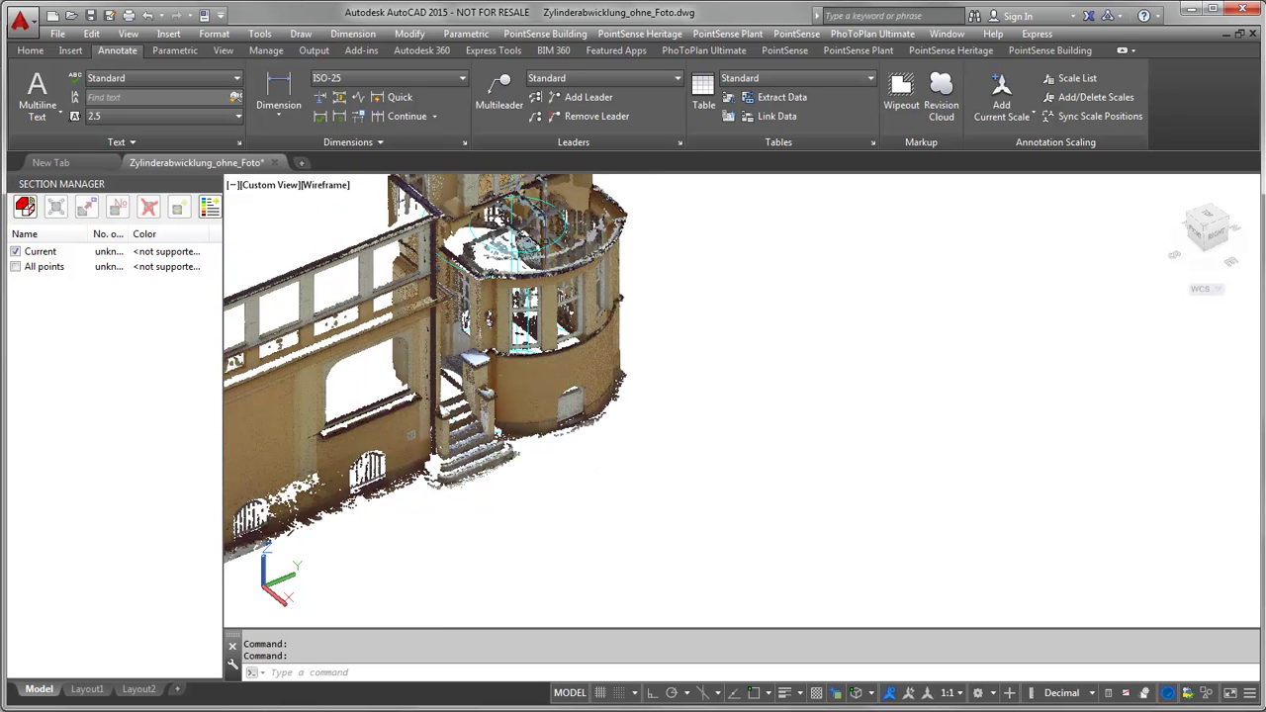
middle_click_drag(549, 232, 1006, 567, "shift")
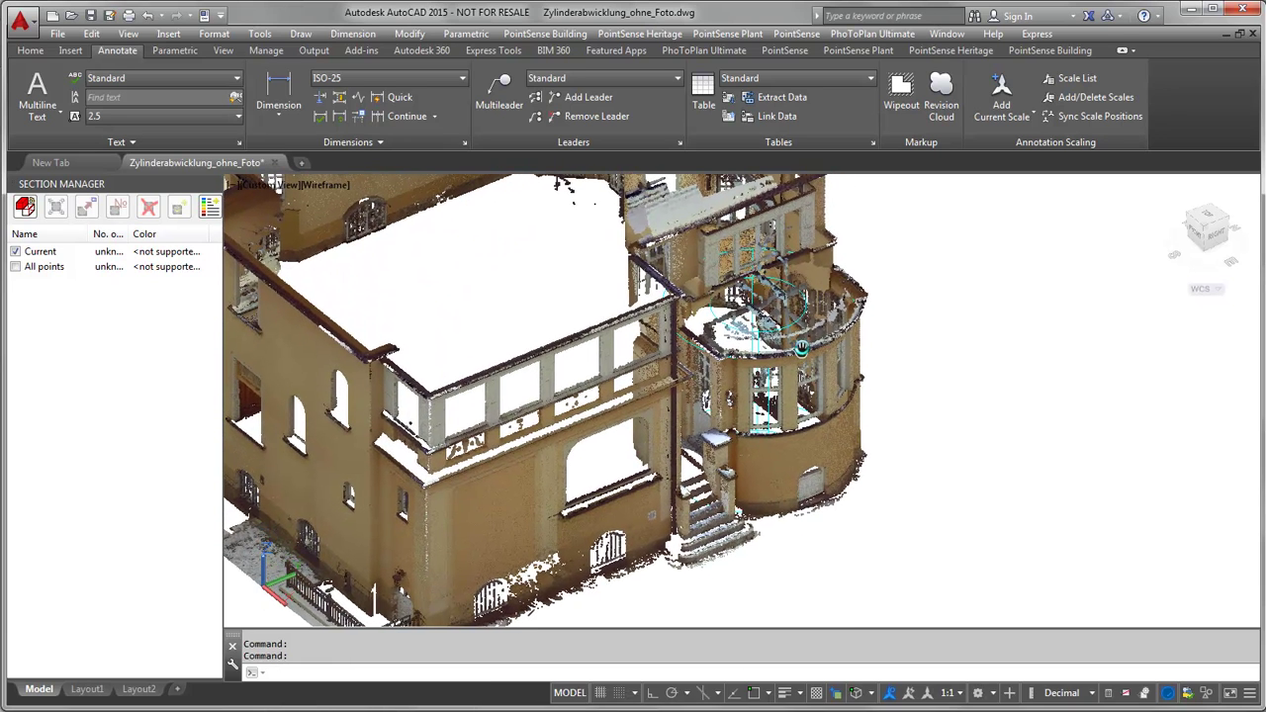
scroll(905, 523, "down", 3)
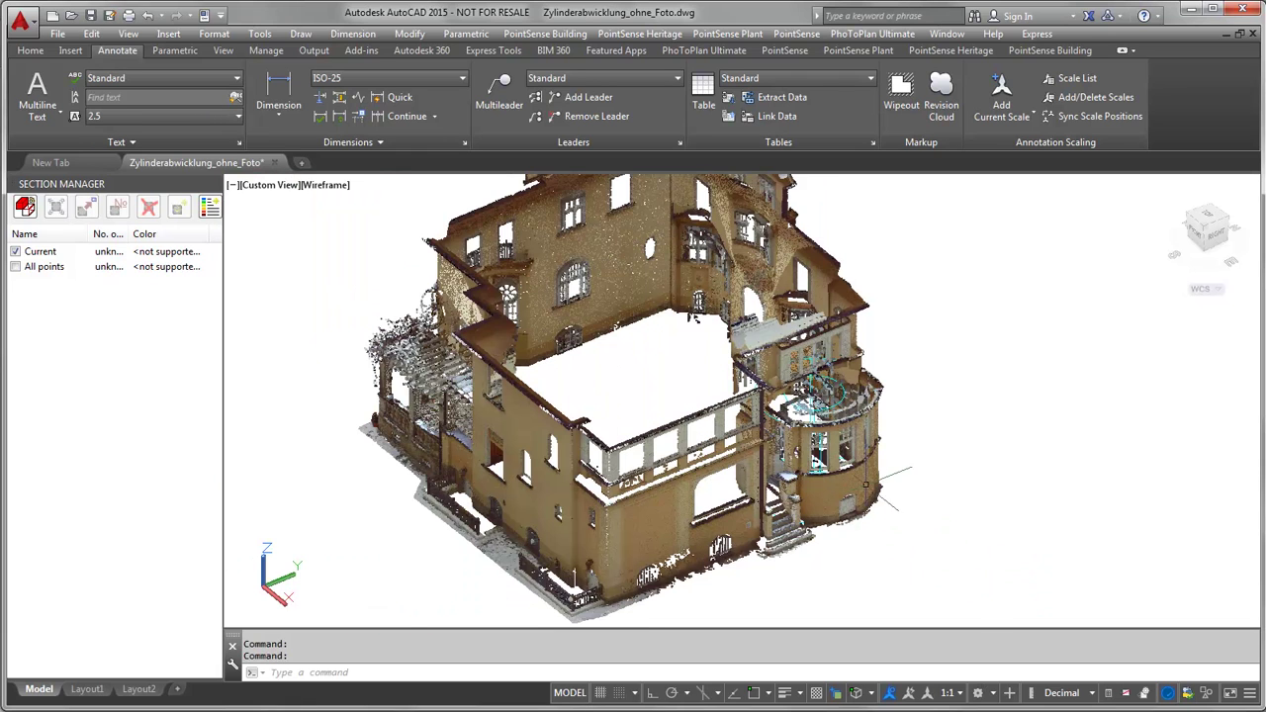
scroll(890, 502, "up", 4)
scroll(857, 473, "up", 2)
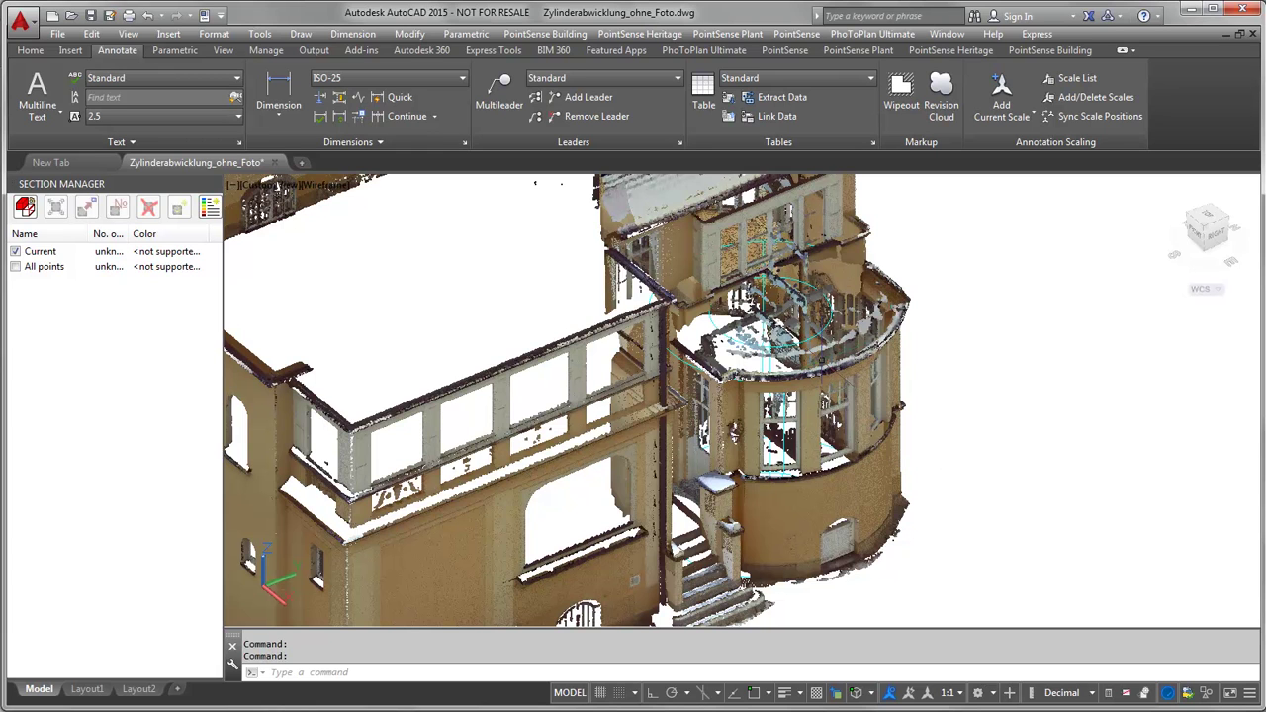
Step: Start a circular shell section over the bay seen from above and enable the point-cloud Node 3D object snap
middle_click_drag(821, 356, 748, 526, "shift")
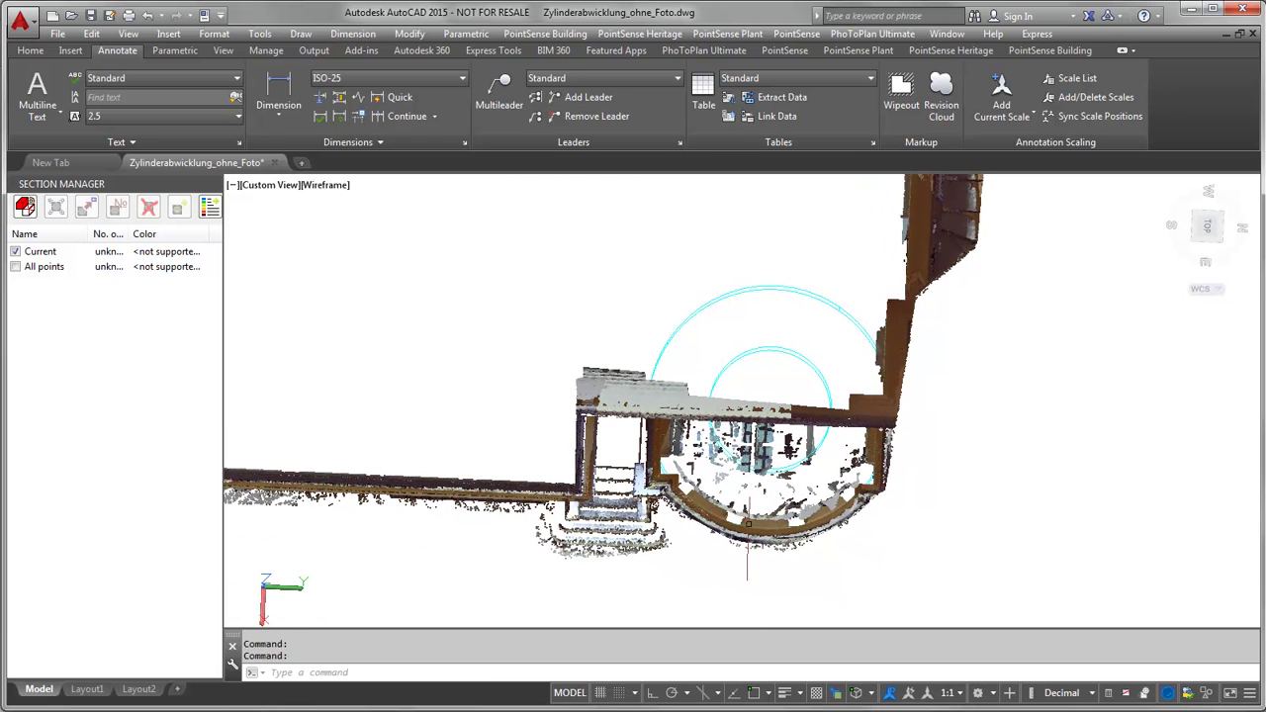
scroll(747, 516, "up", 2)
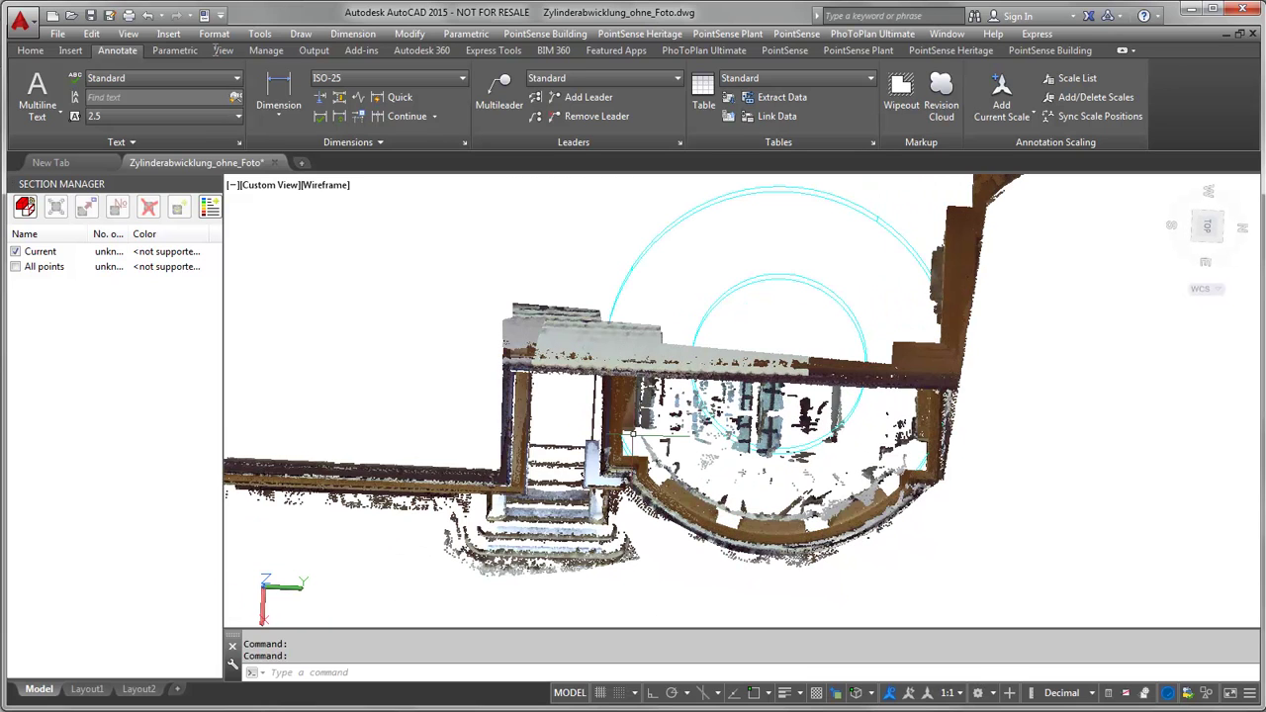
left_click(951, 50)
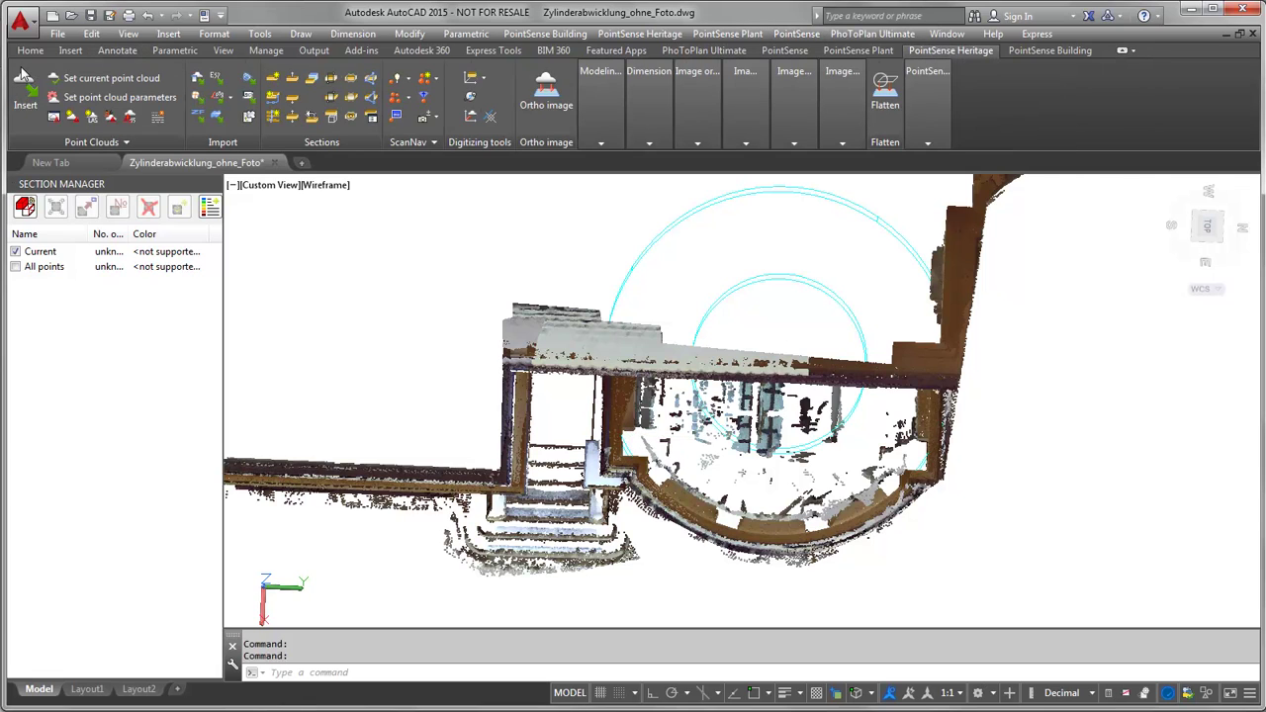
left_click(351, 117)
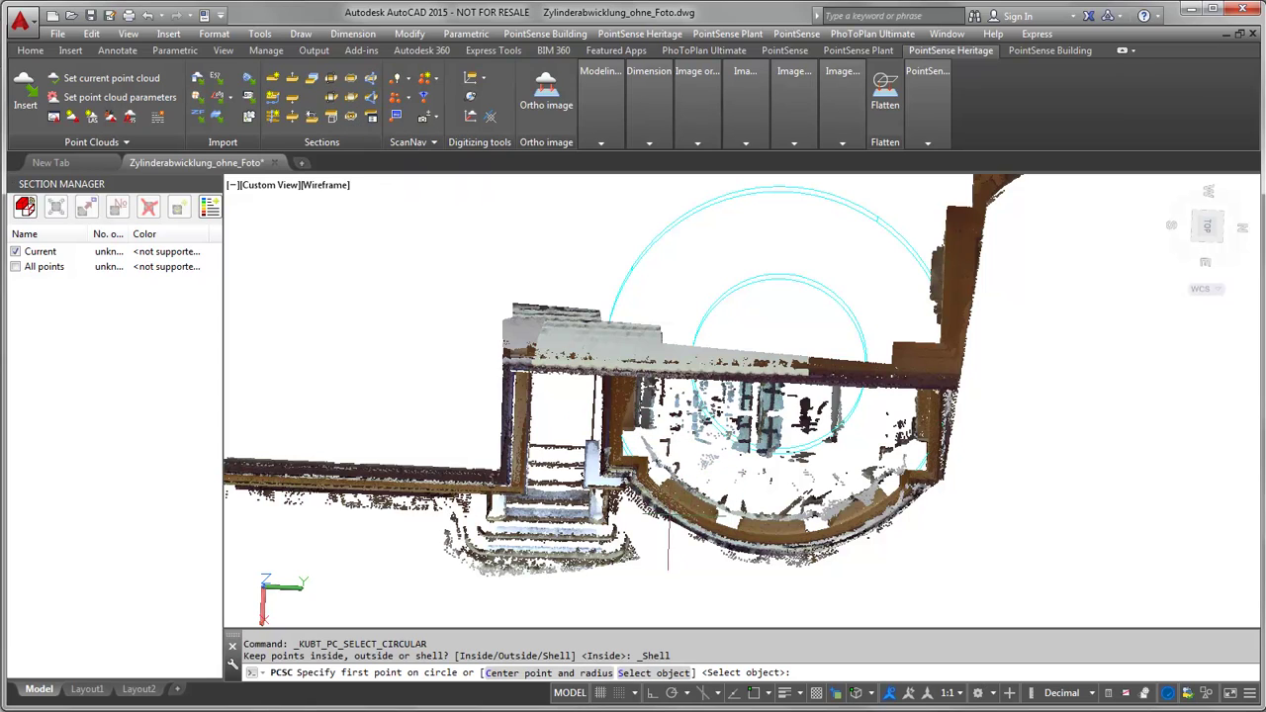
scroll(648, 507, "up", 2)
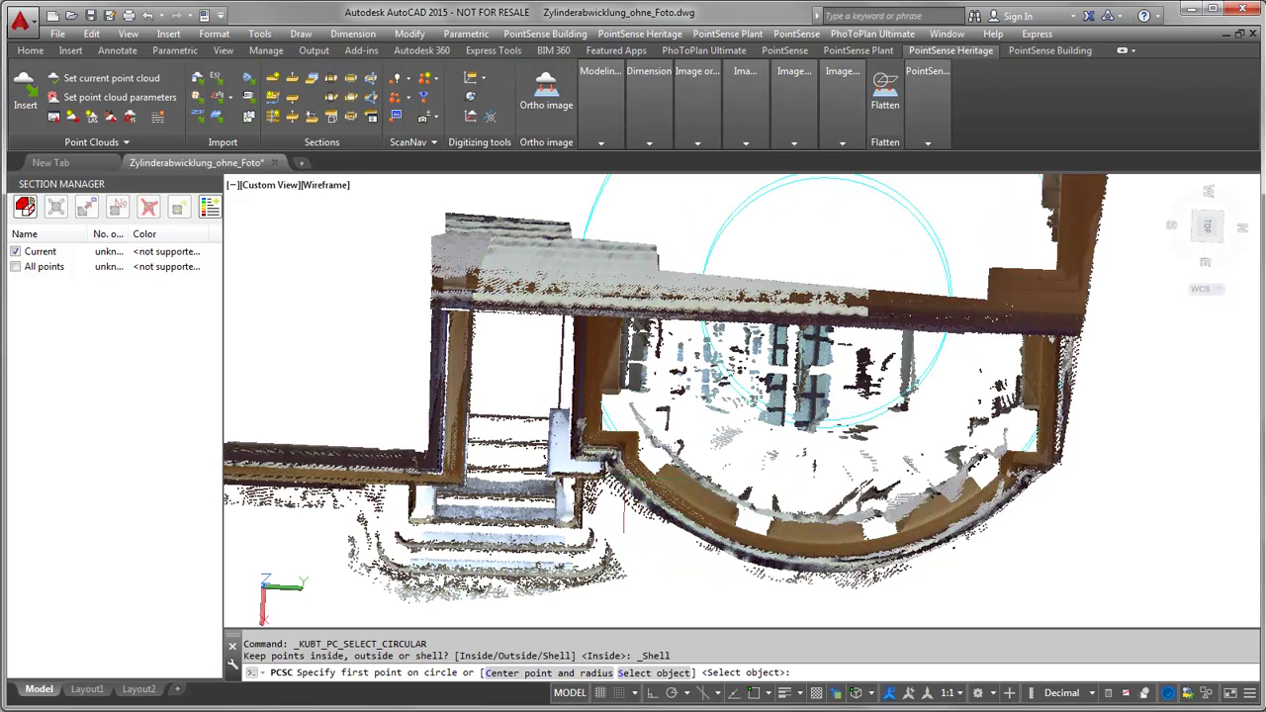
key("F4")
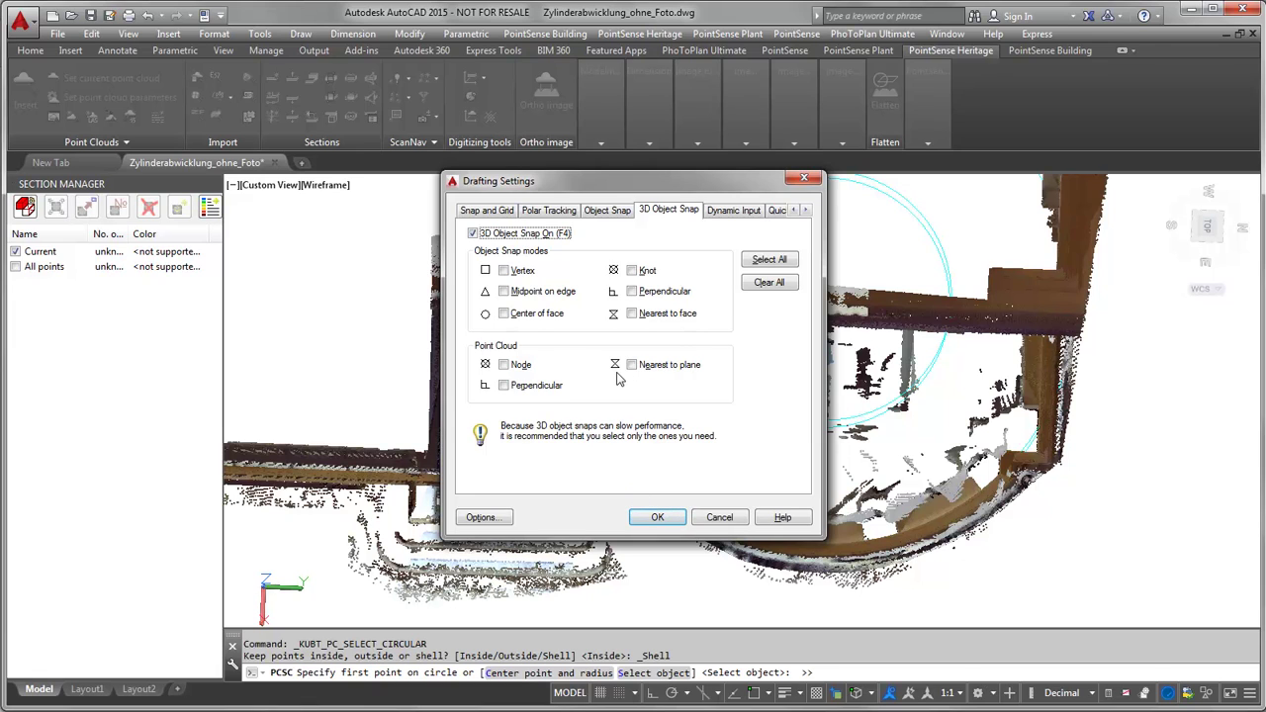
left_click(521, 365)
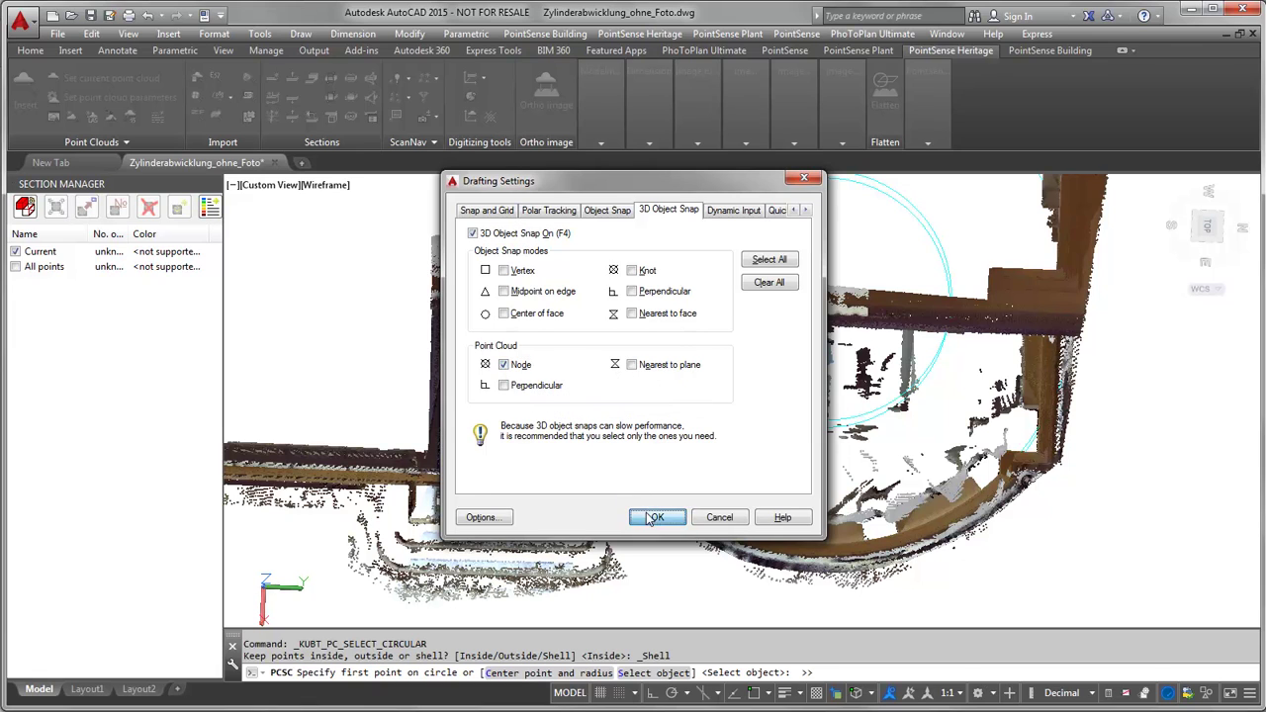
left_click(655, 518)
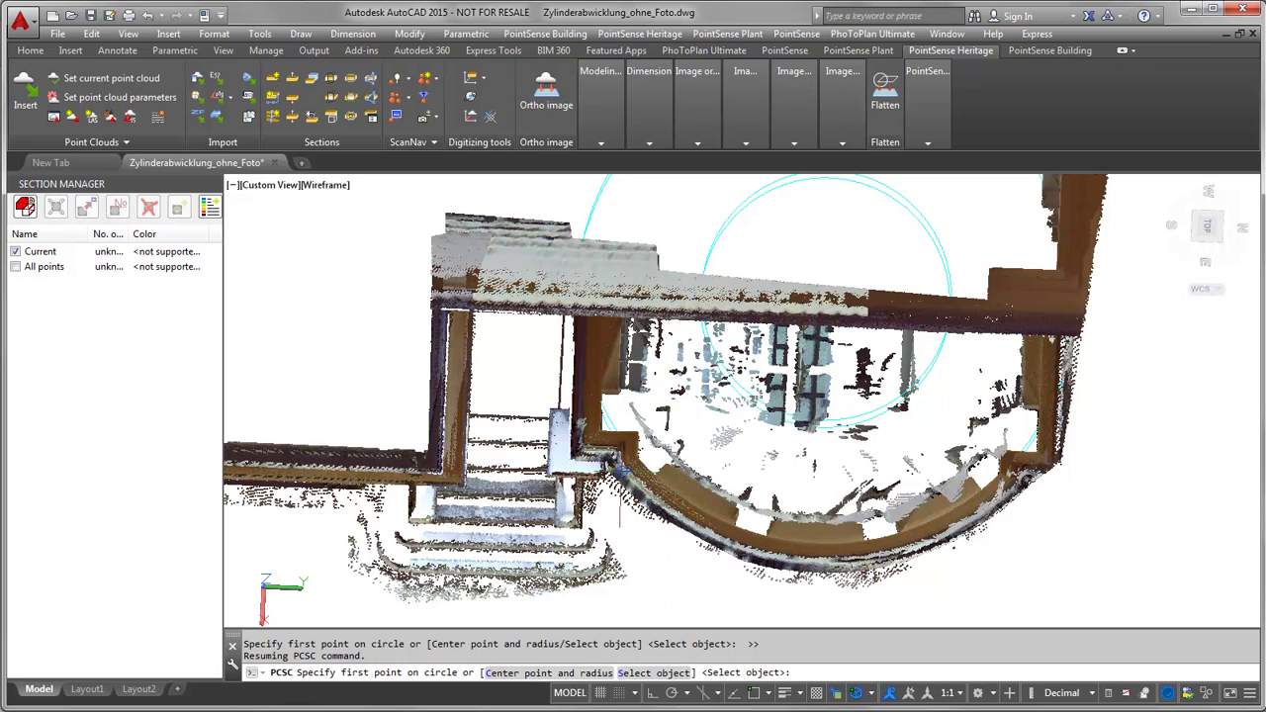
Step: Define the shell by three points on the bay's outer wall, with radii just inside and outside it, keeping only the points between
left_click(617, 469)
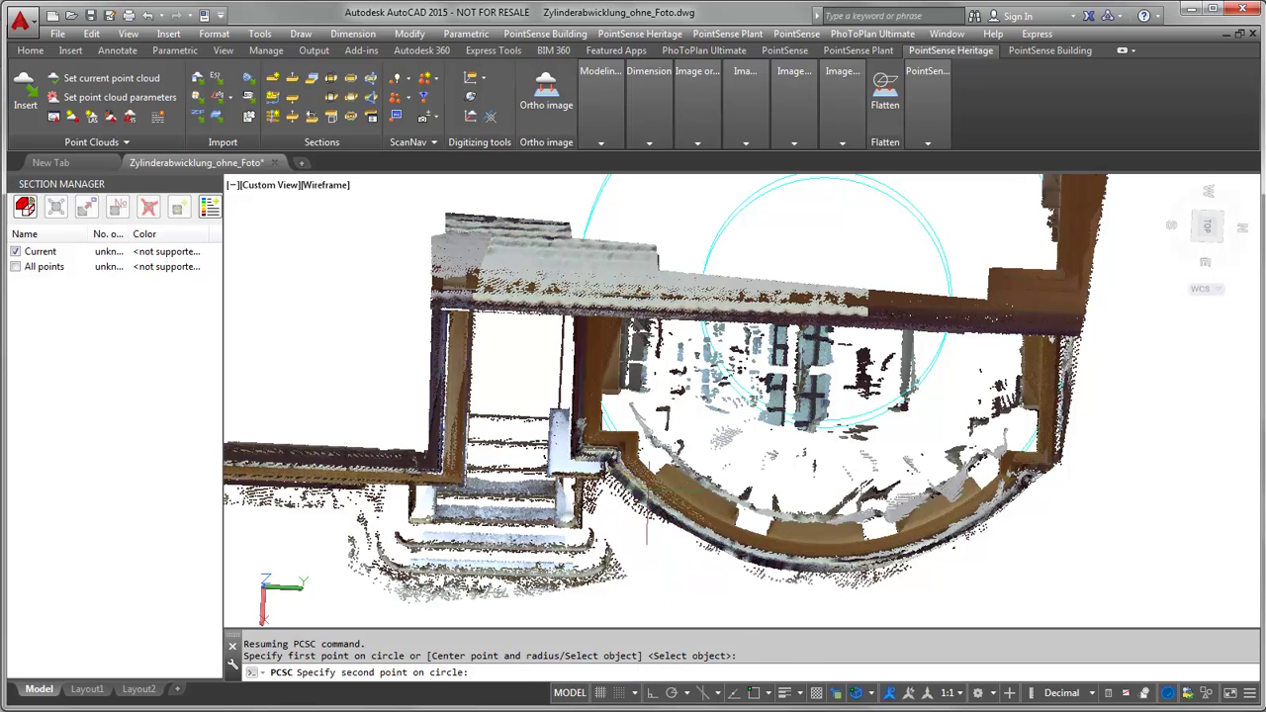
left_click(809, 566)
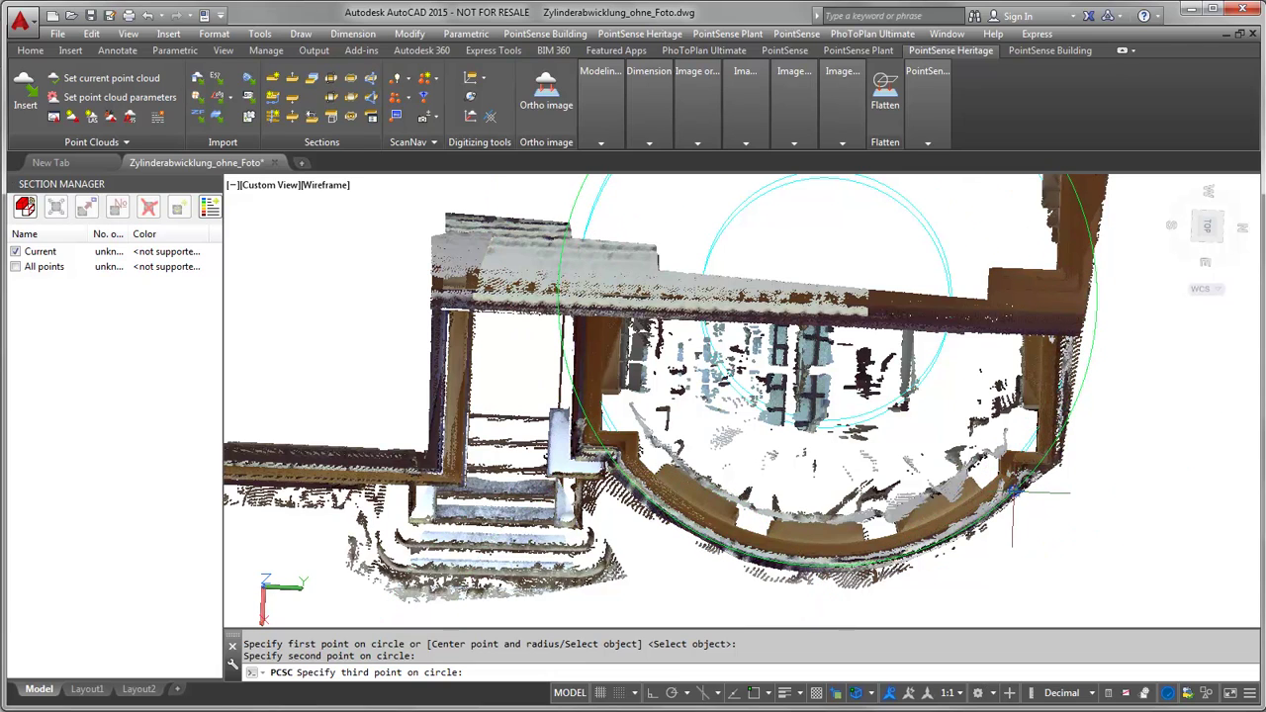
left_click(1011, 493)
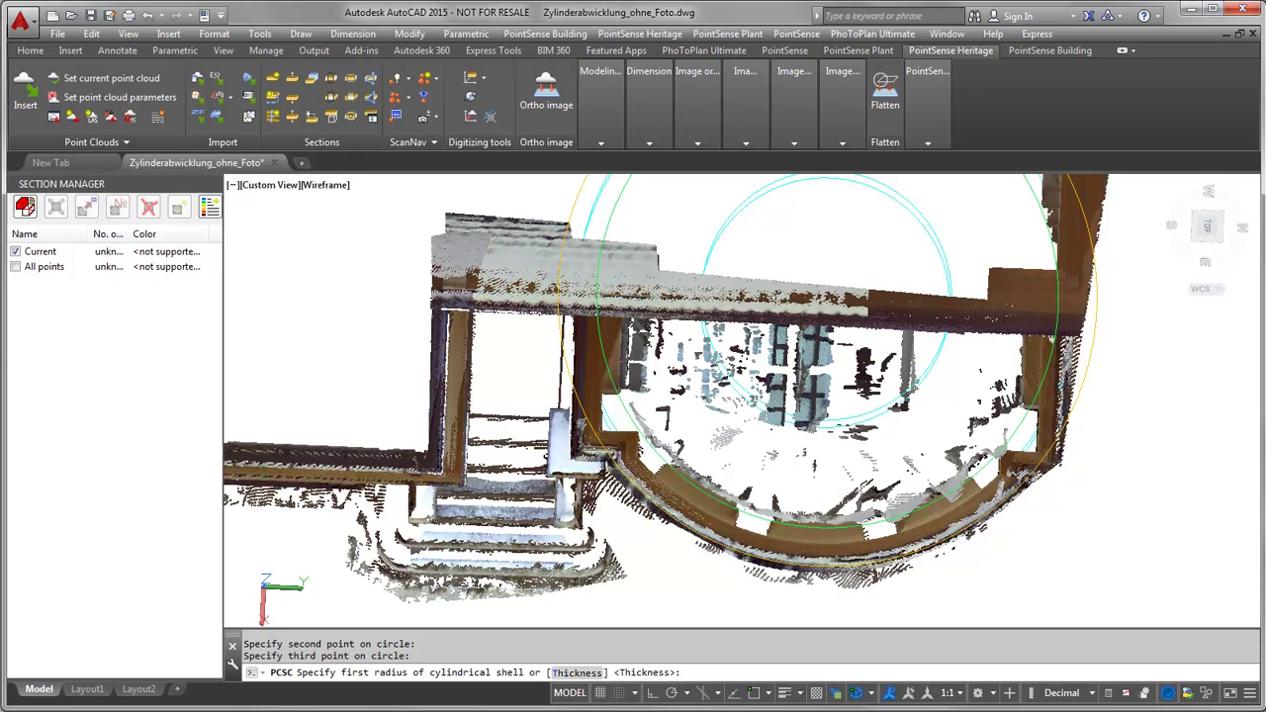
left_click(913, 547)
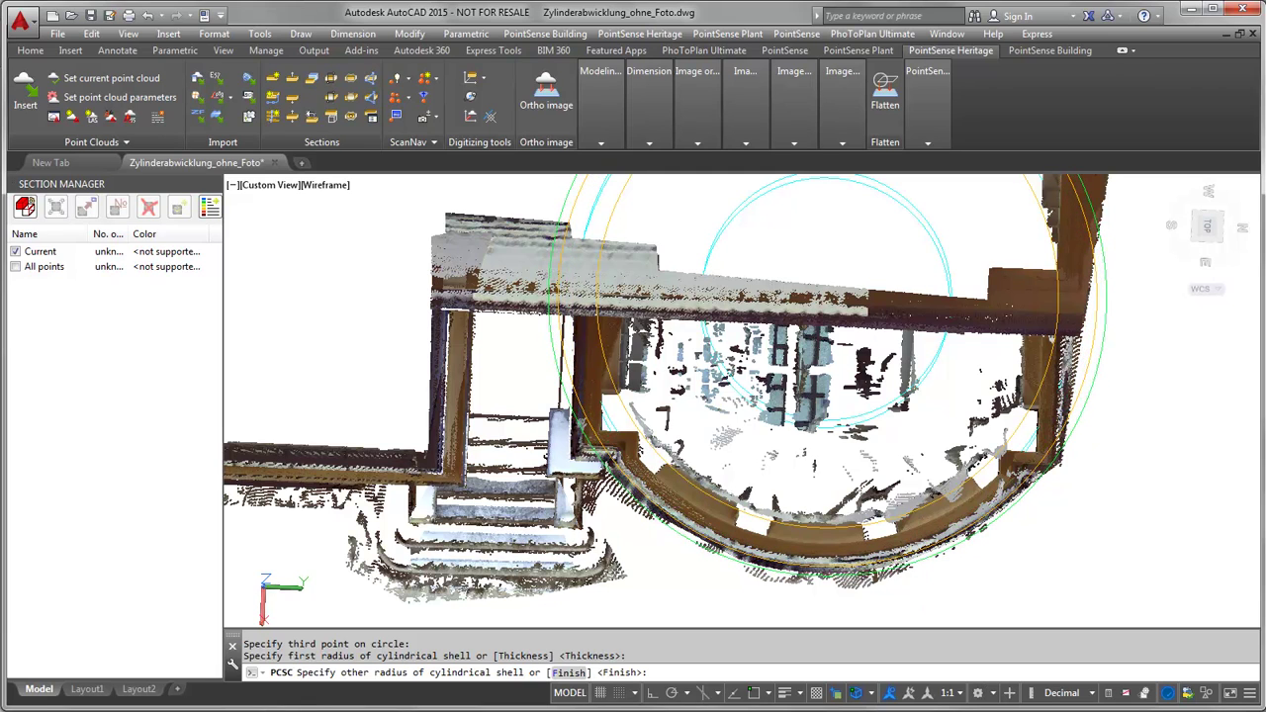
key("Return")
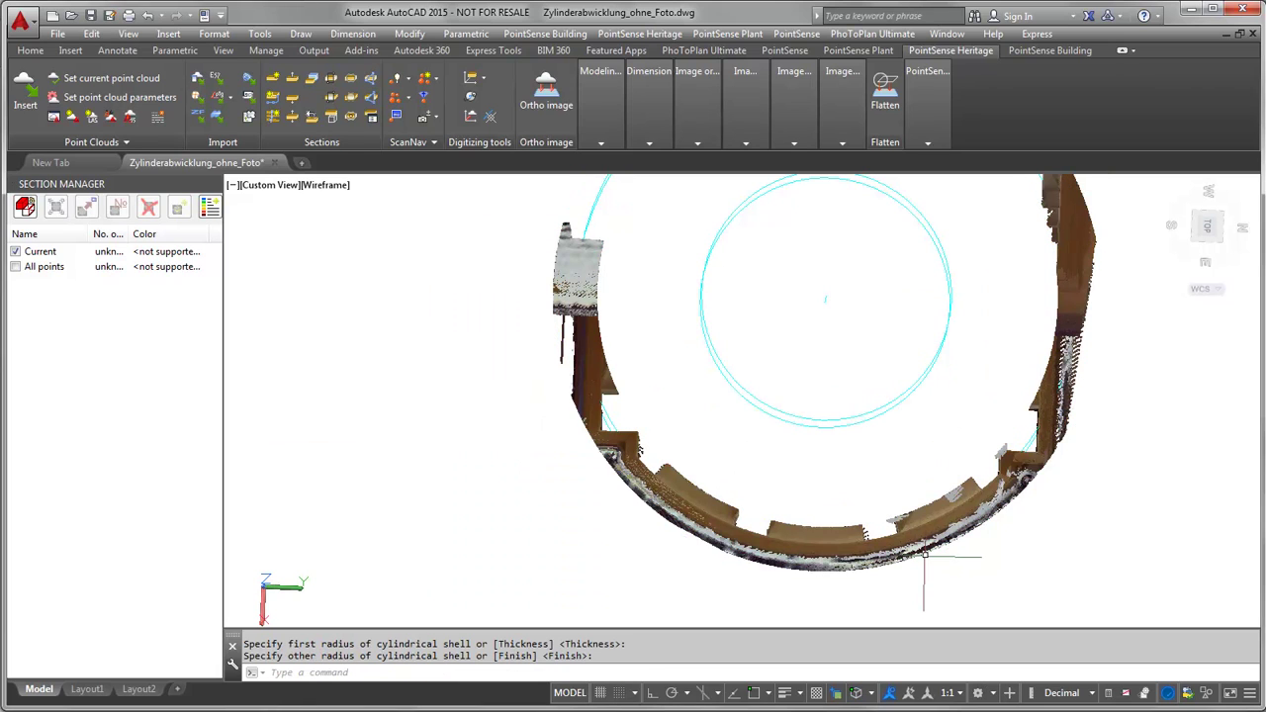
Step: Cut the remaining points with a rectangular section in top view, keeping only the points inside around the bay's front arc
middle_click_drag(937, 514, 933, 370, "shift")
key("Return")
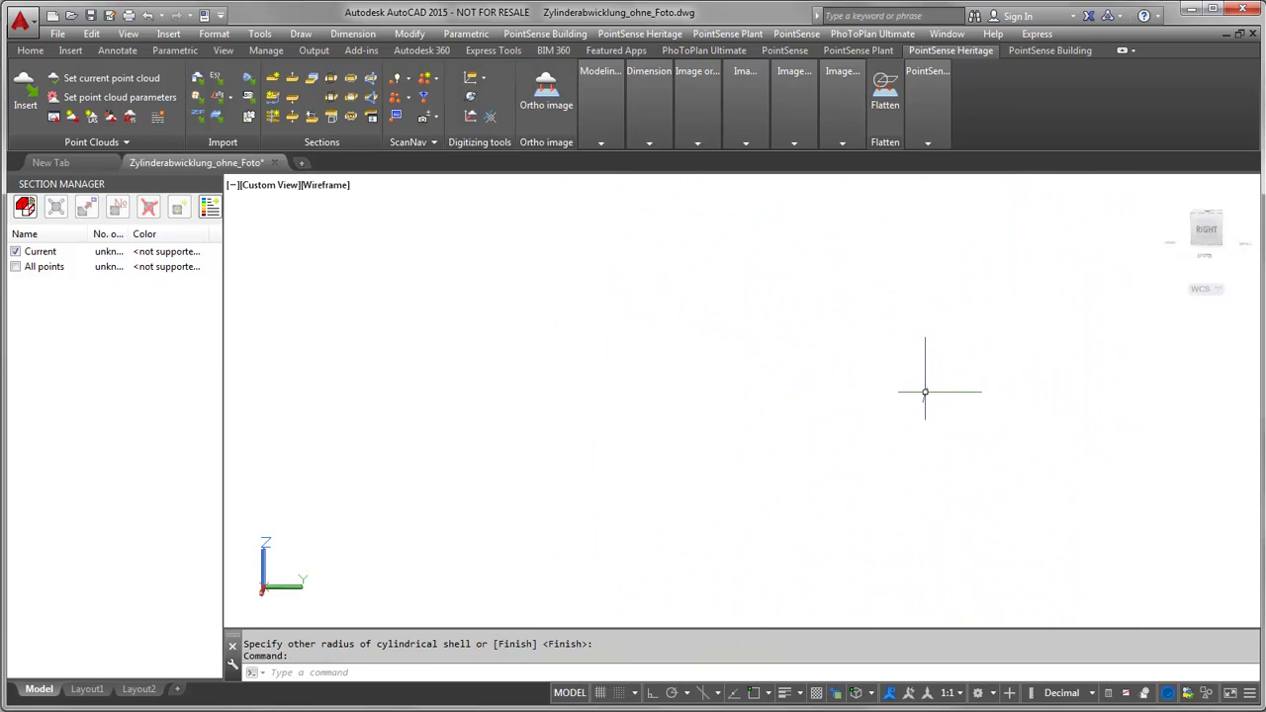
middle_click(931, 372)
middle_click(931, 372)
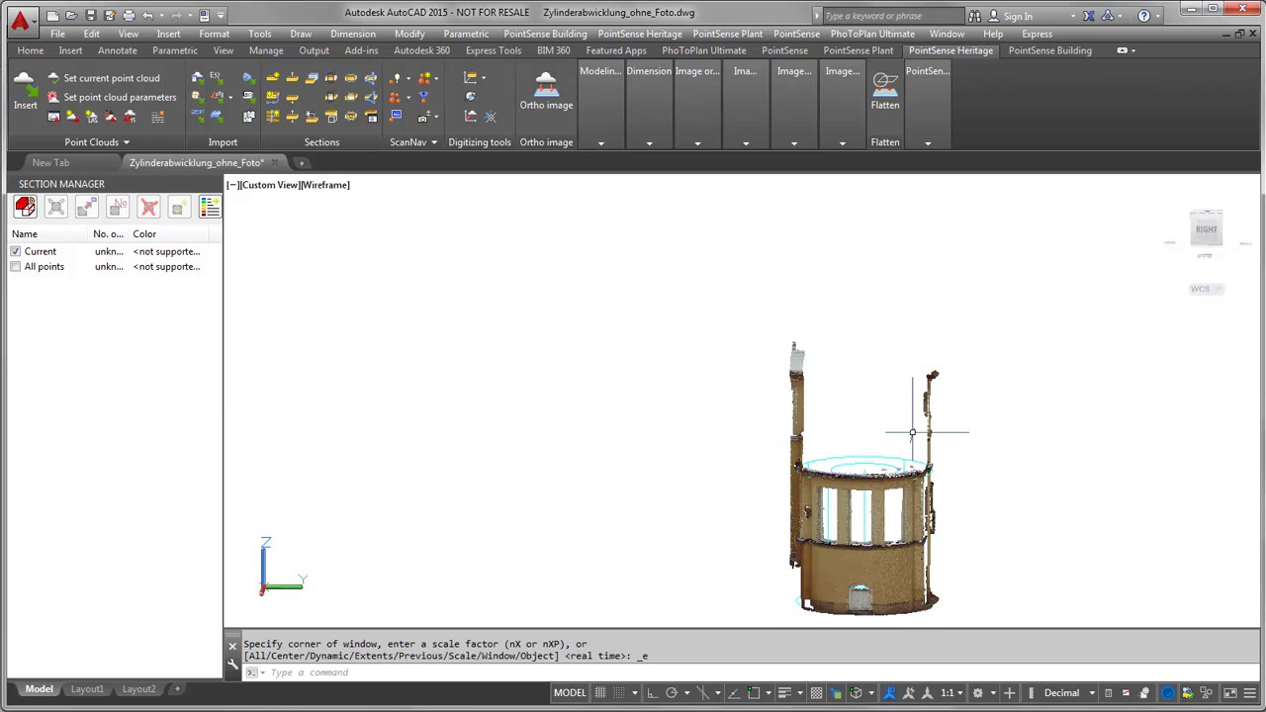
middle_click_drag(896, 507, 851, 540, "shift")
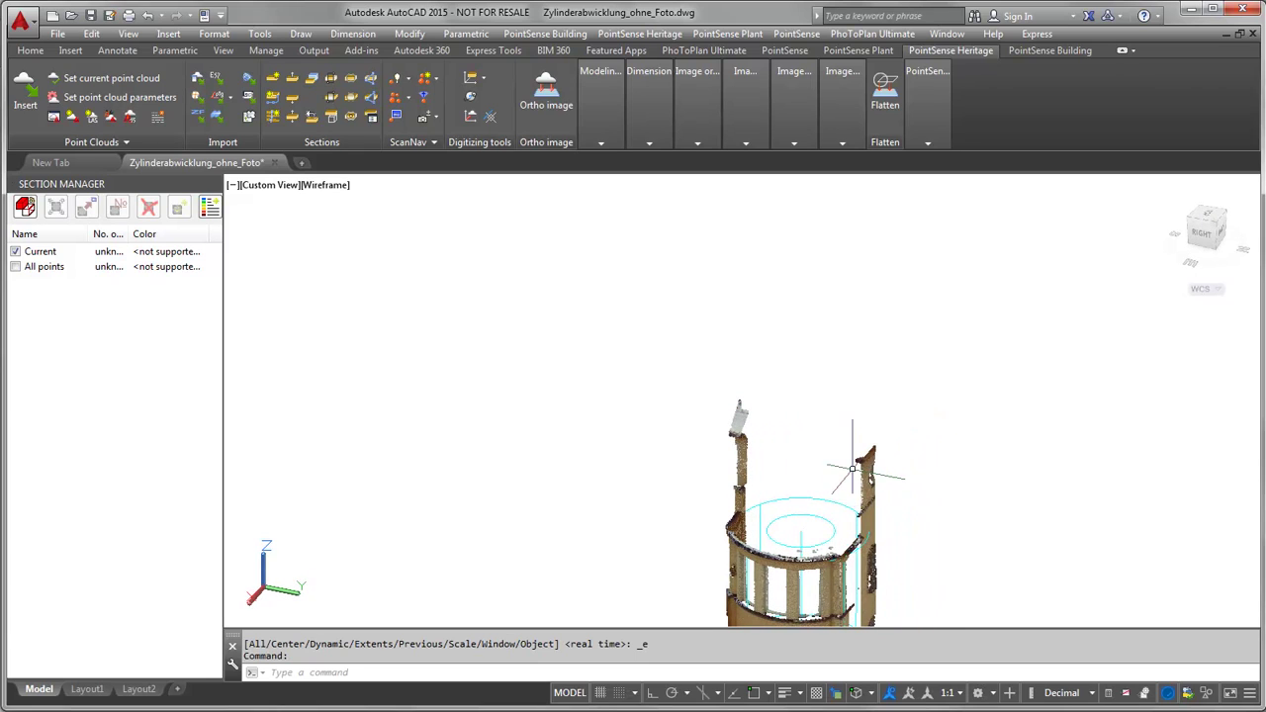
middle_click_drag(804, 440, 765, 427, "shift")
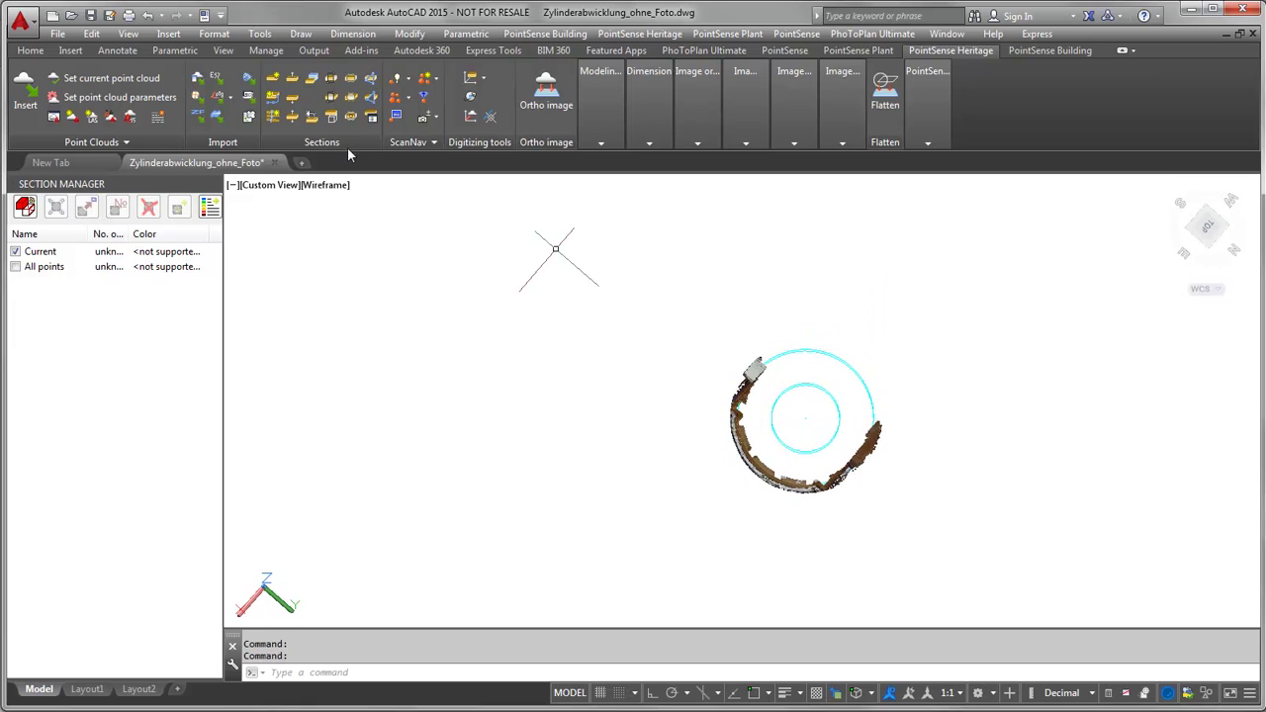
middle_click_drag(676, 411, 758, 507)
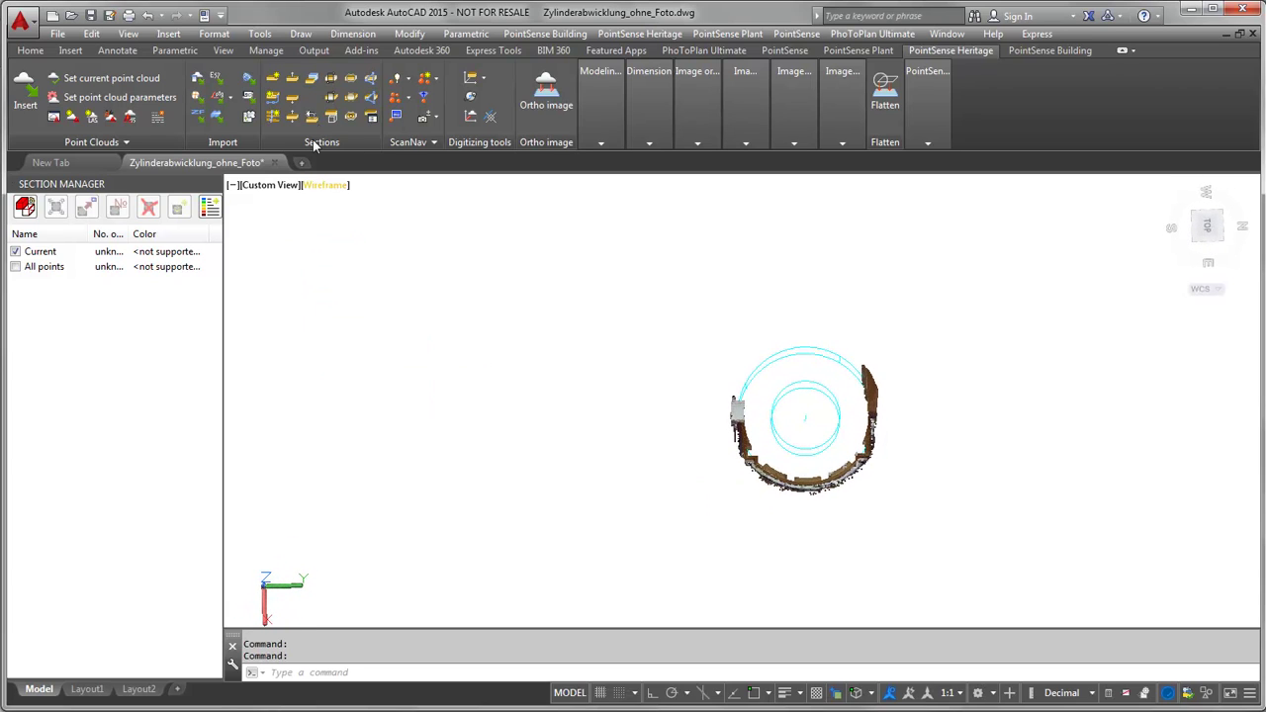
left_click(340, 90)
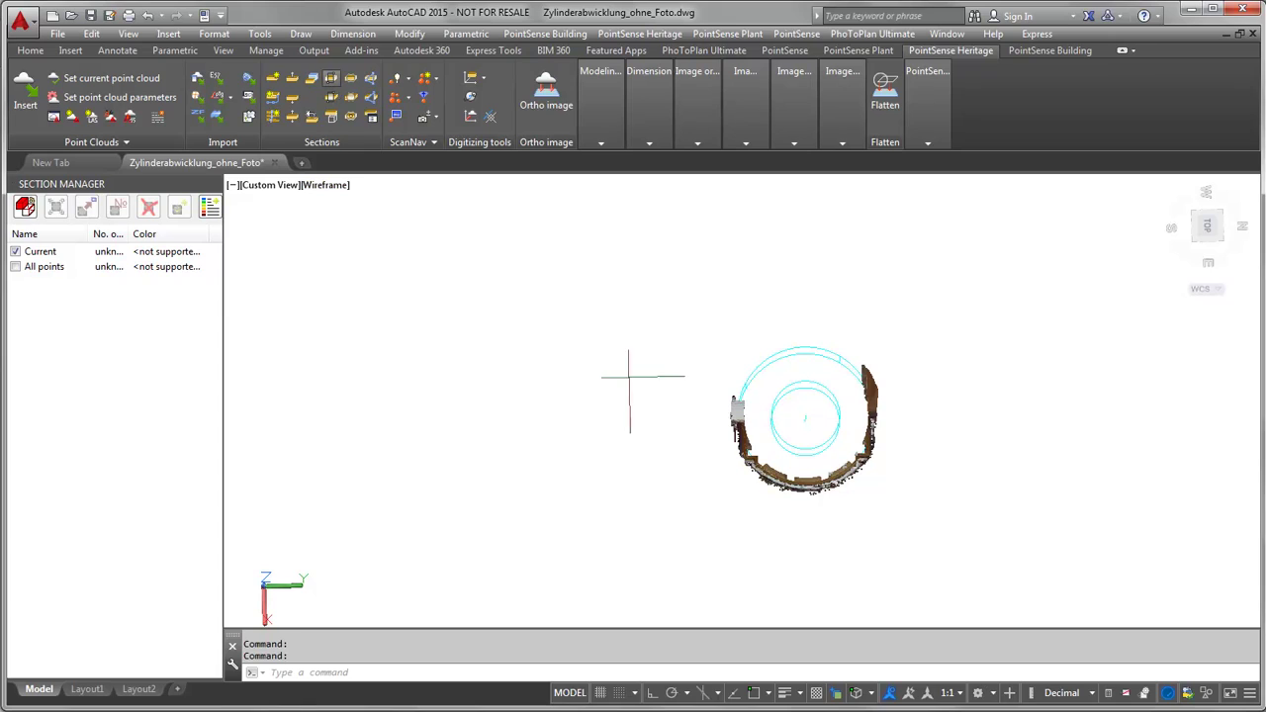
left_click(727, 447)
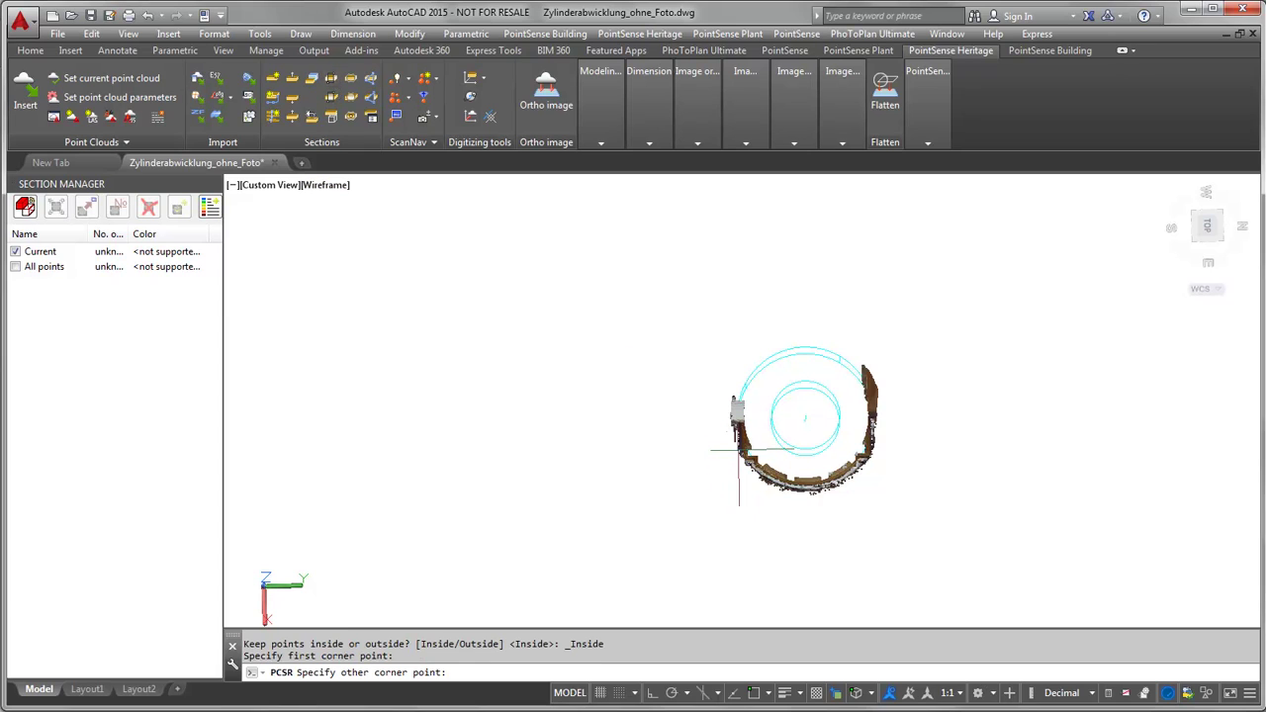
left_click(904, 512)
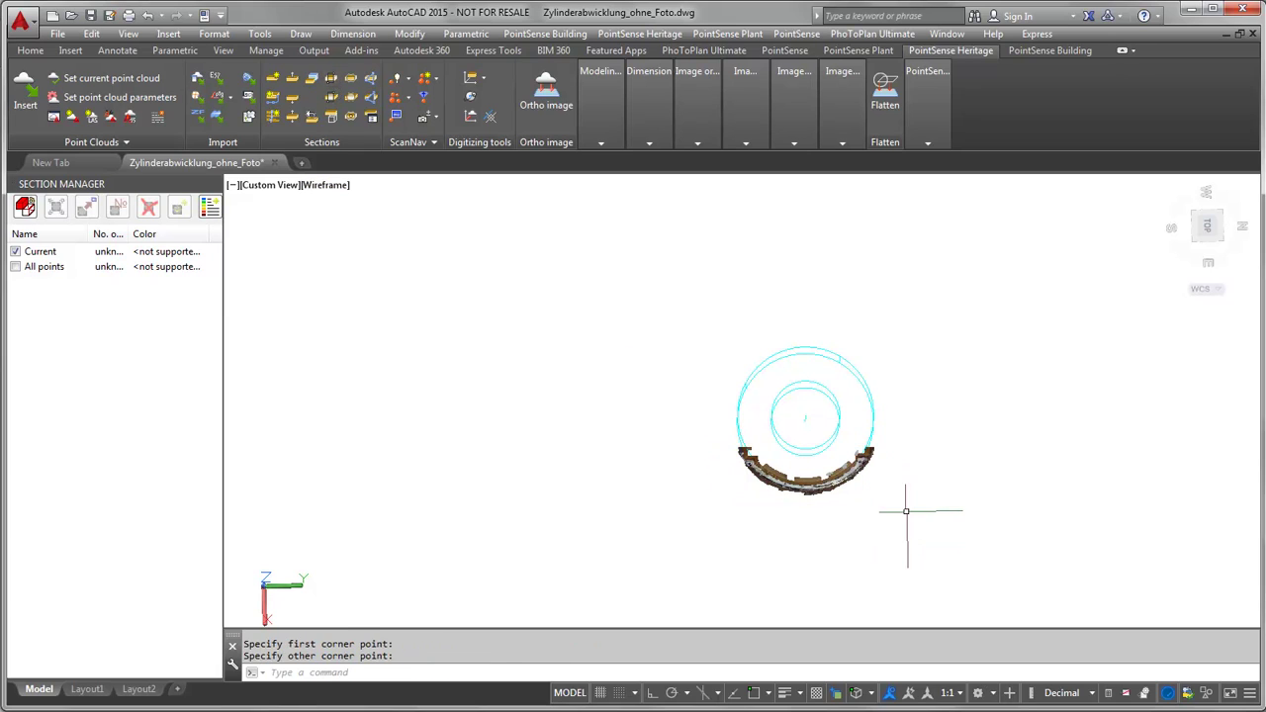
Step: Save the current point cloud section under the name clip
left_click(50, 255)
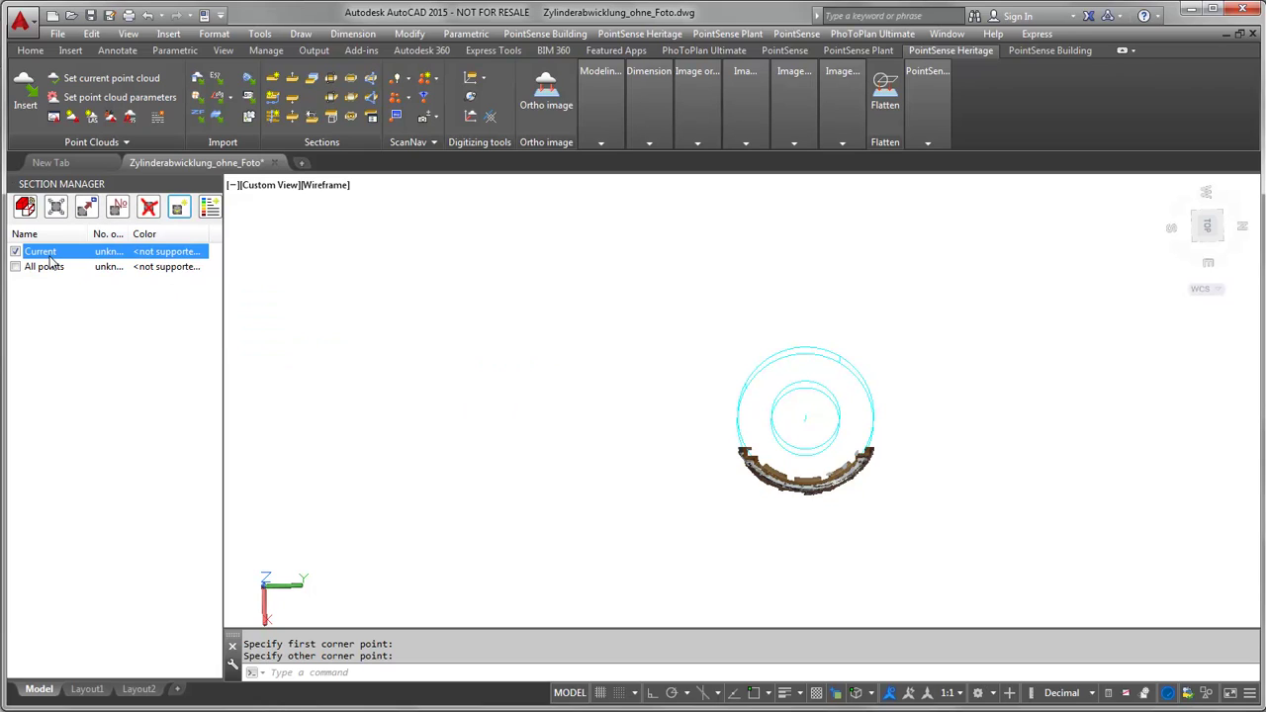
left_click(50, 255)
type("clip")
key("Return")
left_click(353, 310)
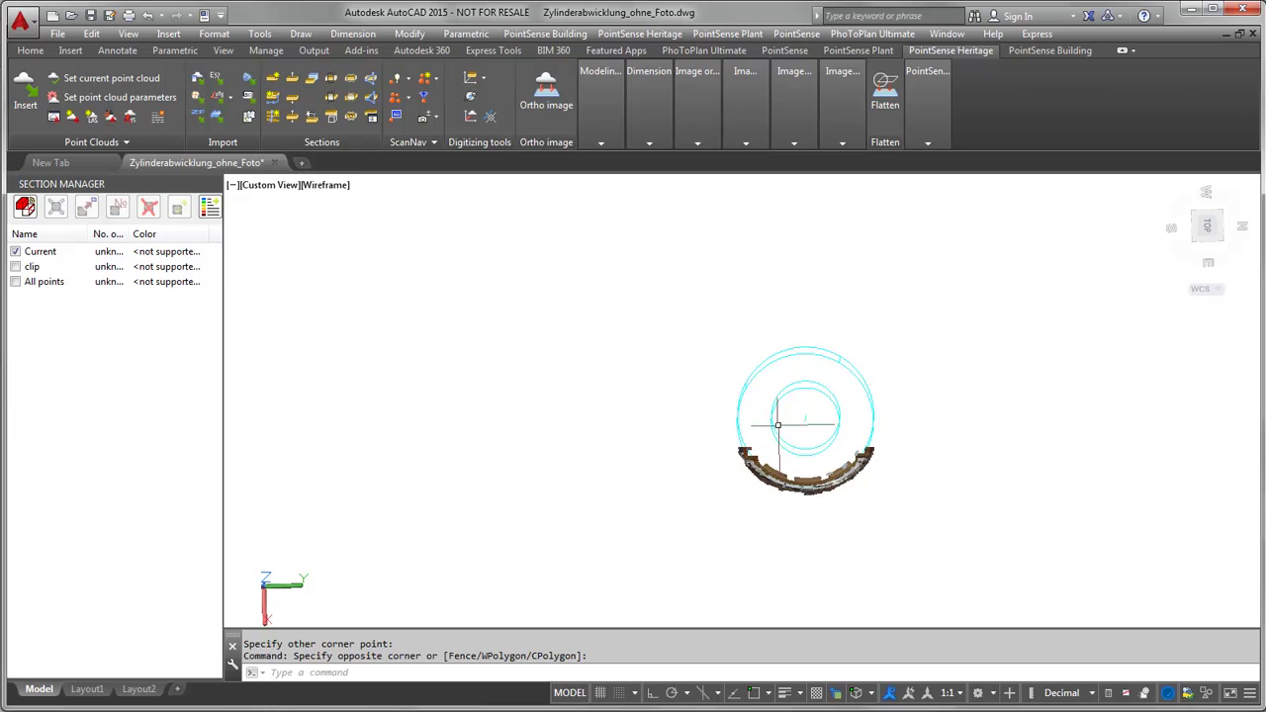
Step: Convert the current section to a temporary Smart Section, showing only the Smart Section, with 100 percent density and at most 5.00 million points
middle_click_drag(778, 425, 812, 397, "shift")
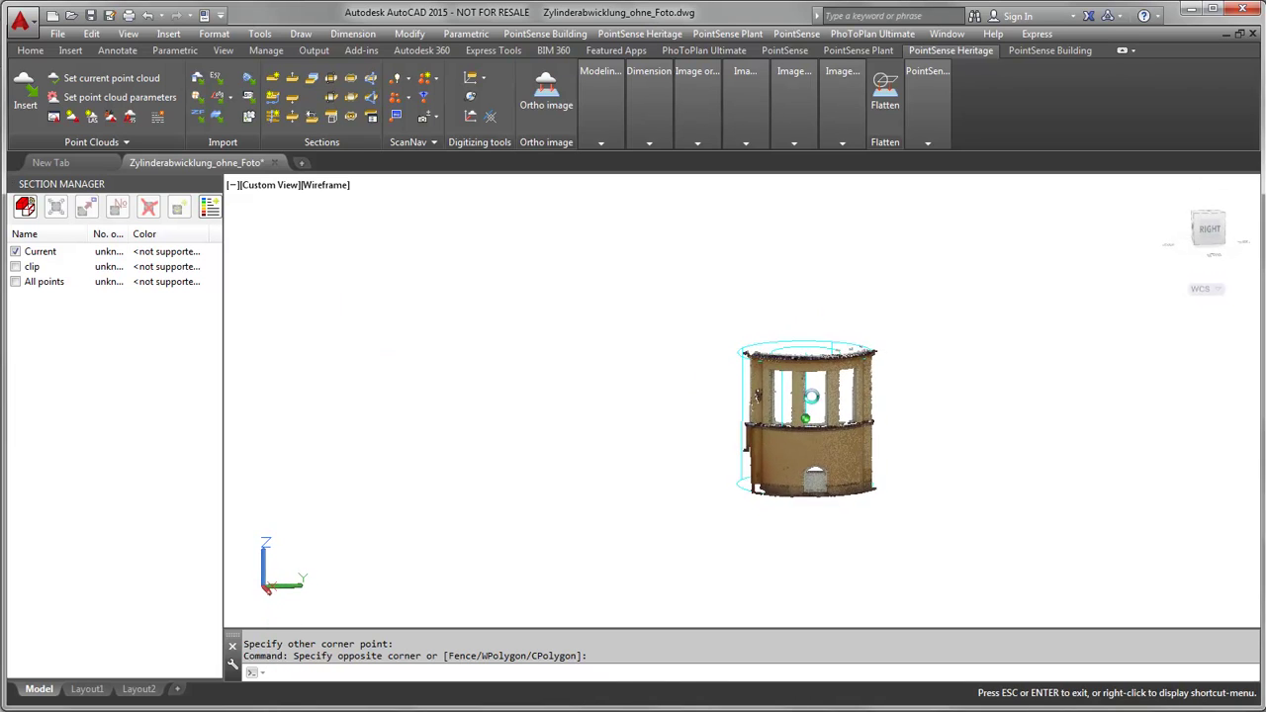
scroll(806, 443, "up", 3)
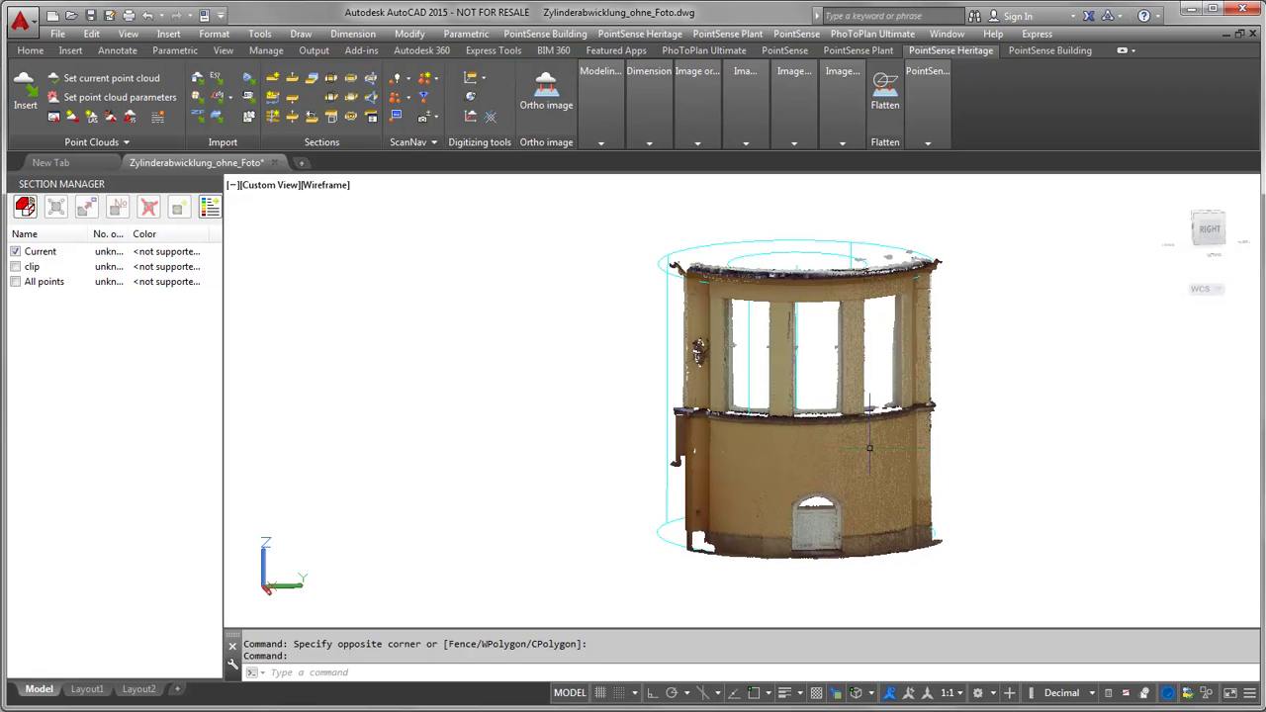
mouse_move(869, 448)
middle_mouse_down("shift")
mouse_move(747, 444)
mouse_move(769, 458)
mouse_move(697, 463)
mouse_move(719, 455)
middle_mouse_up("shift")
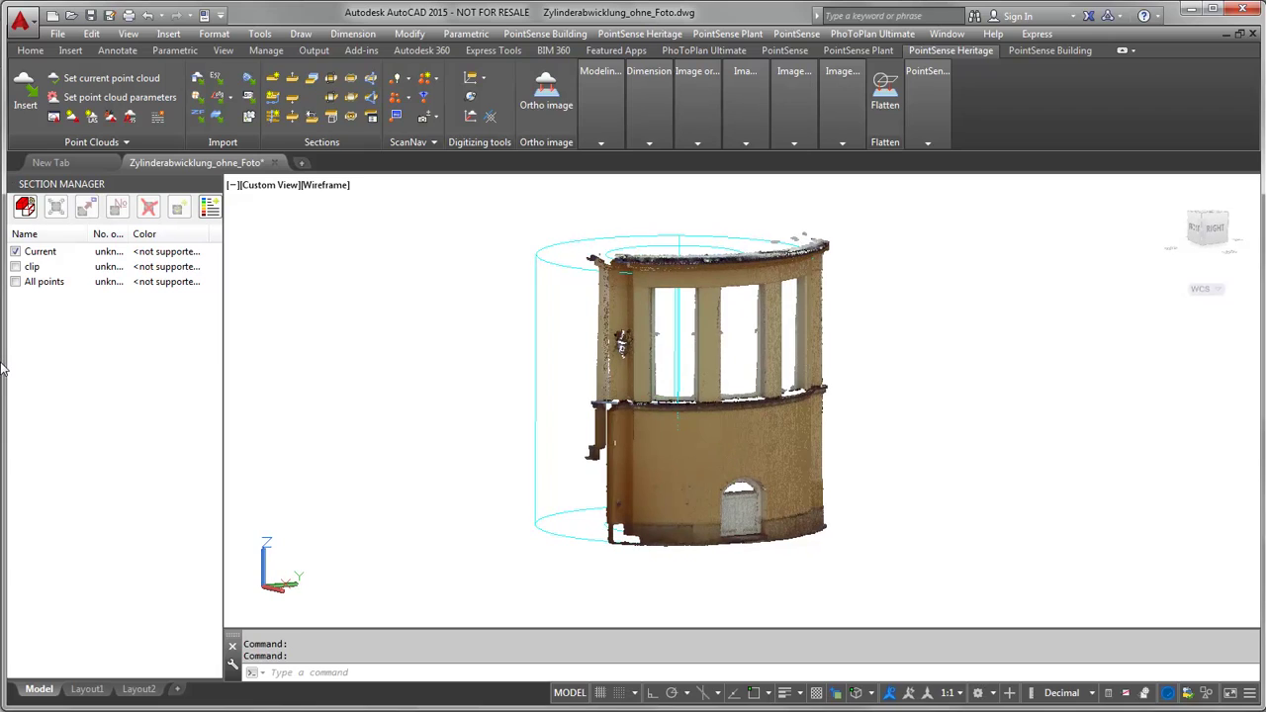
left_click(57, 256)
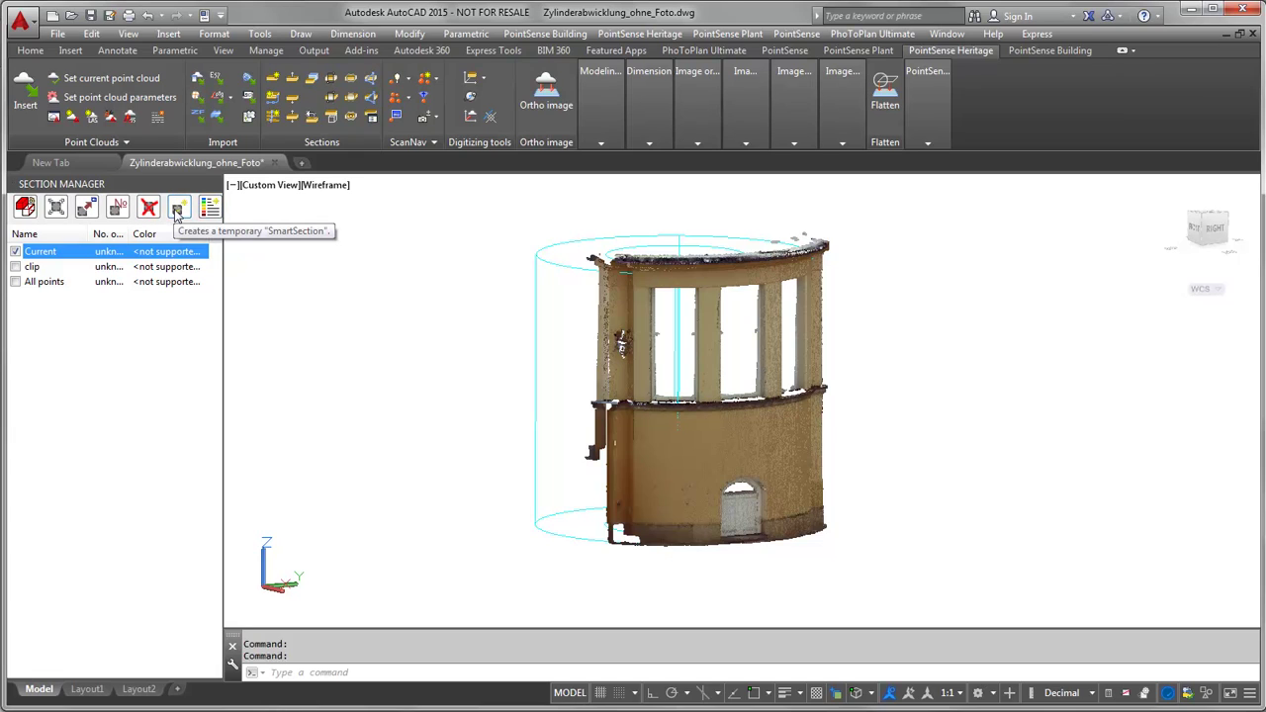
left_click(178, 210)
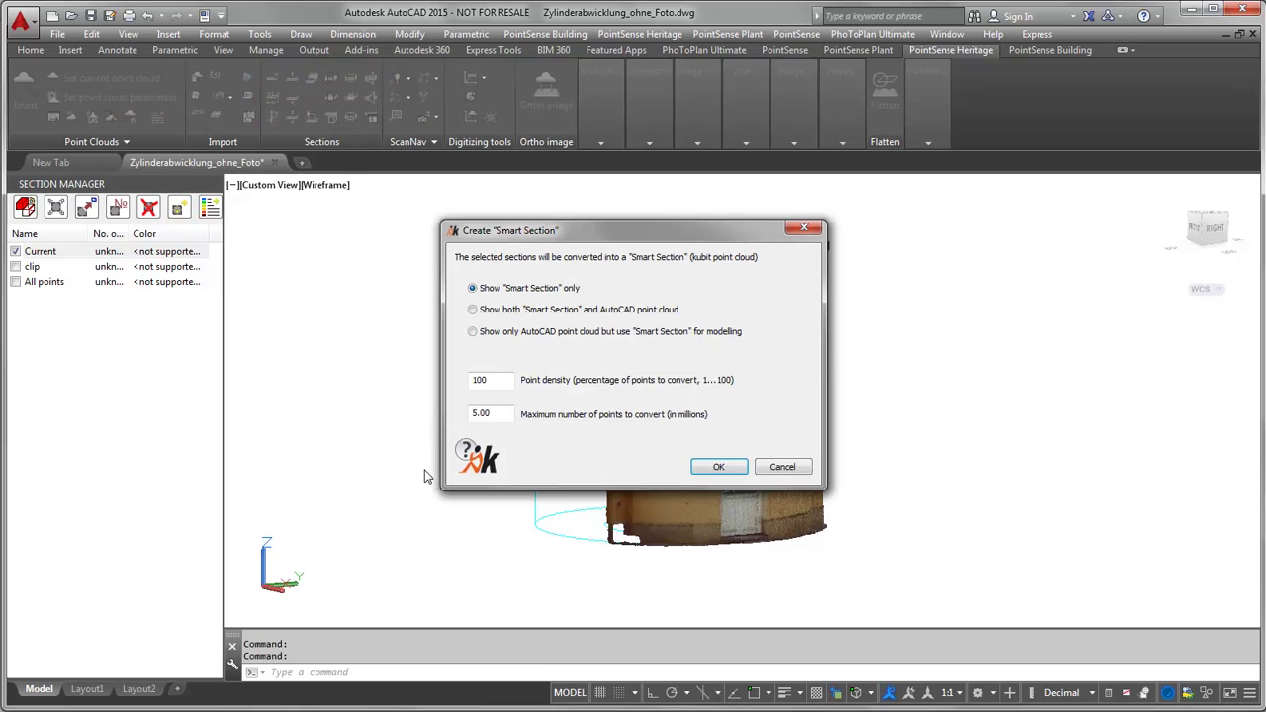
left_click(711, 470)
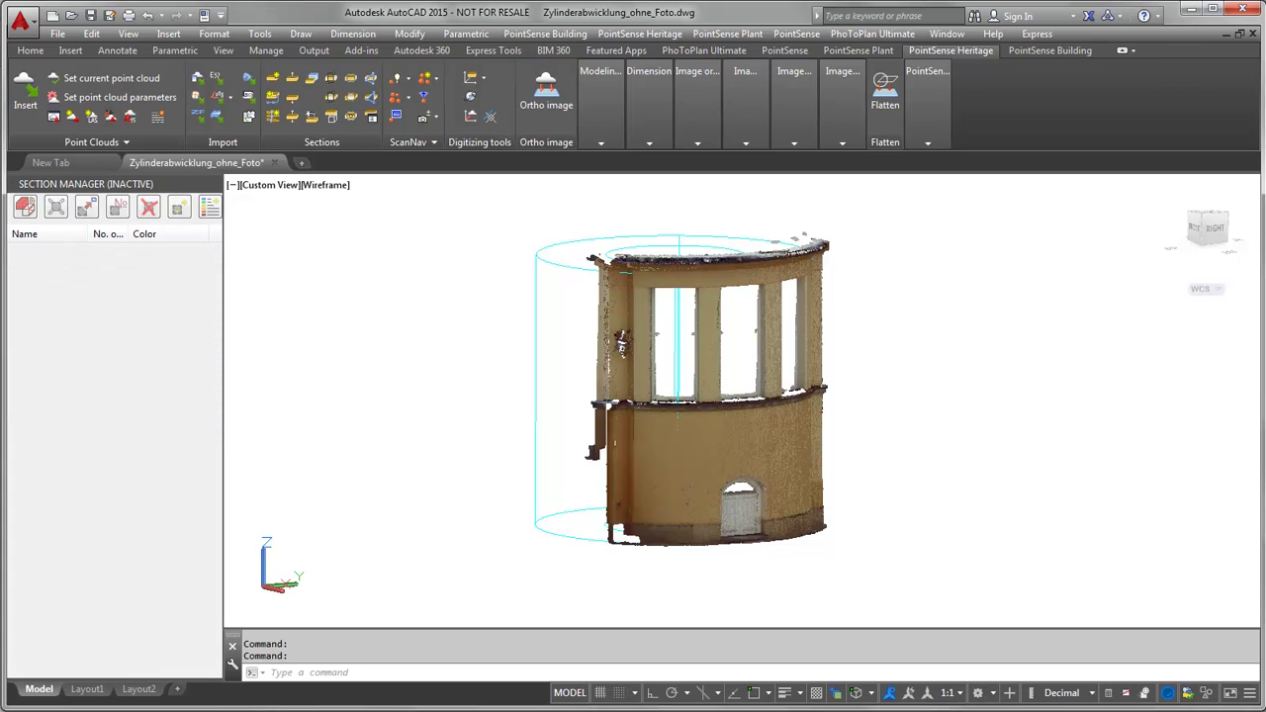
left_click(783, 326)
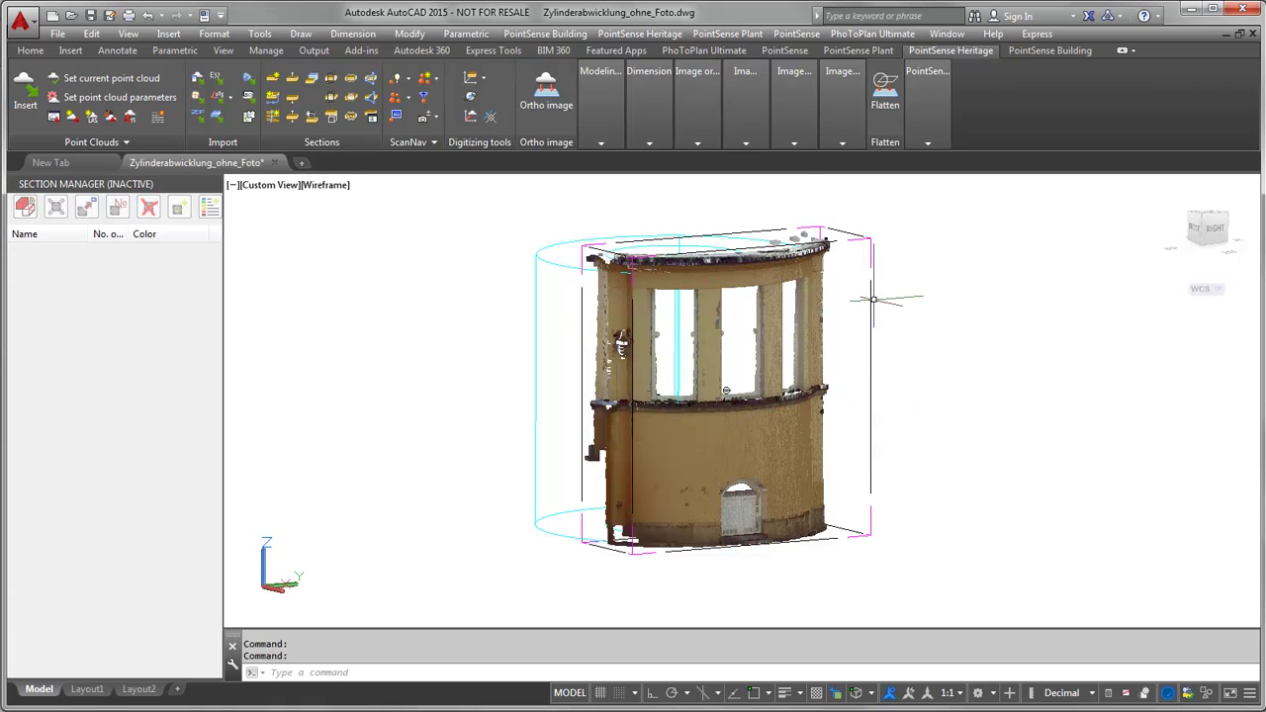
Step: Start the Unwrap cylinder command and select the fitted kubit cylinder of the bay as the surface to unwrap
mouse_move(942, 71)
mouse_move(847, 99)
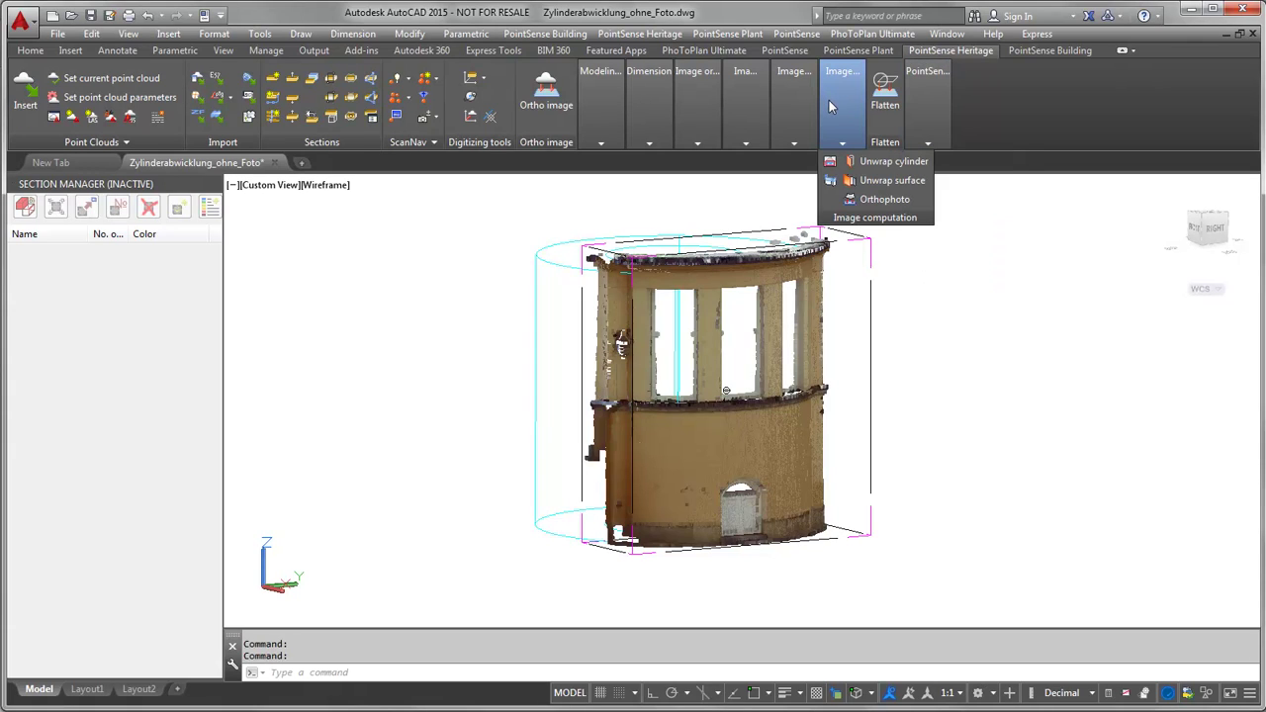
left_click(856, 166)
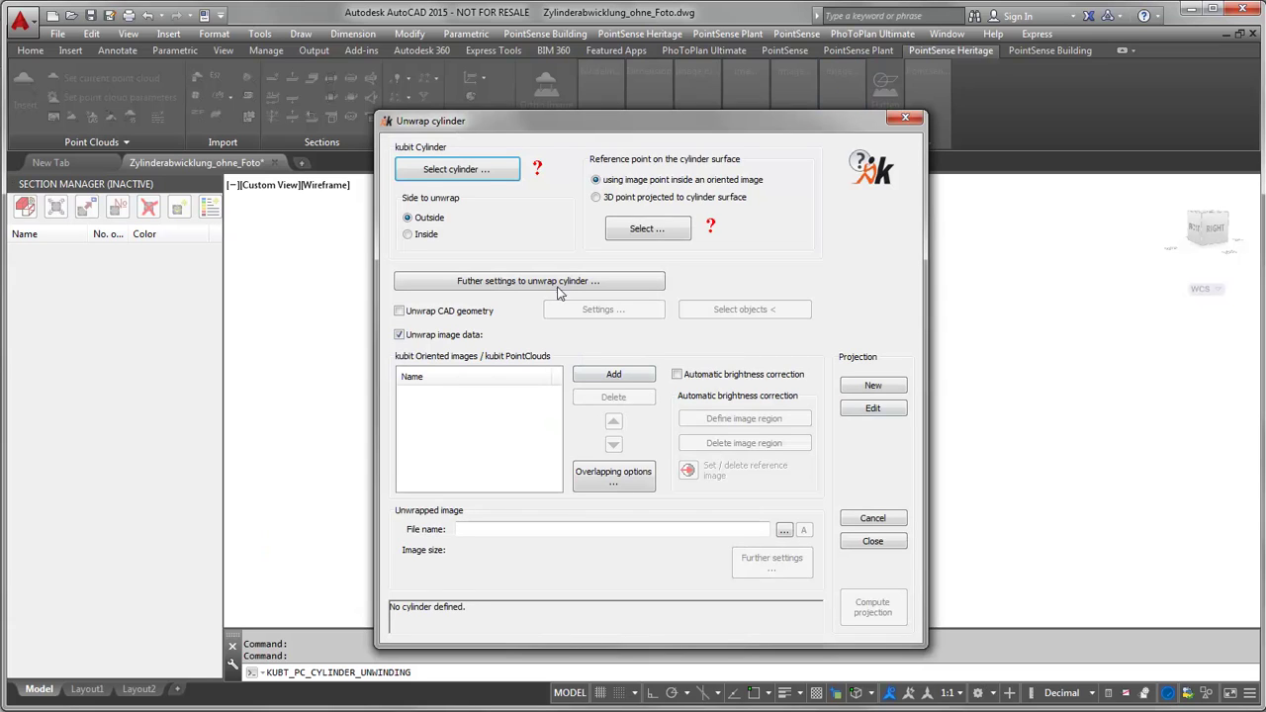
left_click(474, 172)
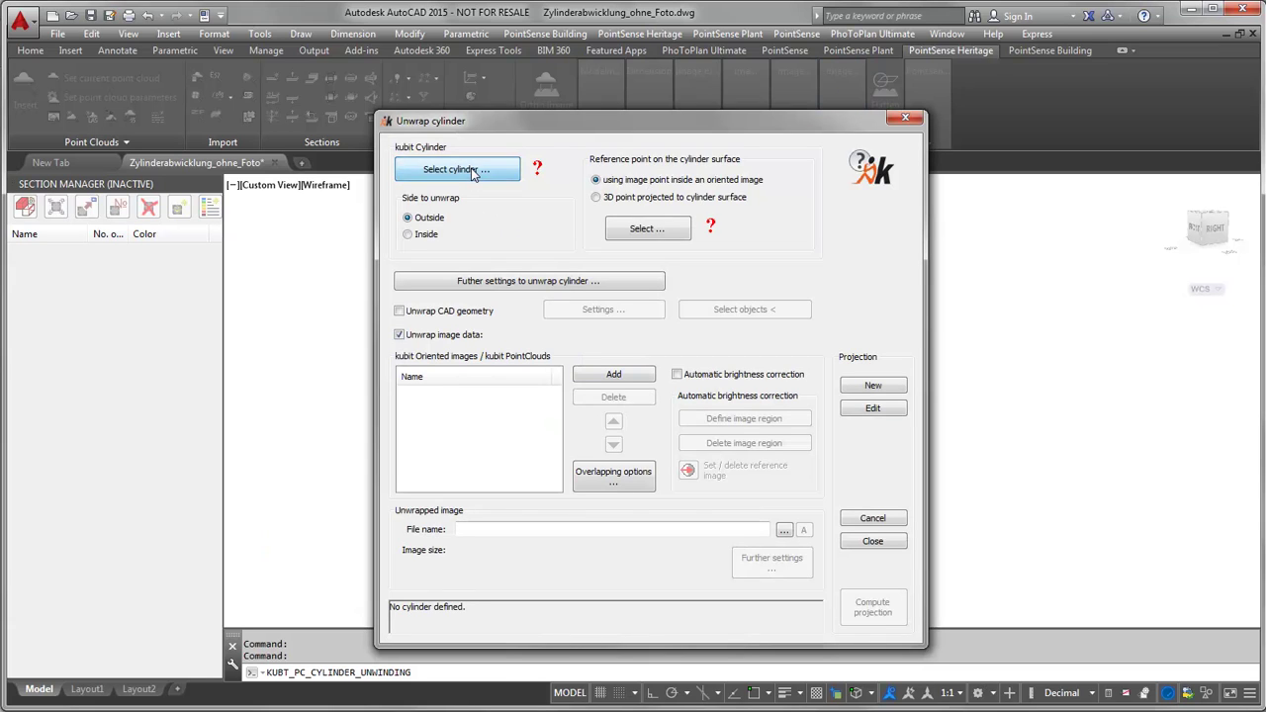
left_click(727, 391)
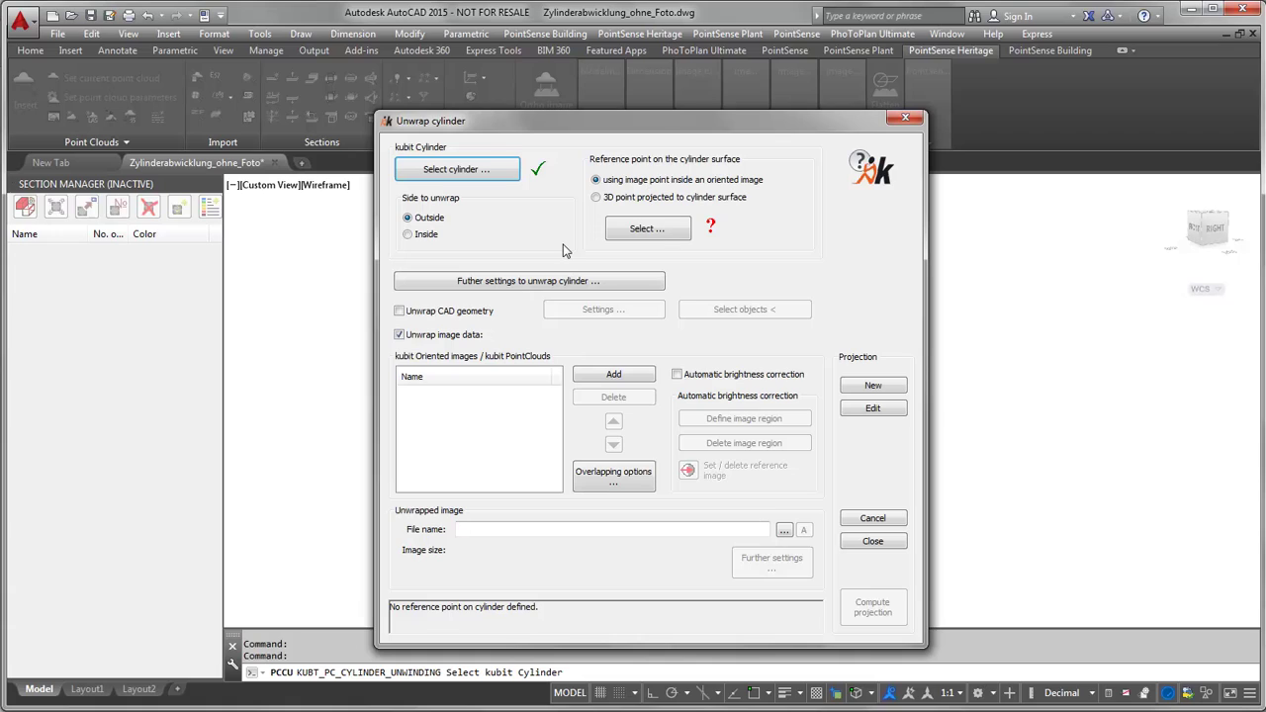
Step: Define the reference point as a 3D point projected to the cylinder surface, picked near the crown of the arched door
left_click(596, 200)
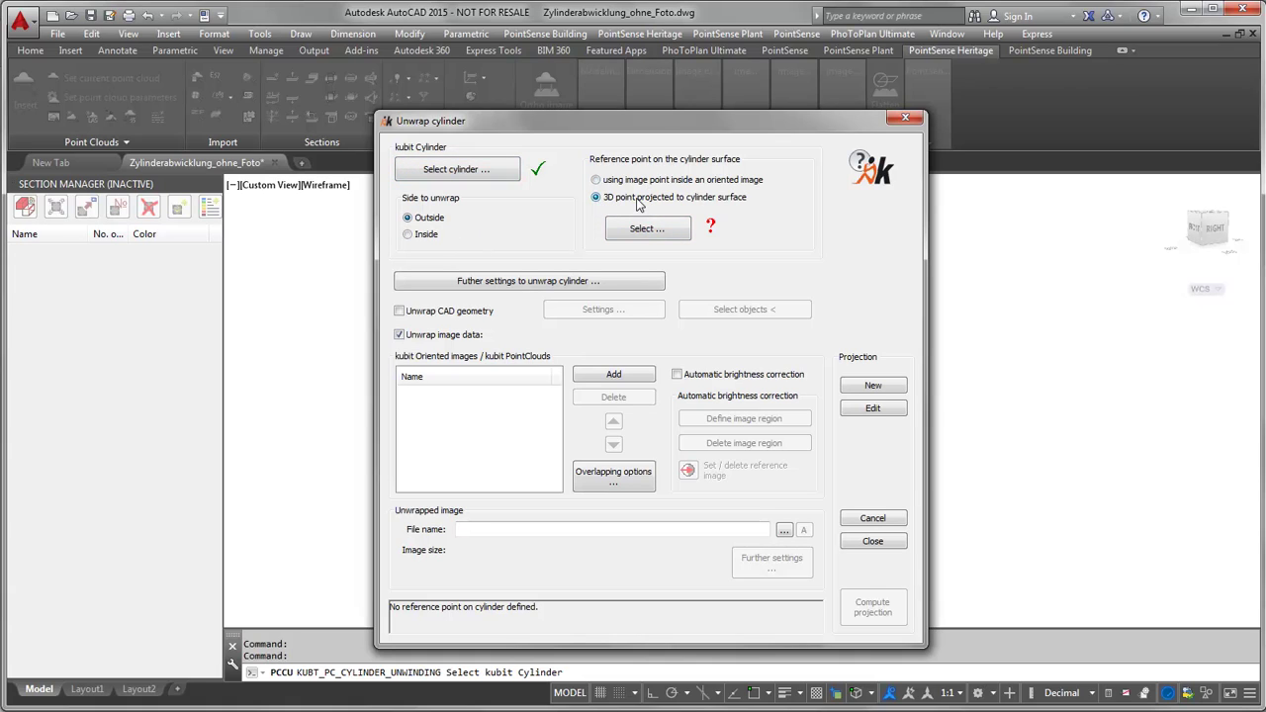
left_click(651, 227)
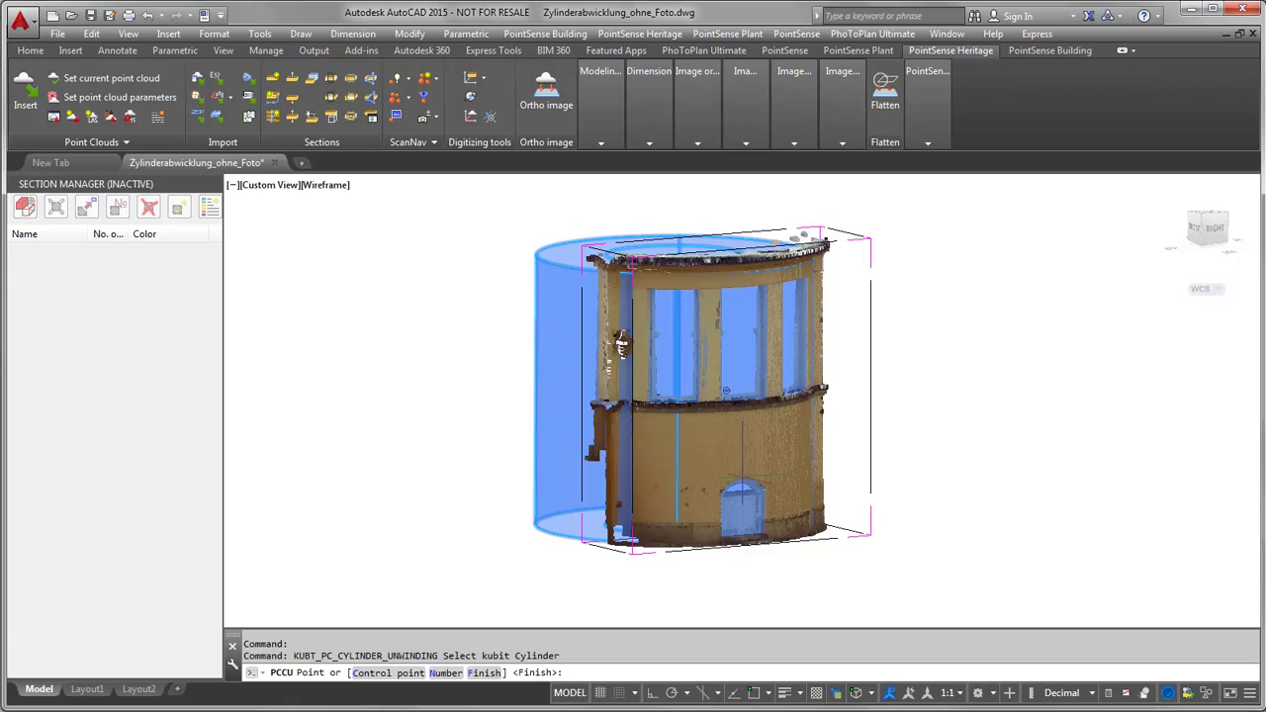
key("F4")
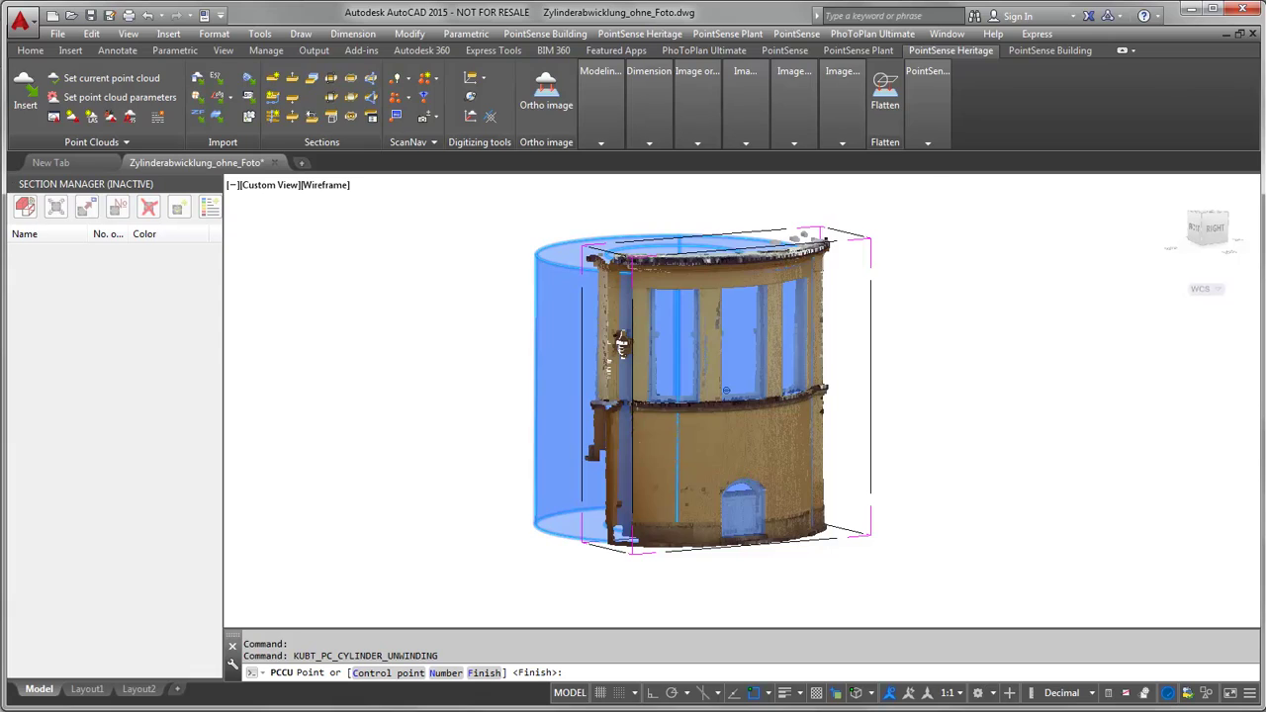
key("Return")
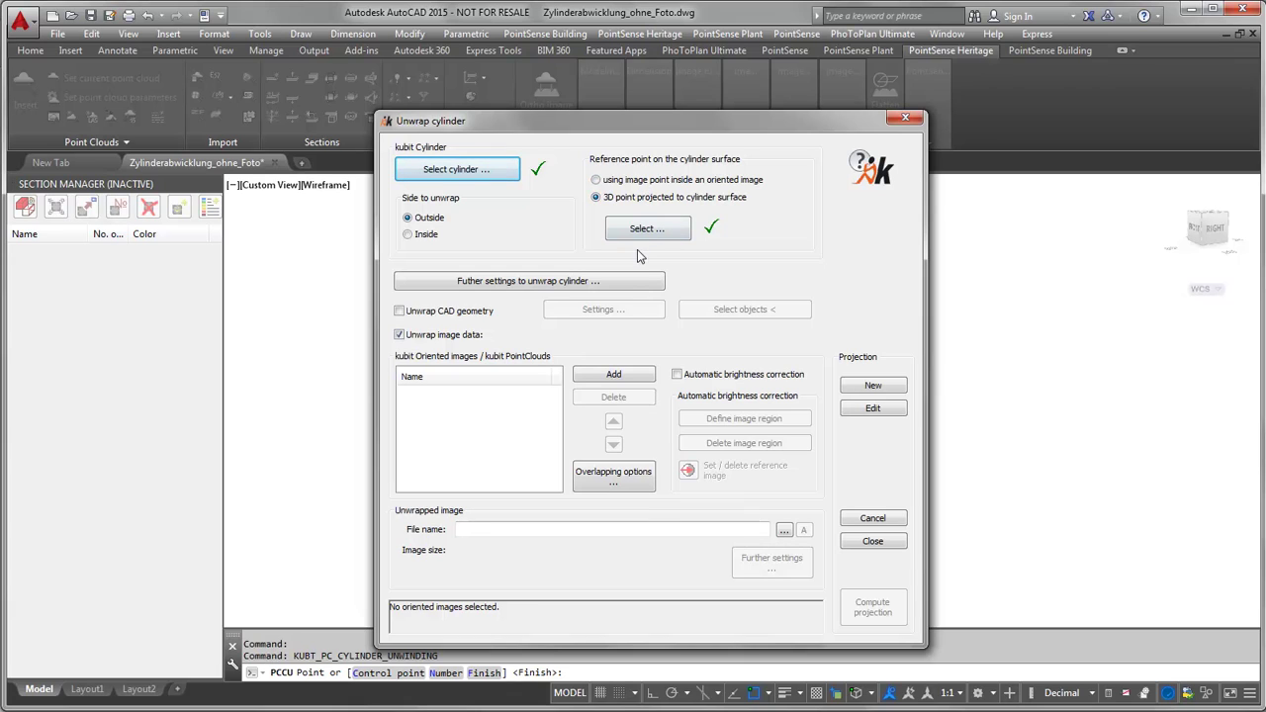
Step: Set the width of the unwrapping relative to the reference point, with 2.3 AutoCAD units on each side
left_click(613, 284)
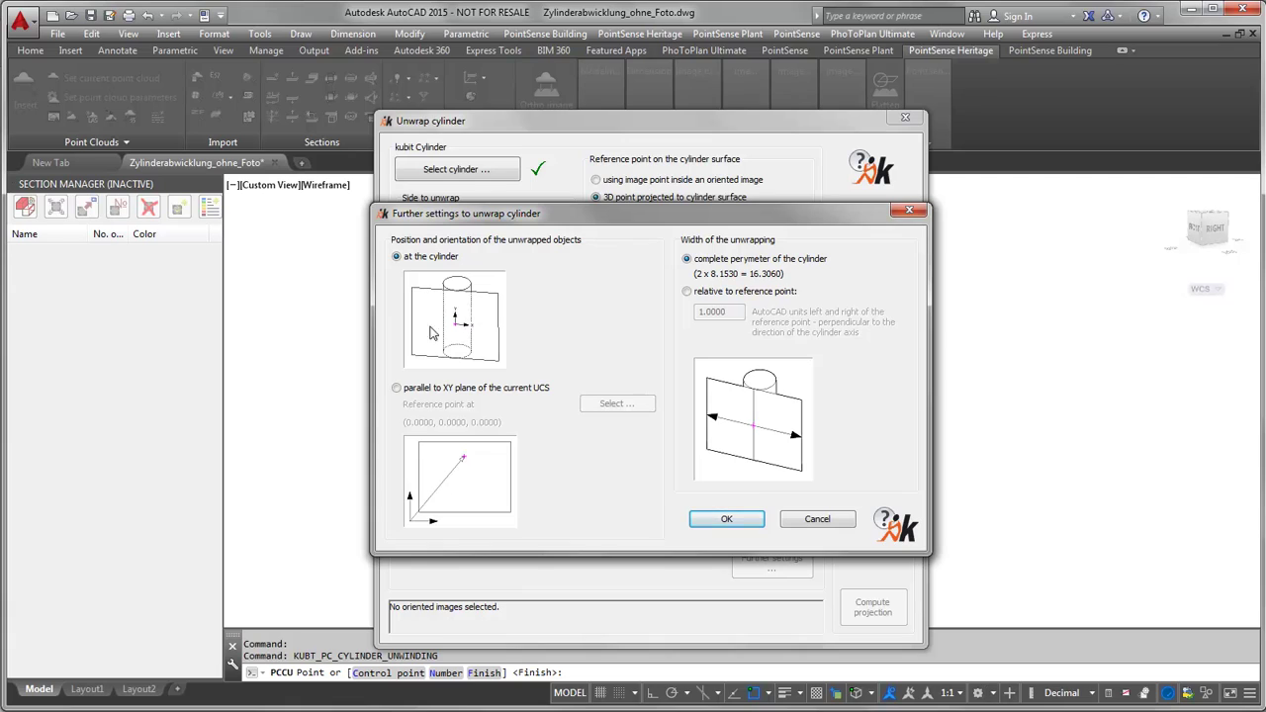
left_click(687, 291)
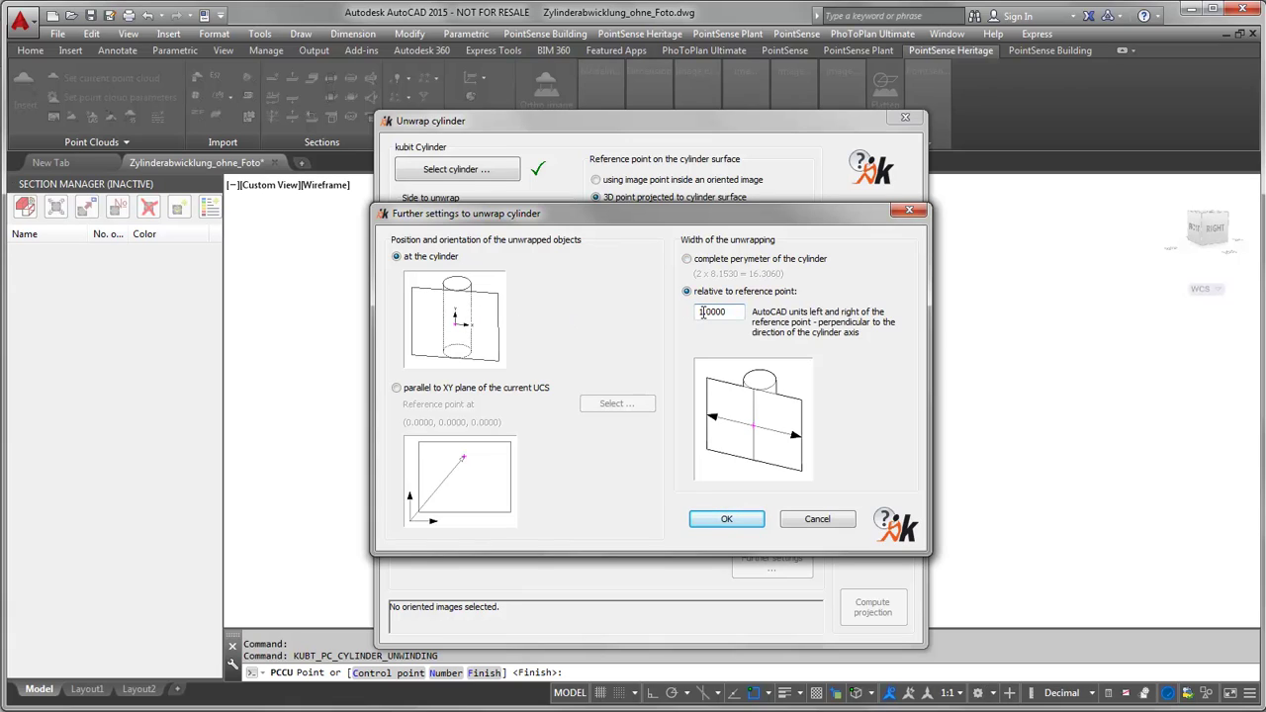
type("2")
type("3")
left_click(742, 521)
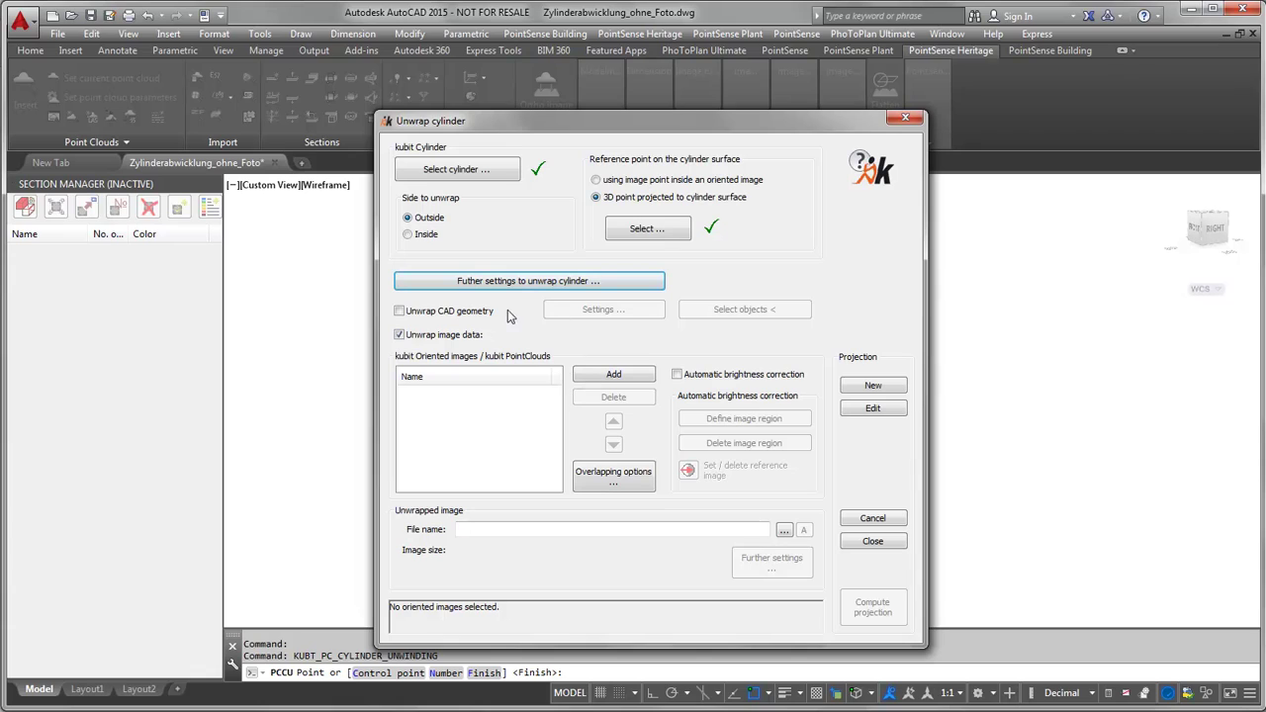
Step: Leave CAD geometry out of the unwrapping and add the Smart Section as the image data source
left_click(400, 312)
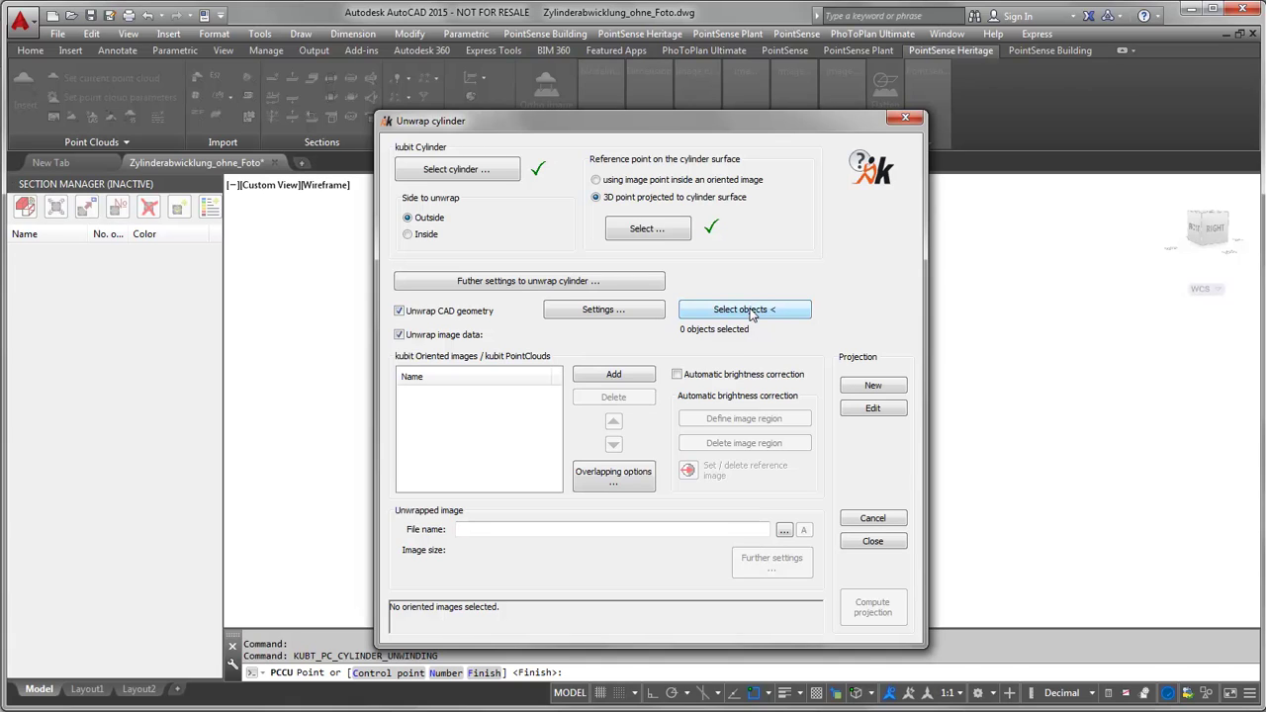
left_click(400, 312)
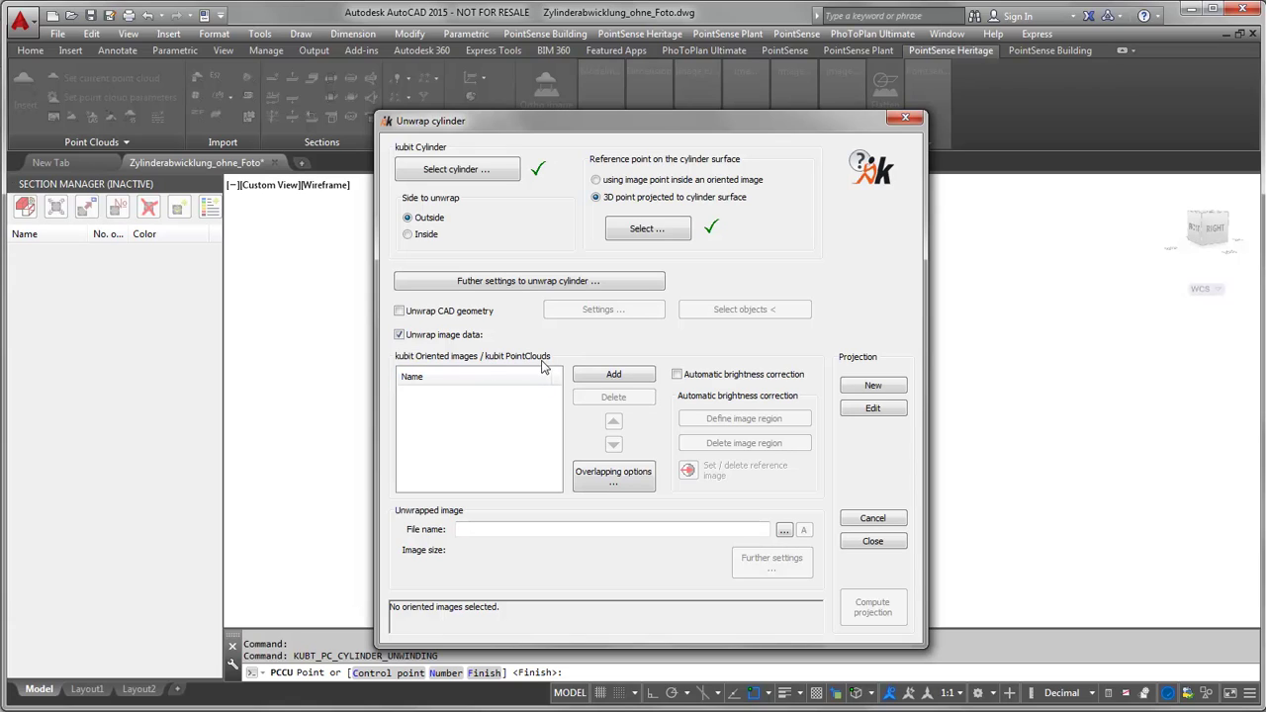
left_click(589, 381)
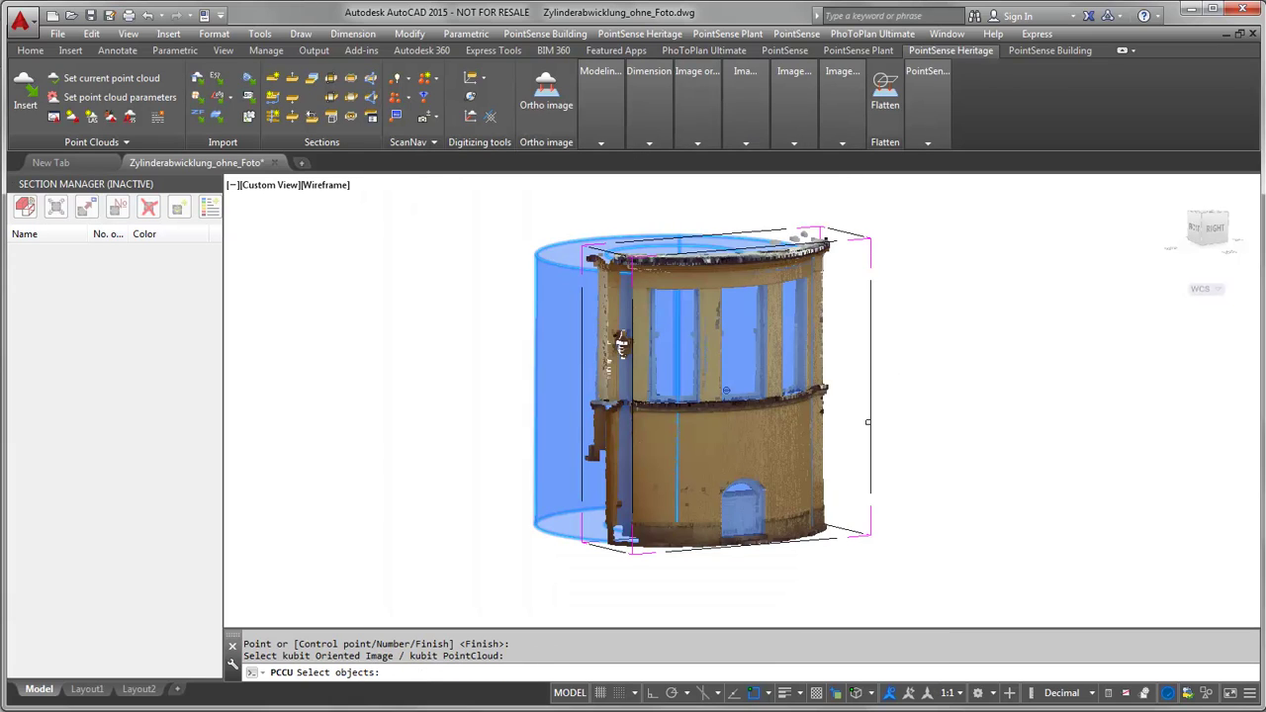
left_click(870, 420)
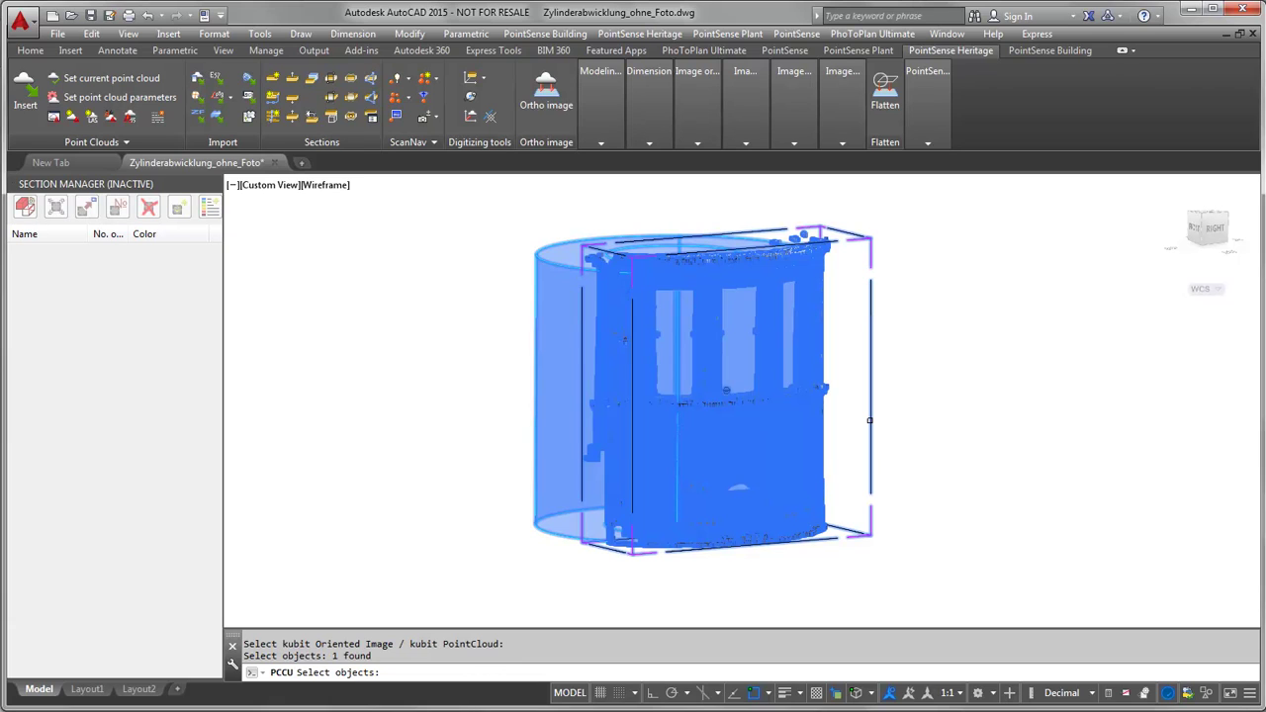
key("Return")
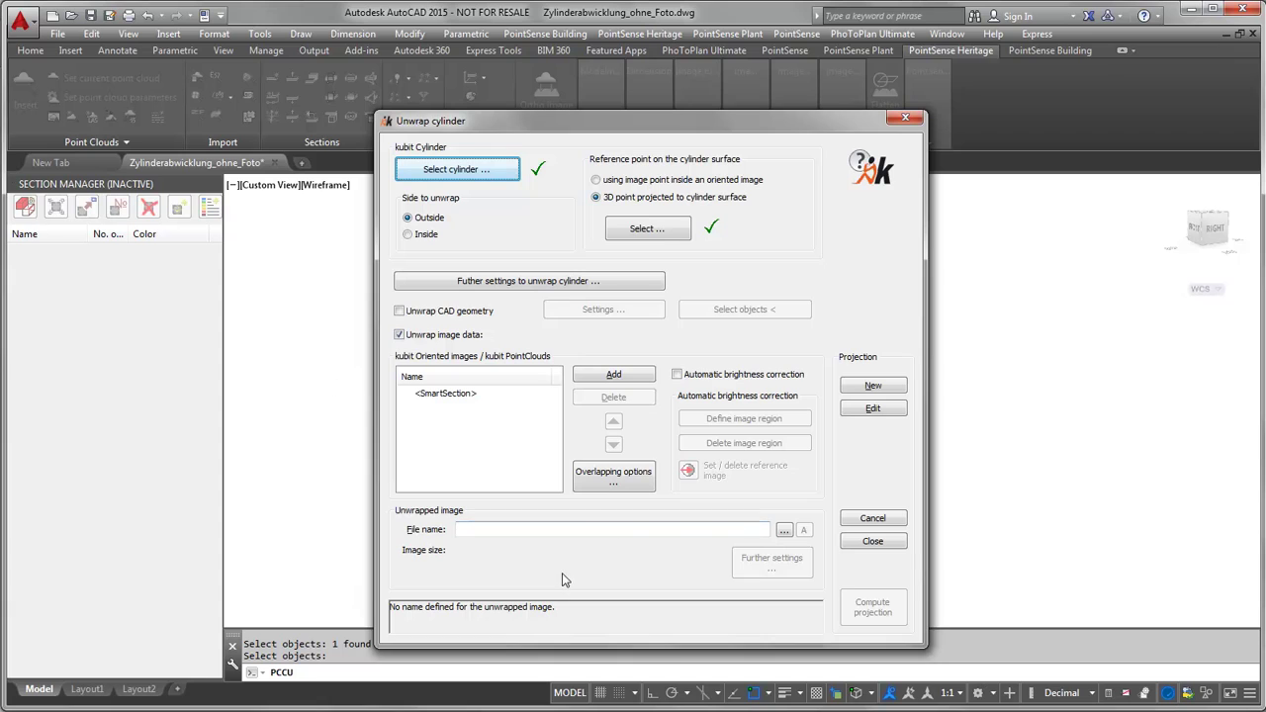
Step: Name the unwrapped image file facade_NW_unwound_point-cloud.png in the oriented folder, based on the existing facade_NW_unwound.png name
left_click(783, 531)
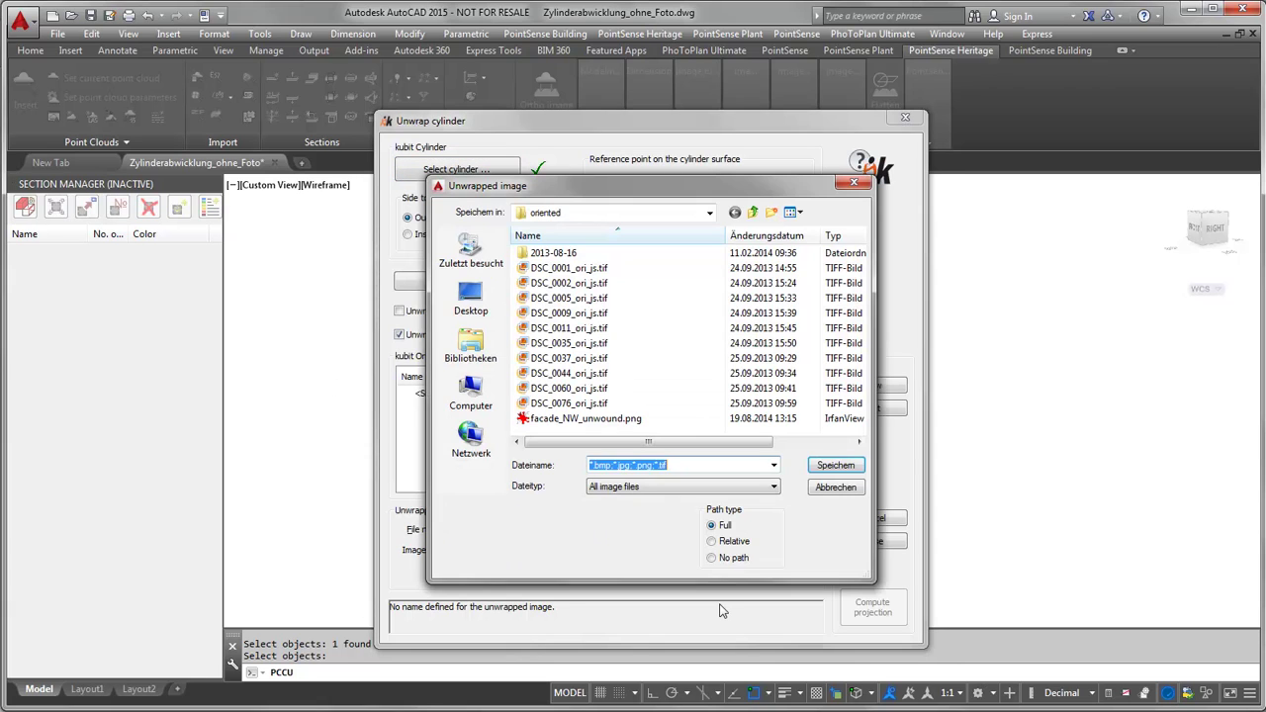
left_click(618, 420)
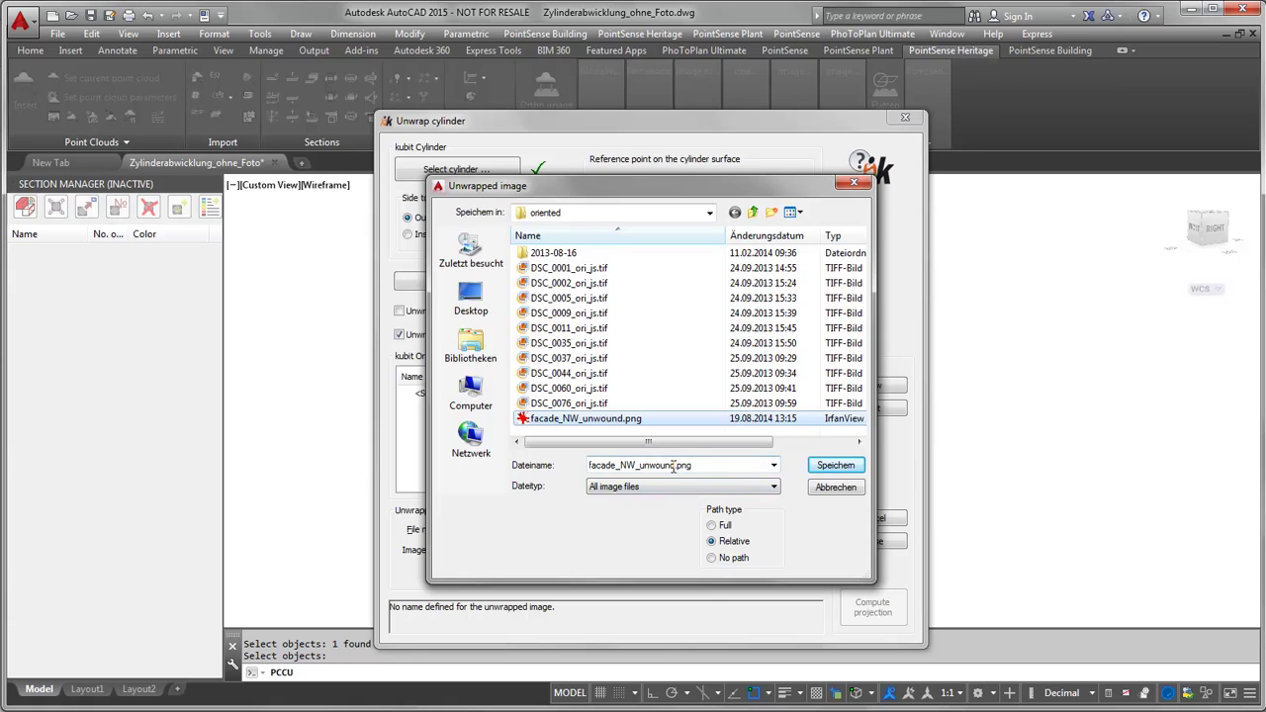
double_click(676, 465)
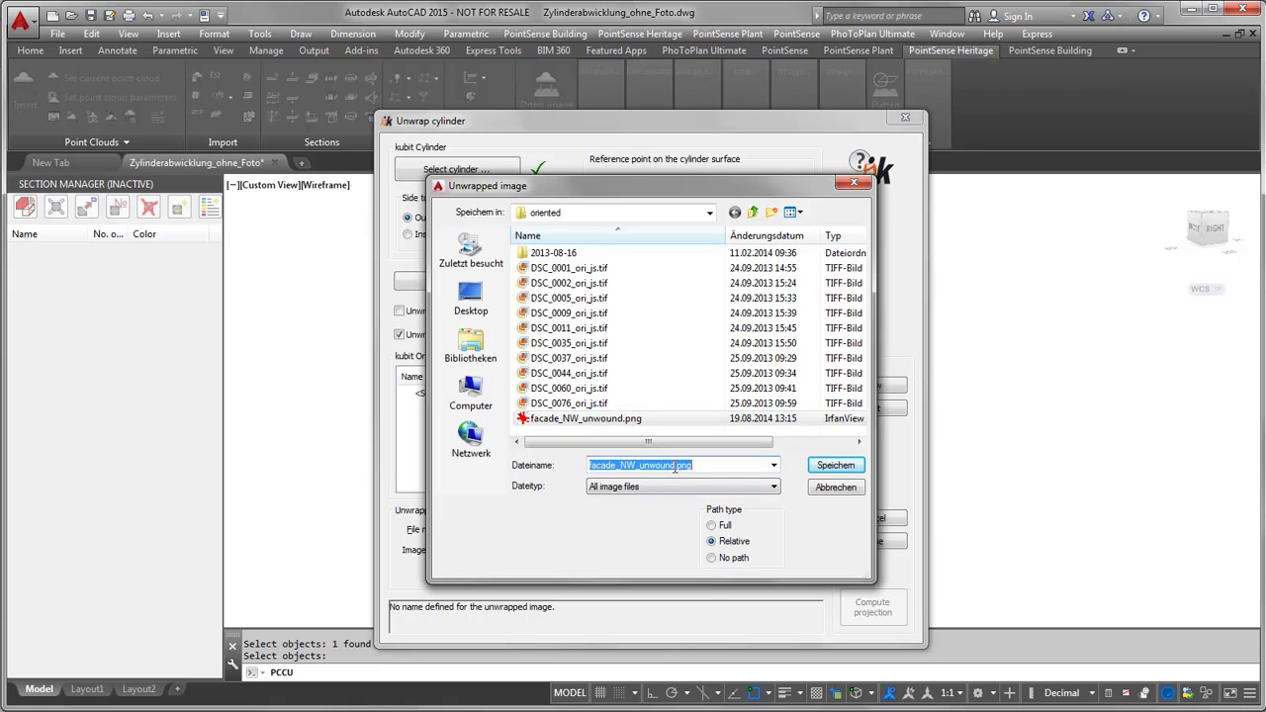
left_click(676, 465)
type("_point")
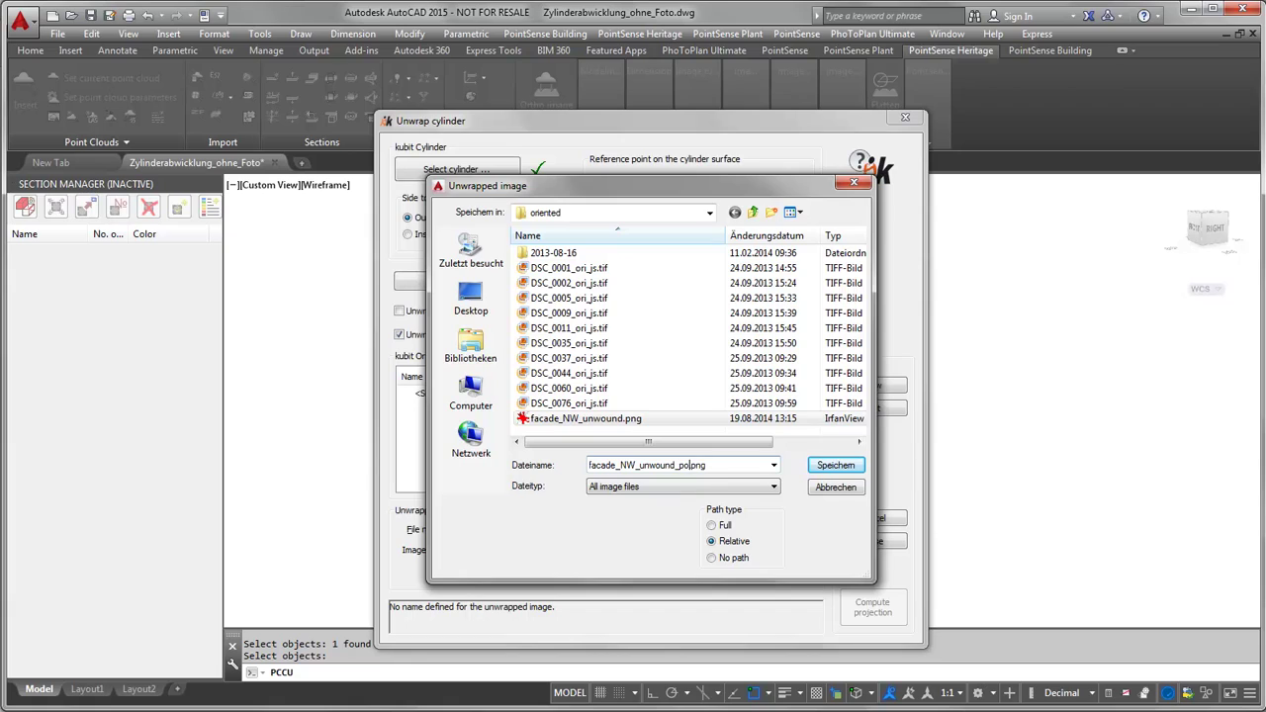
type("-cloud")
left_click(835, 467)
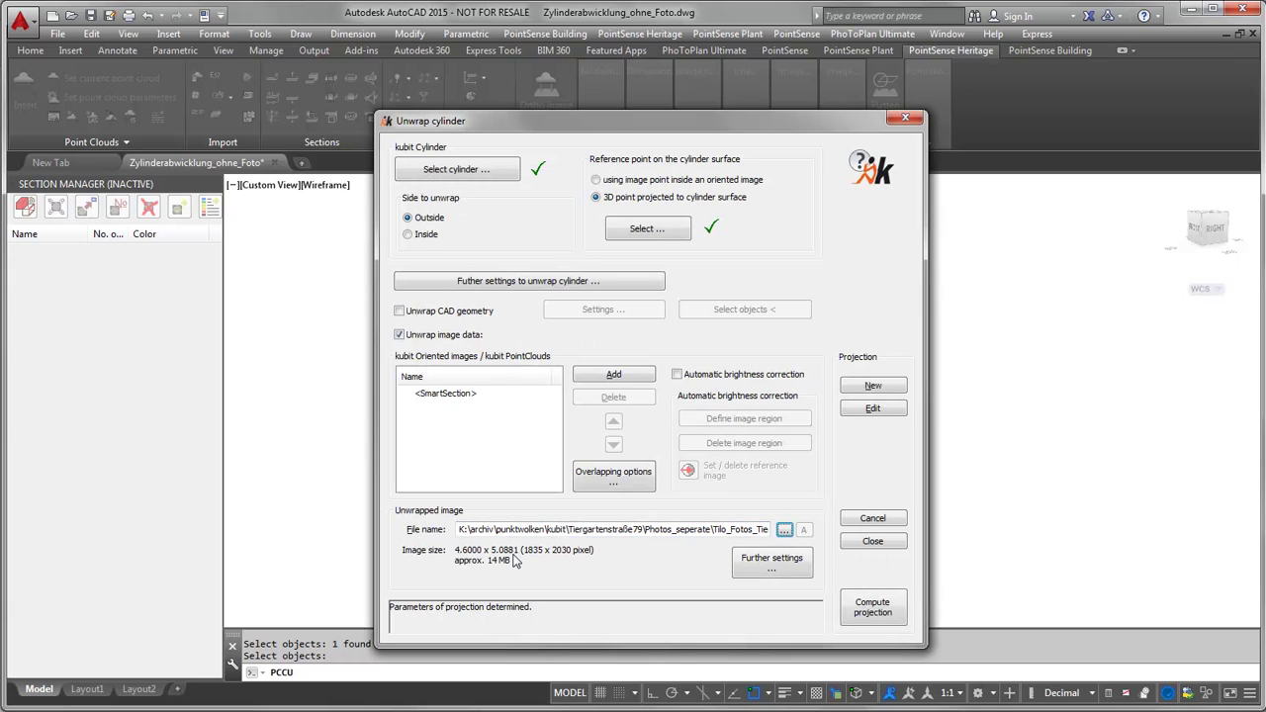
Step: Set the pixel size of the unwrapped image to 0.005 meters in its further settings
left_click(784, 566)
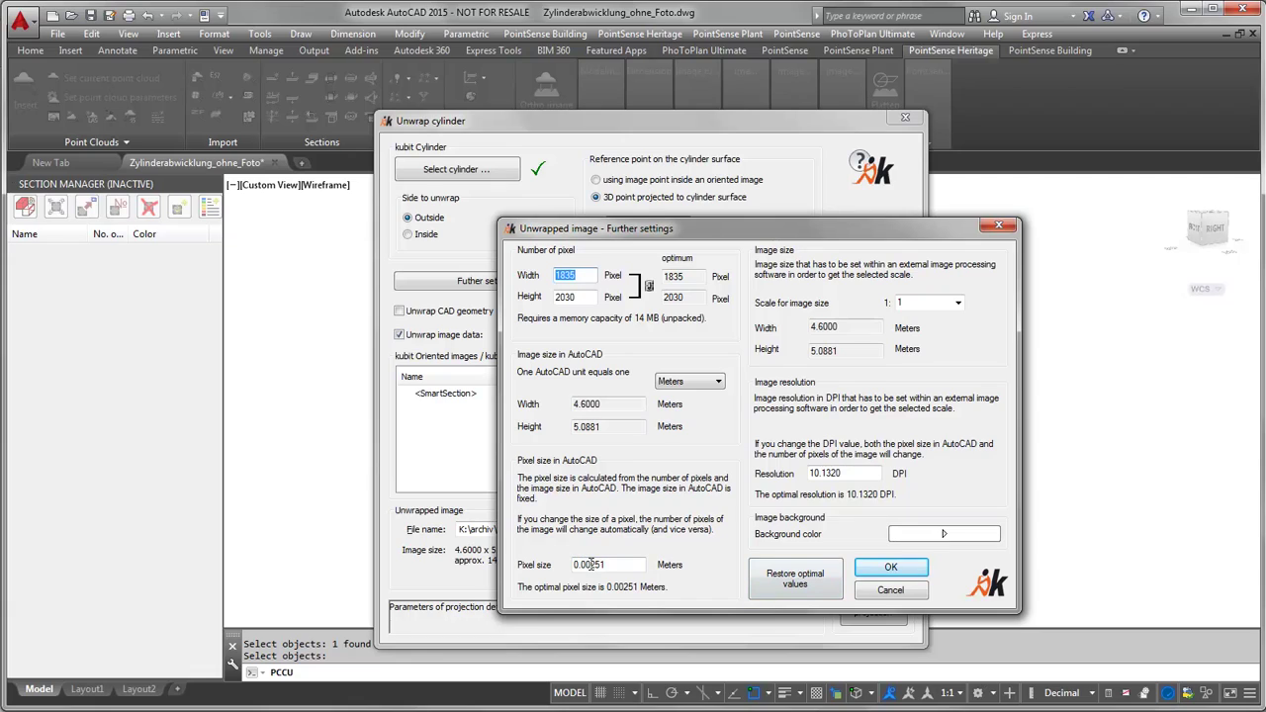
left_click_drag(589, 565, 600, 565)
type("3")
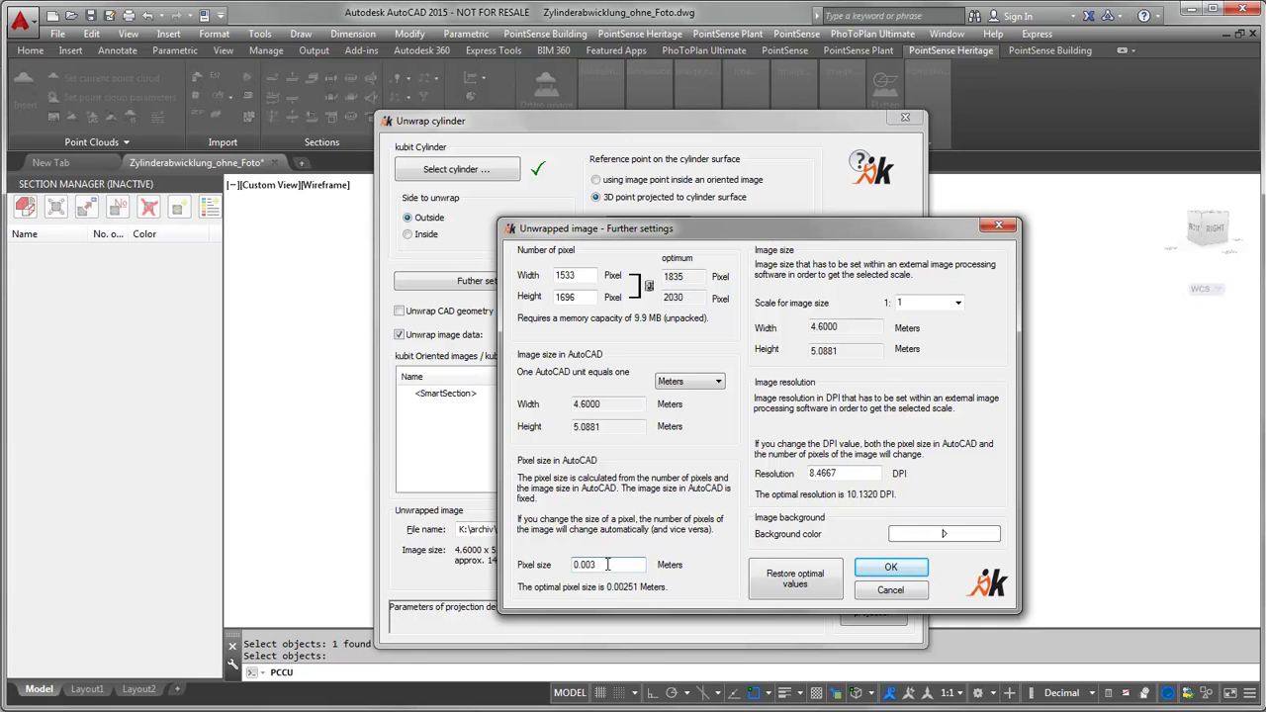
key("BackSpace")
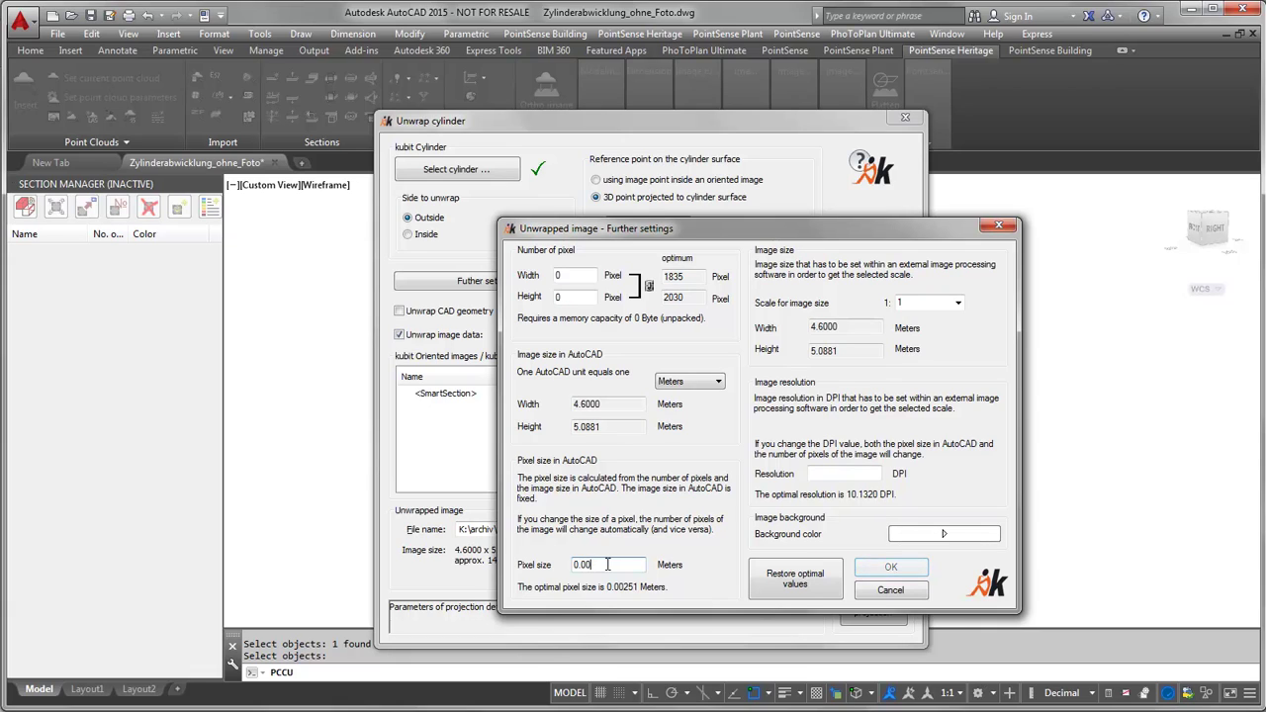
type("5")
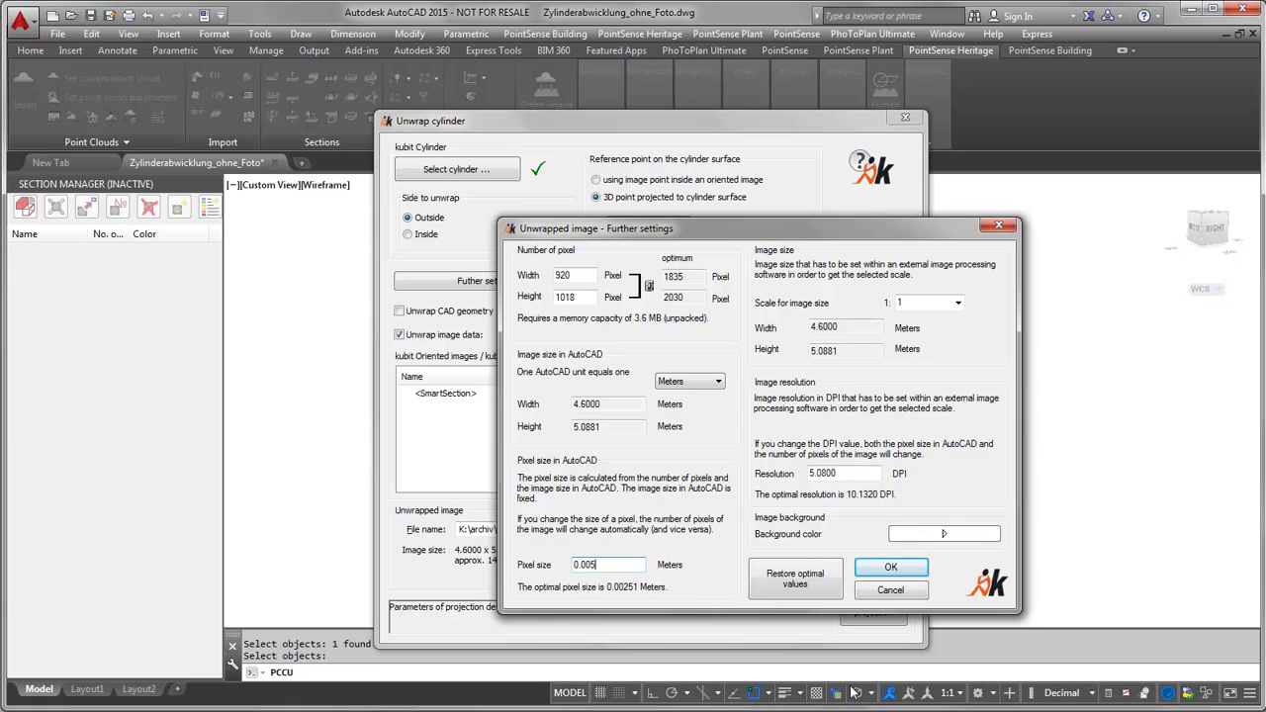
left_click(871, 571)
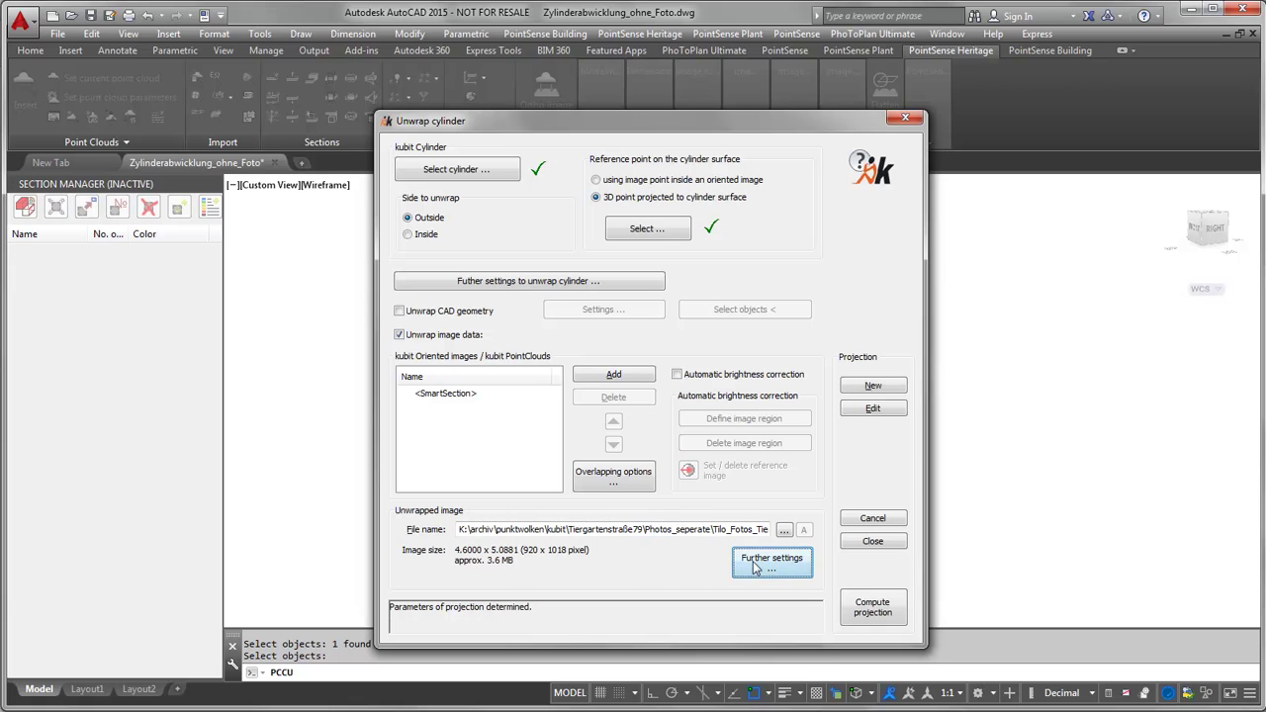
Step: Compute the cylinder projection and switch to the plan view of the unwrapped image
left_click(883, 616)
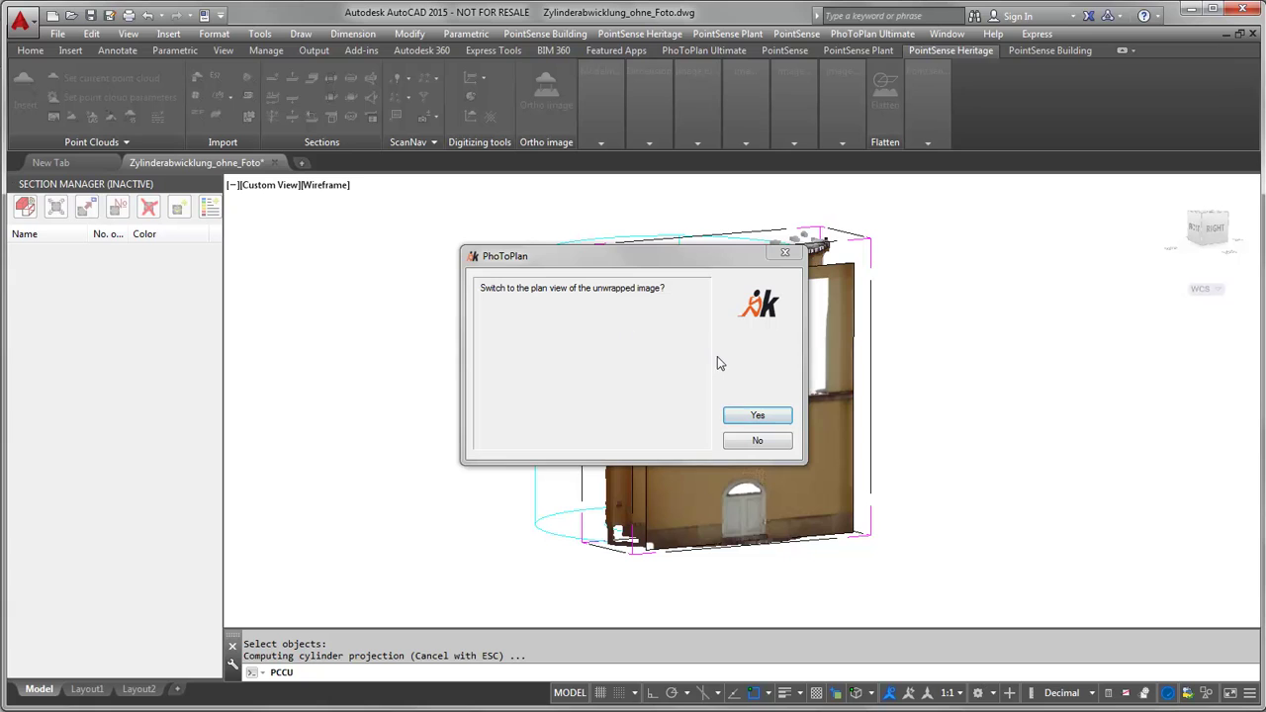
left_click(758, 416)
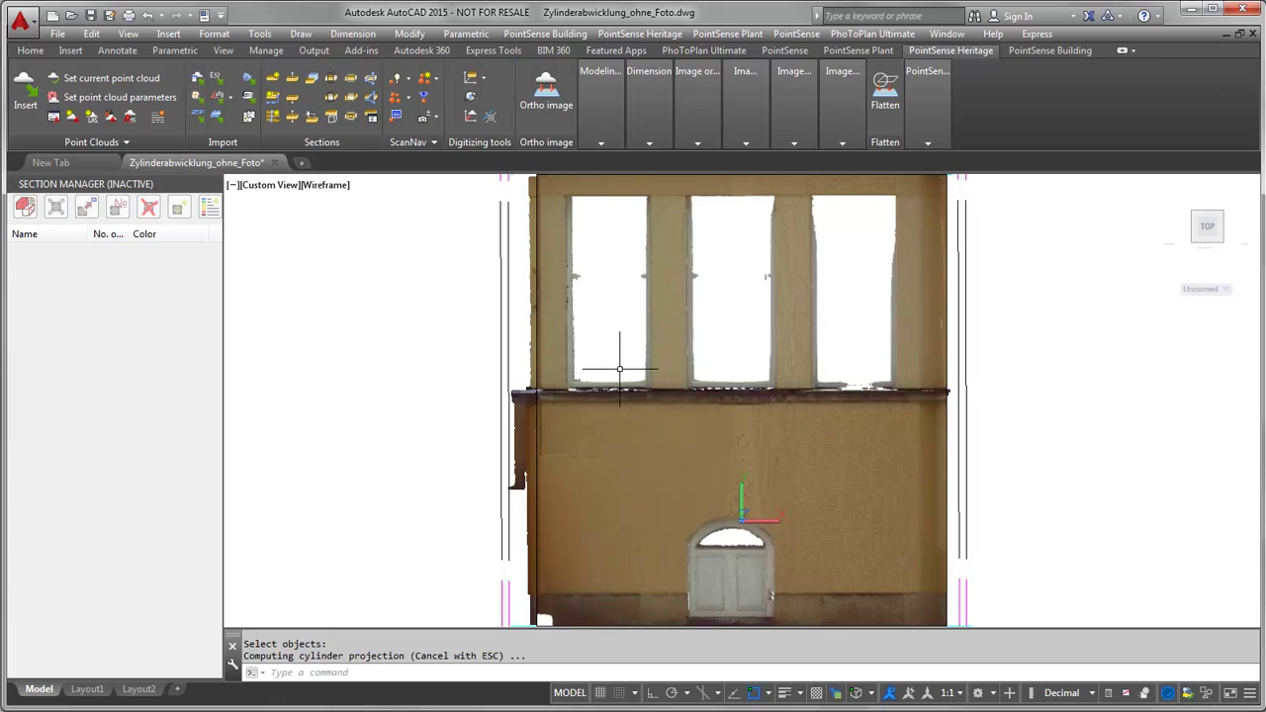
middle_click_drag(633, 374, 735, 396, "shift")
left_click_drag(735, 397, 744, 390, "shift")
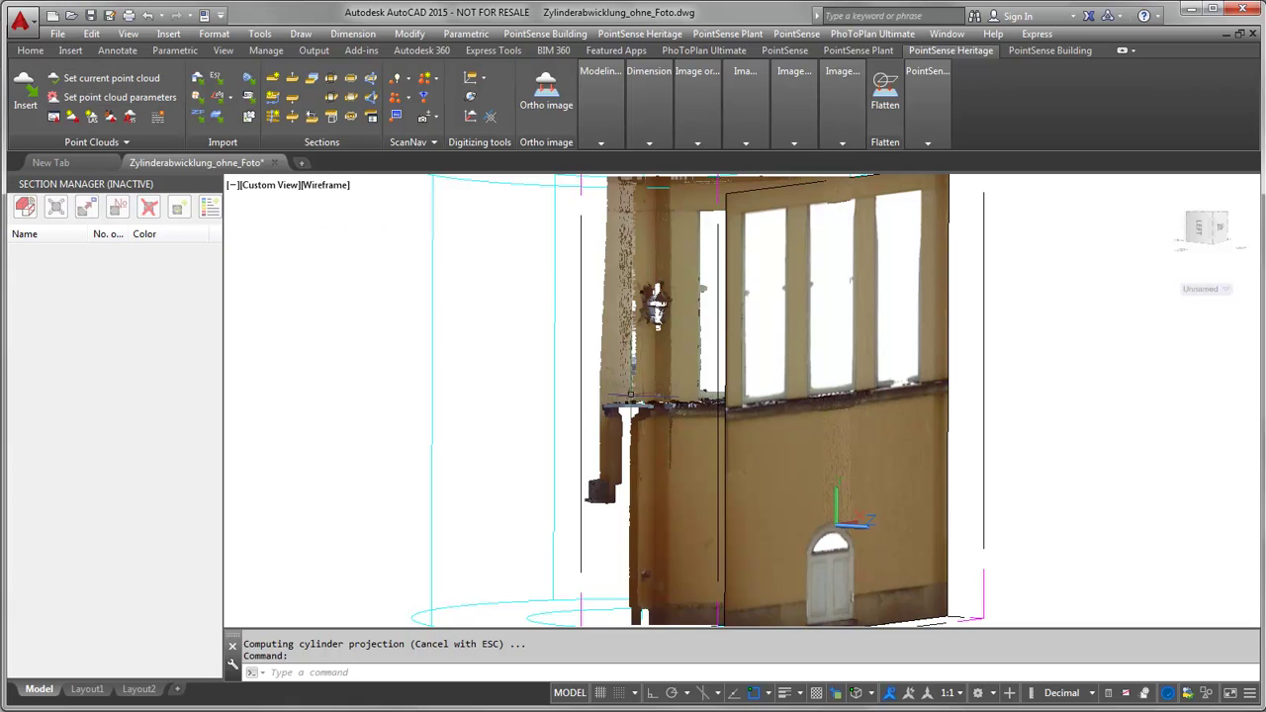
Step: Set the current point cloud and display only the All points section in place of the Current one
left_click(95, 80)
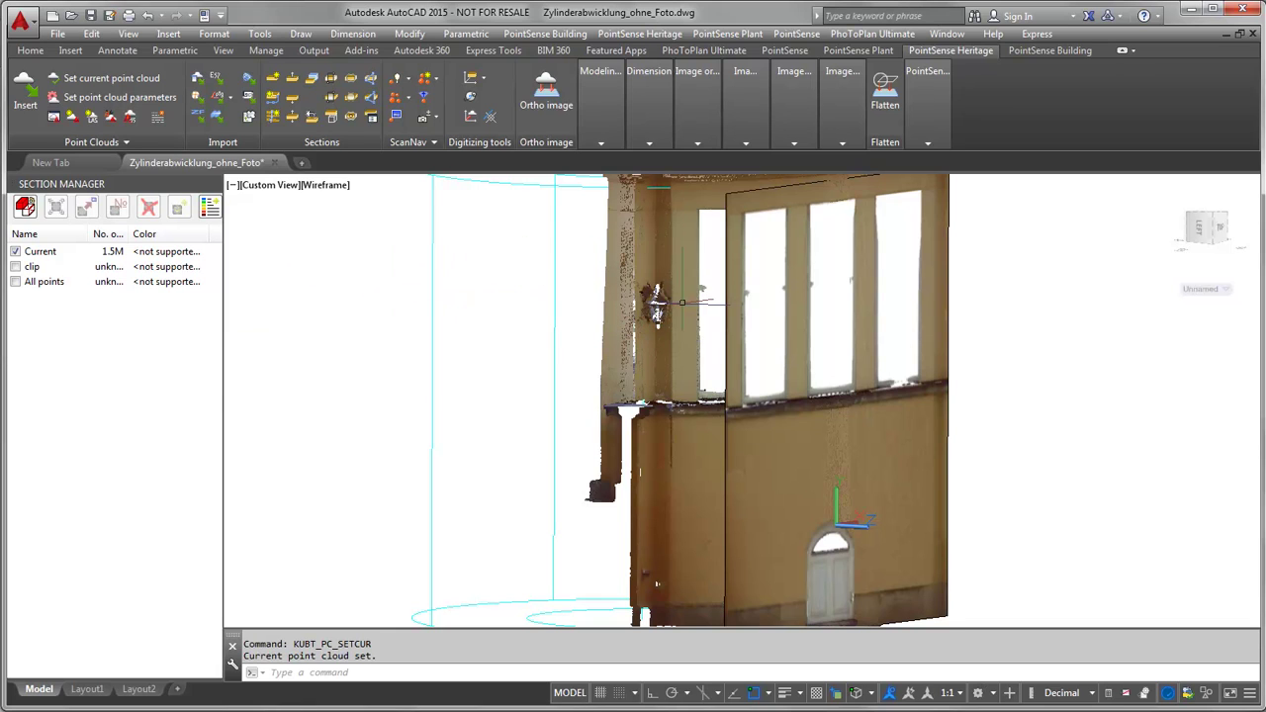
middle_click_drag(667, 306, 668, 307, "shift")
middle_click_drag(698, 404, 328, 347, "shift")
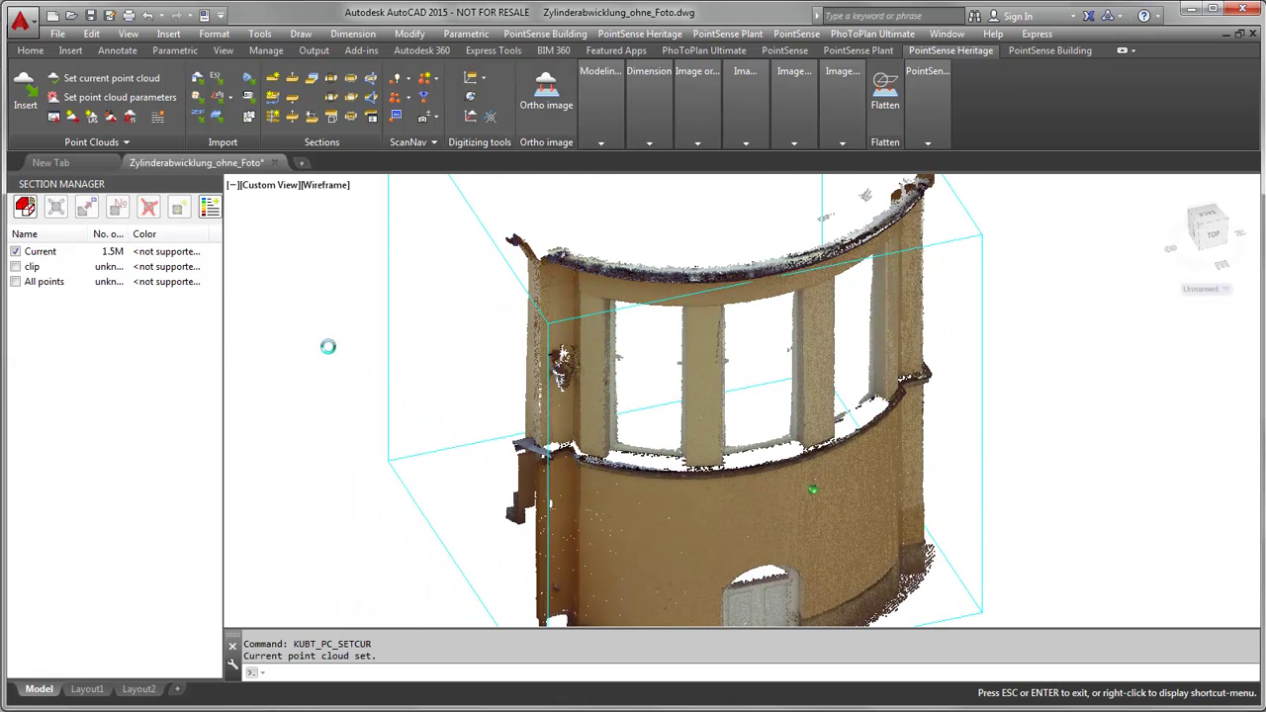
left_click(16, 282)
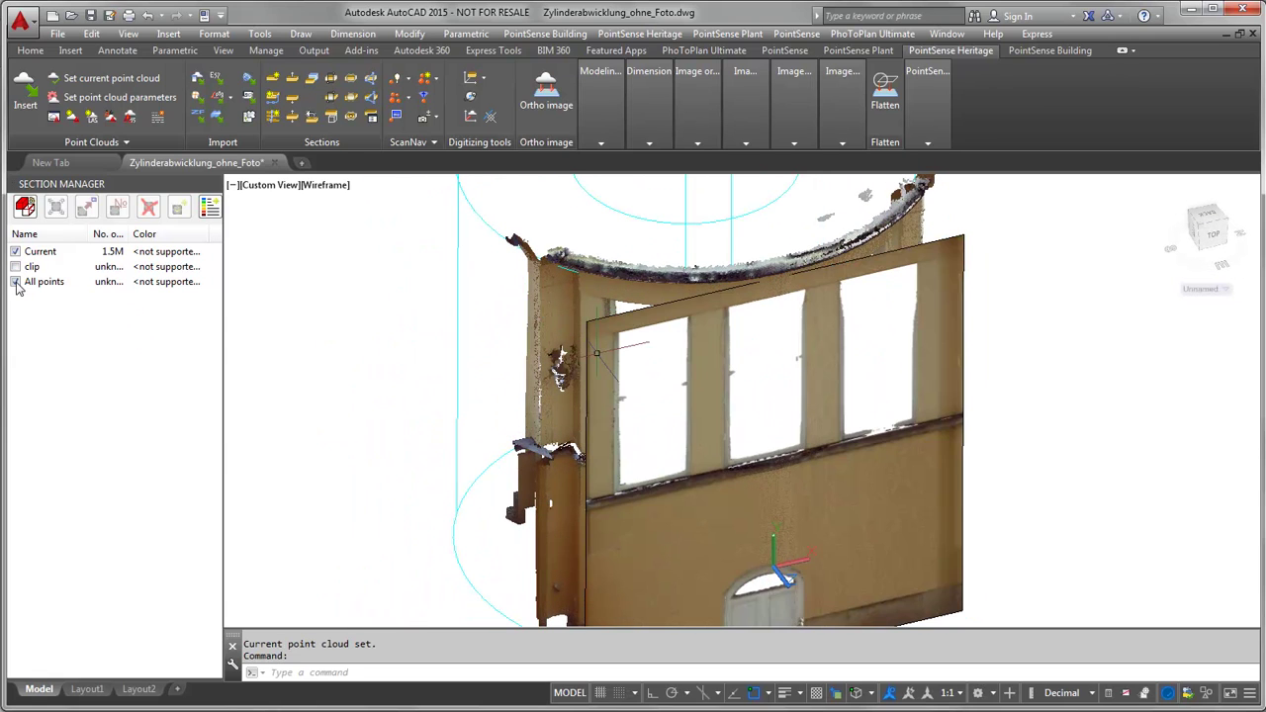
left_click(16, 252)
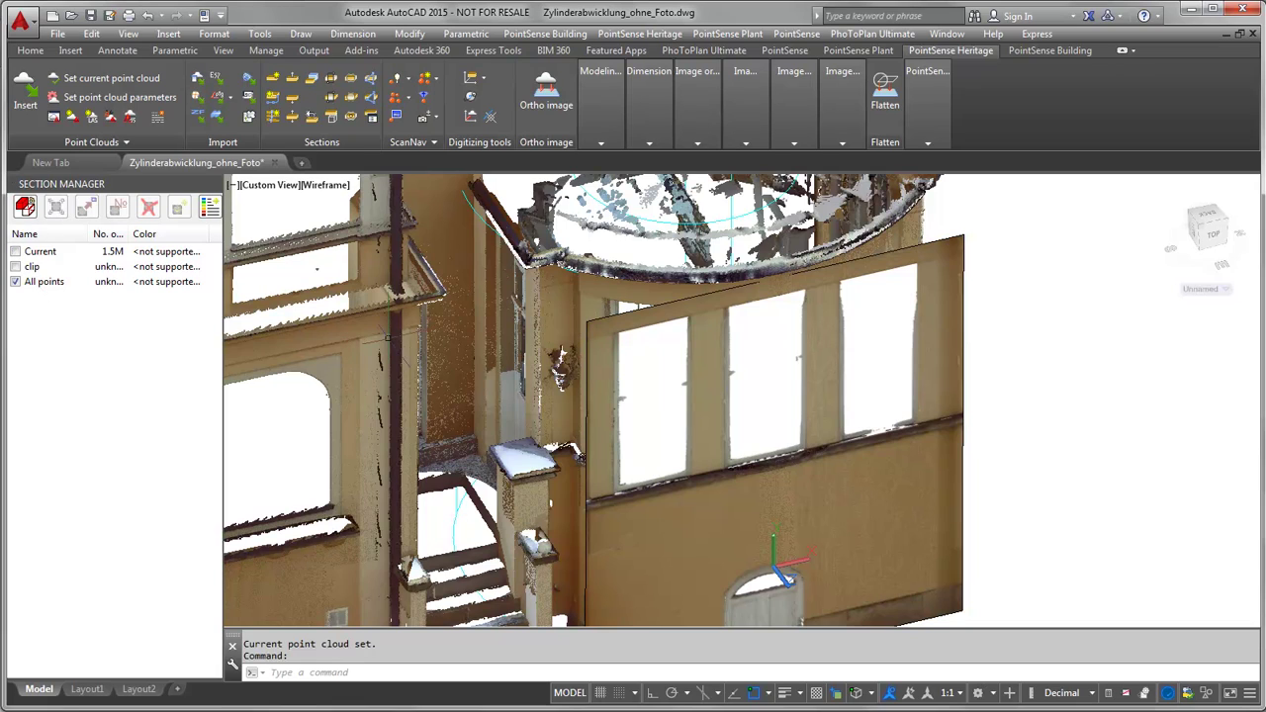